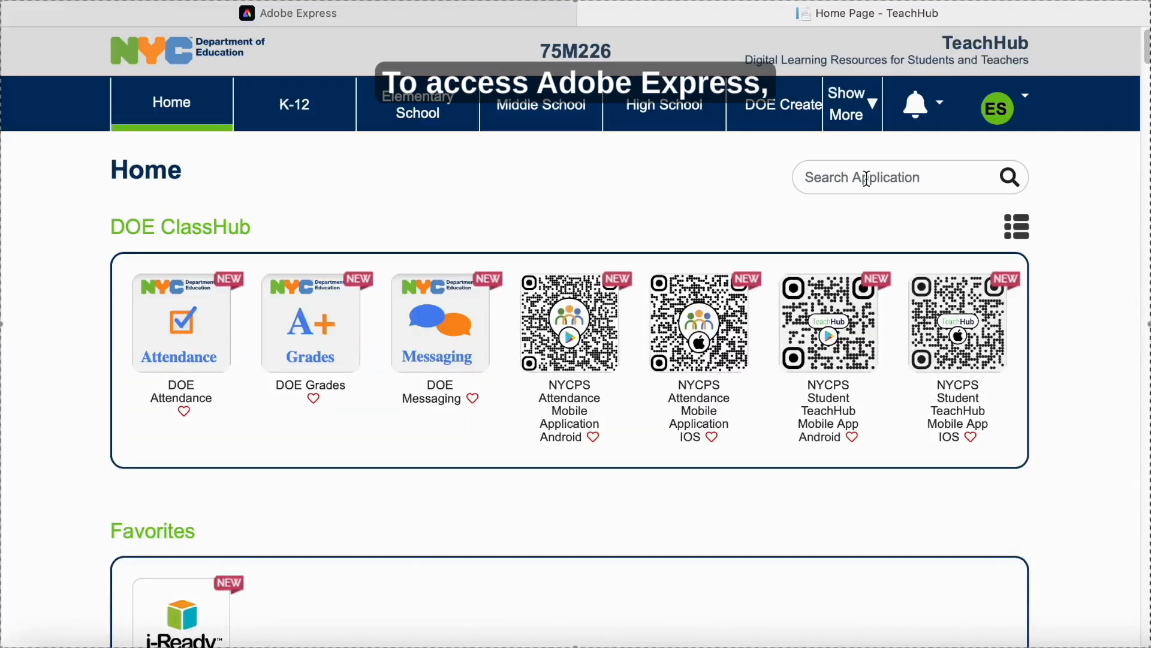
- Search the TeachHub applications for "adobe ex" and launch Adobe Express from the results
click(875, 175)
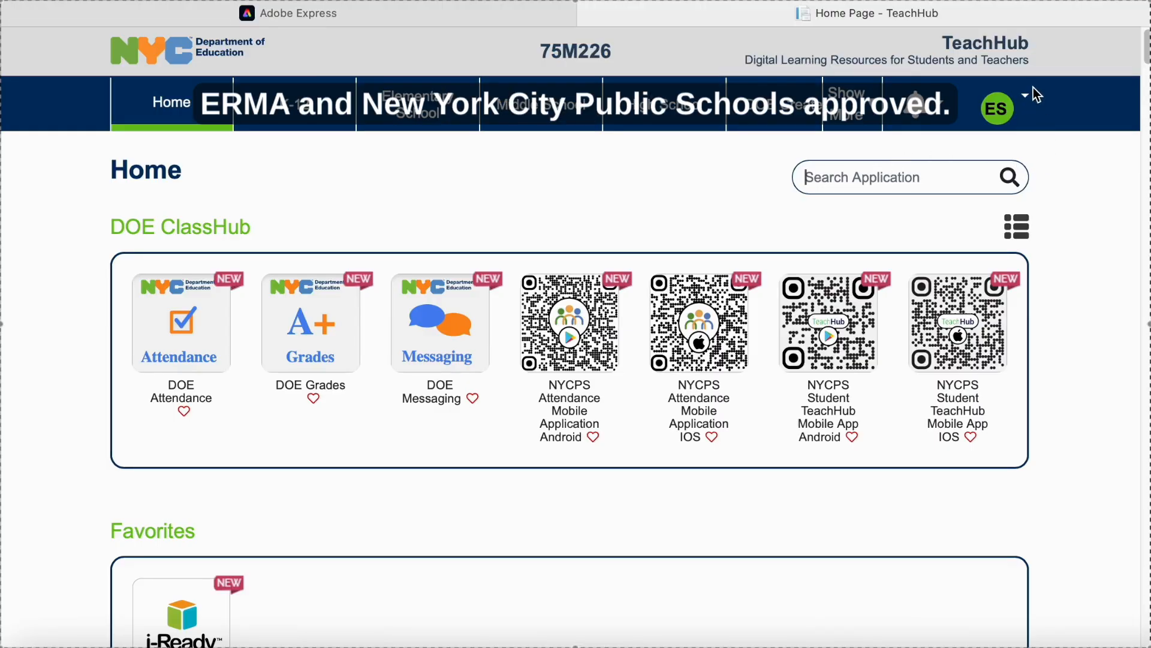
text(adobe ex)
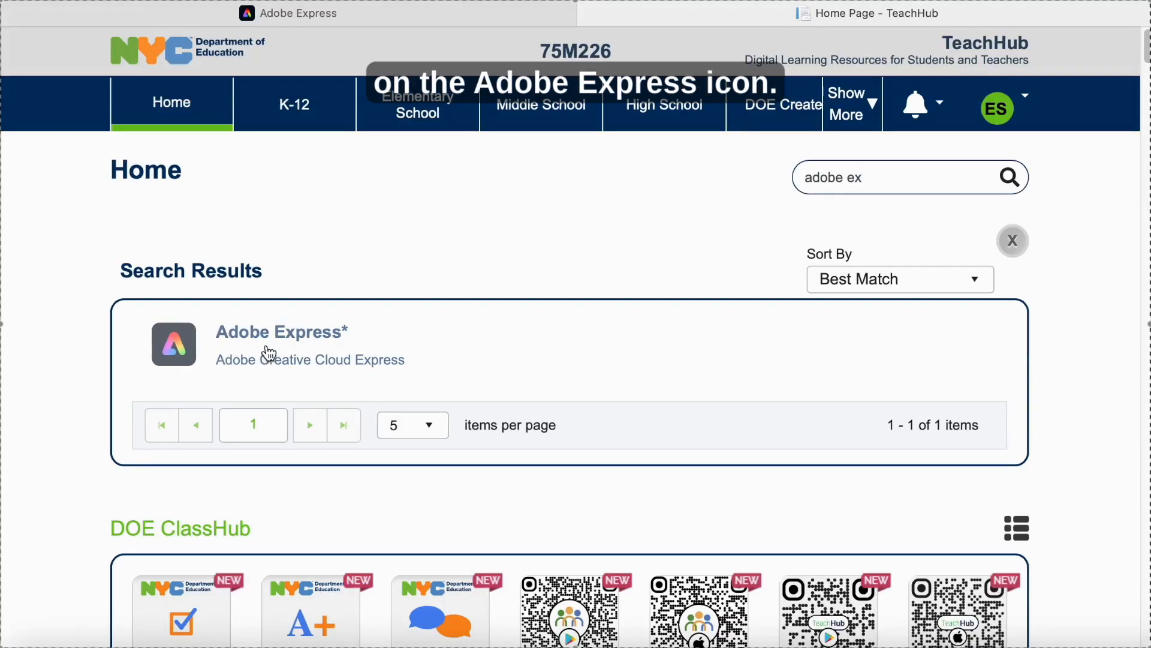
click(269, 353)
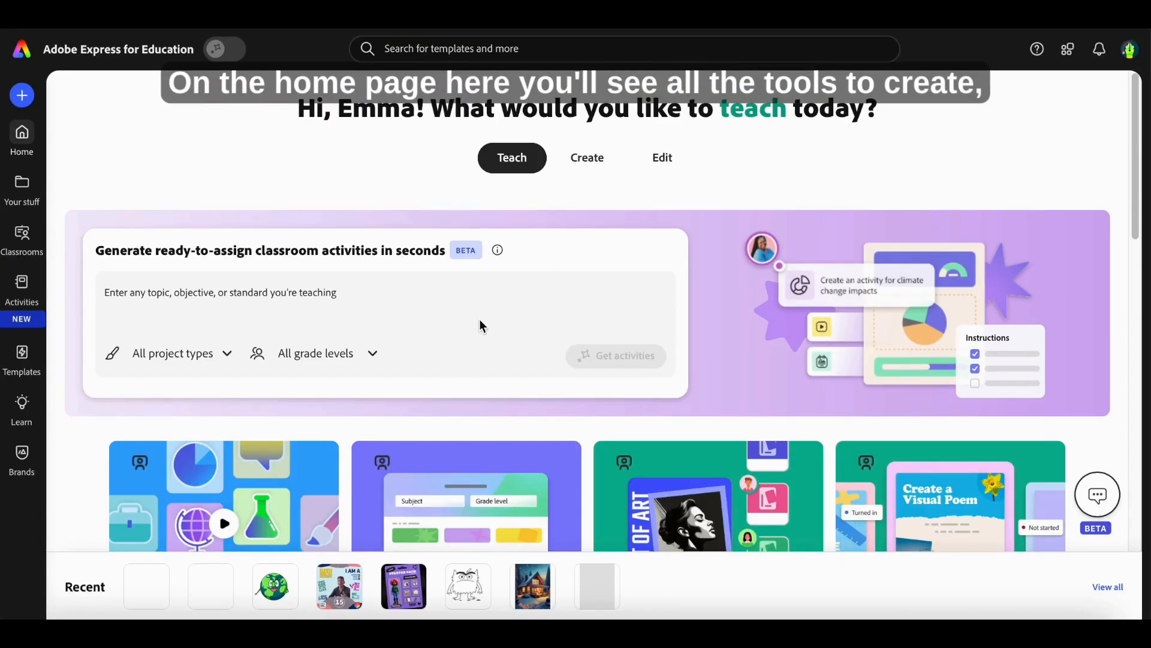
- Check the signed-in account details in Adobe Express, and close the account overview
click(1130, 60)
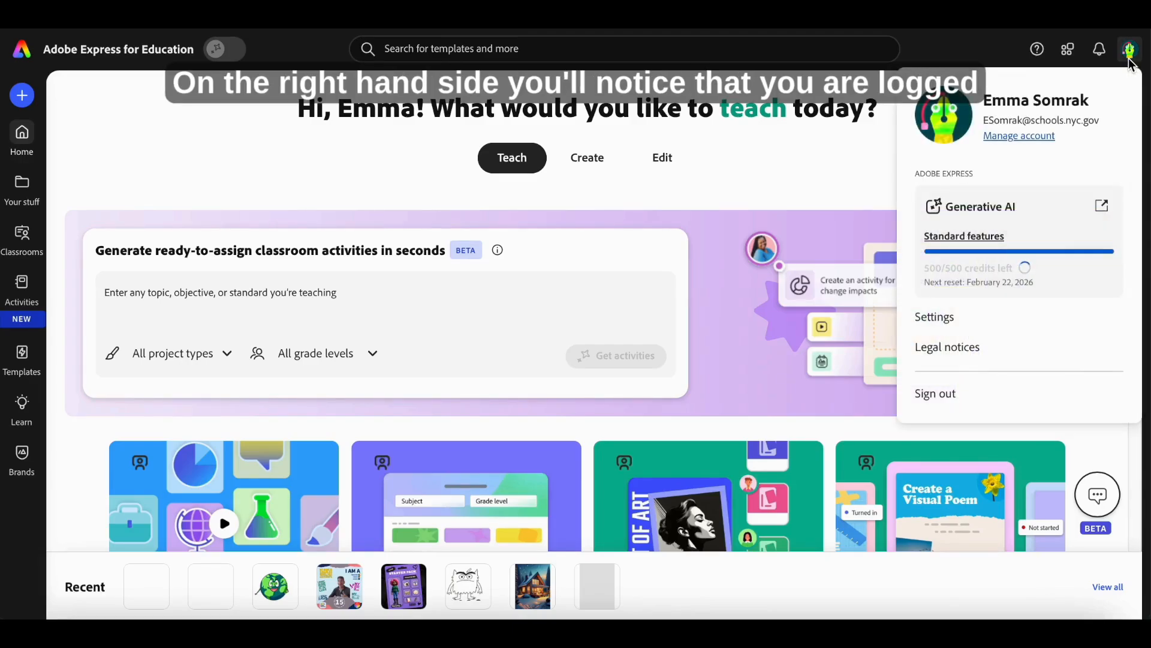
click(771, 170)
- Choose Science as the subject for the curated classroom activities on the home page
scroll(522, 318, down, 3)
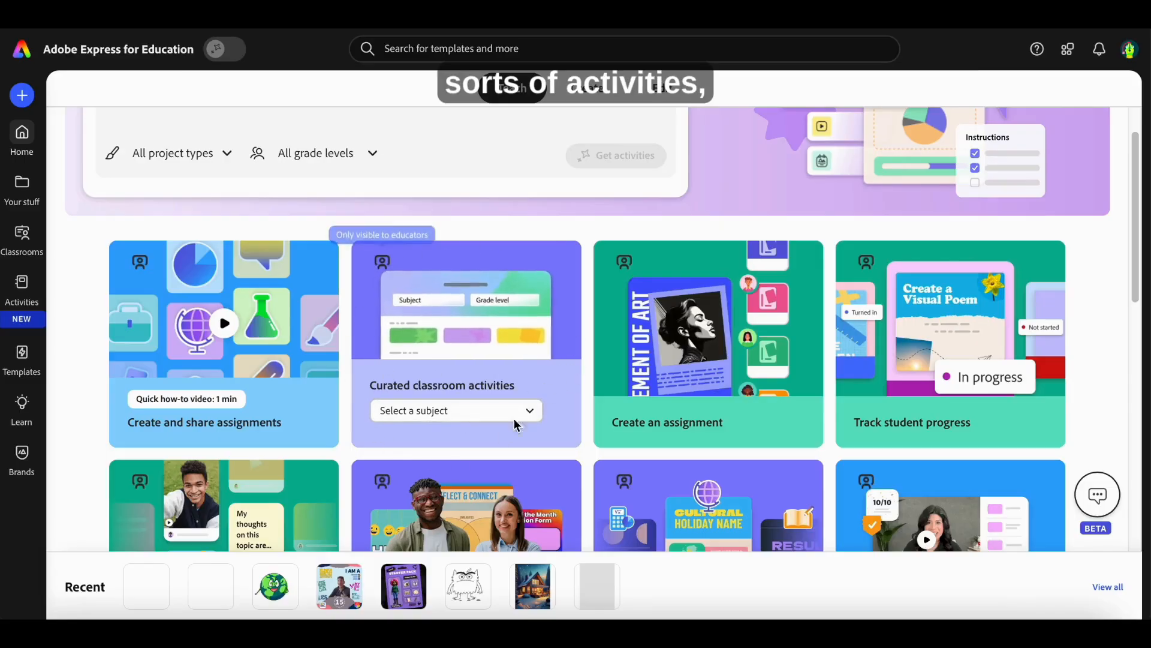
click(494, 410)
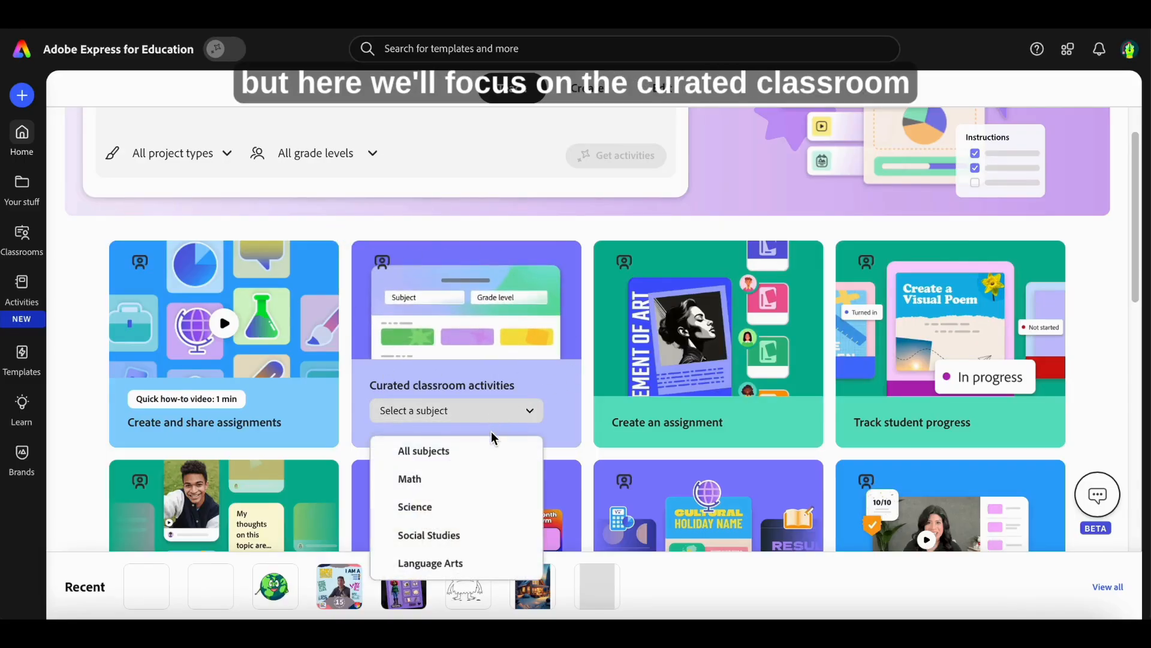
click(455, 506)
- Examine the guided and standards-aligned Science activities, along with the available subject and grade level options
scroll(484, 437, down, 1)
scroll(485, 436, down, 3)
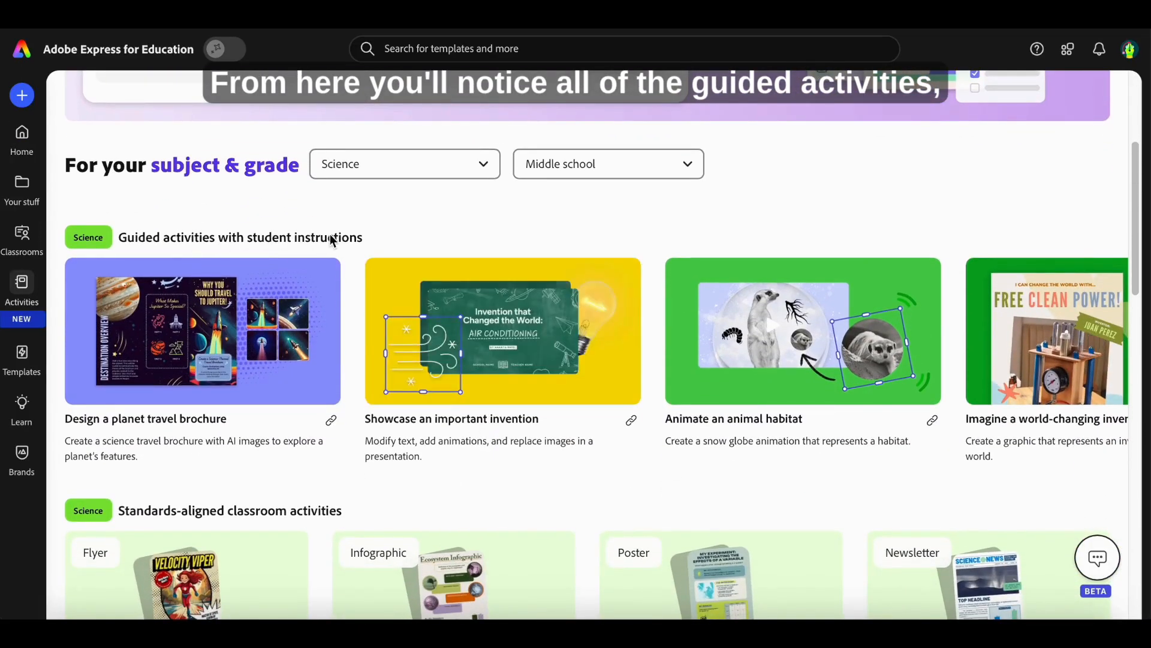
scroll(459, 497, down, 3)
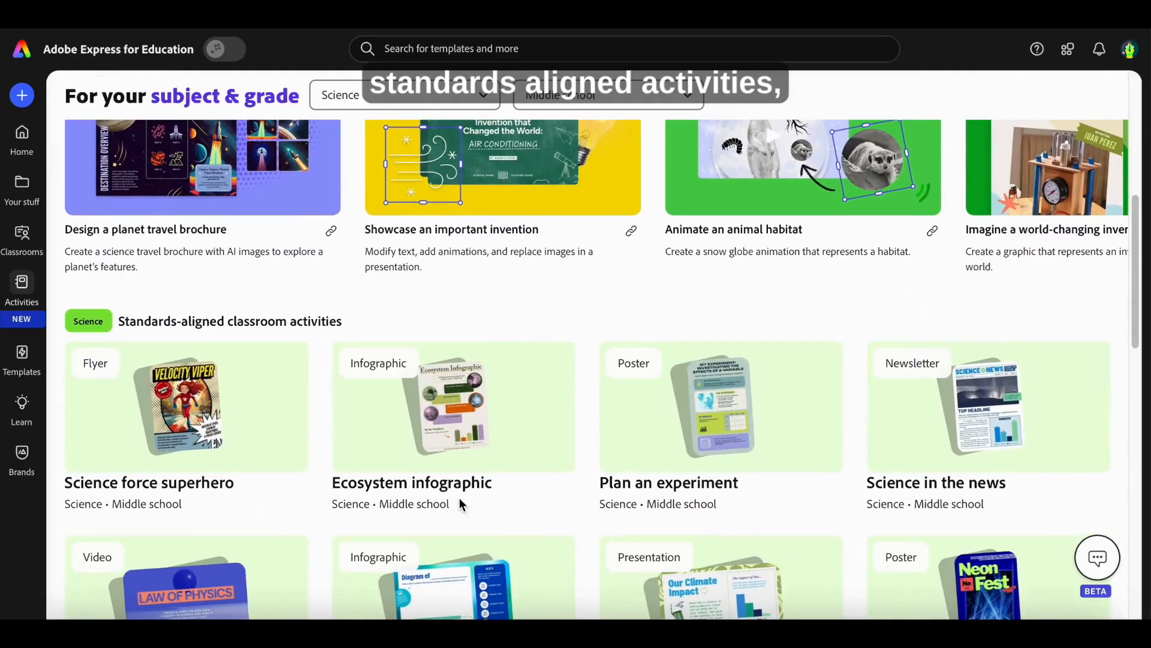
scroll(459, 500, down, 1)
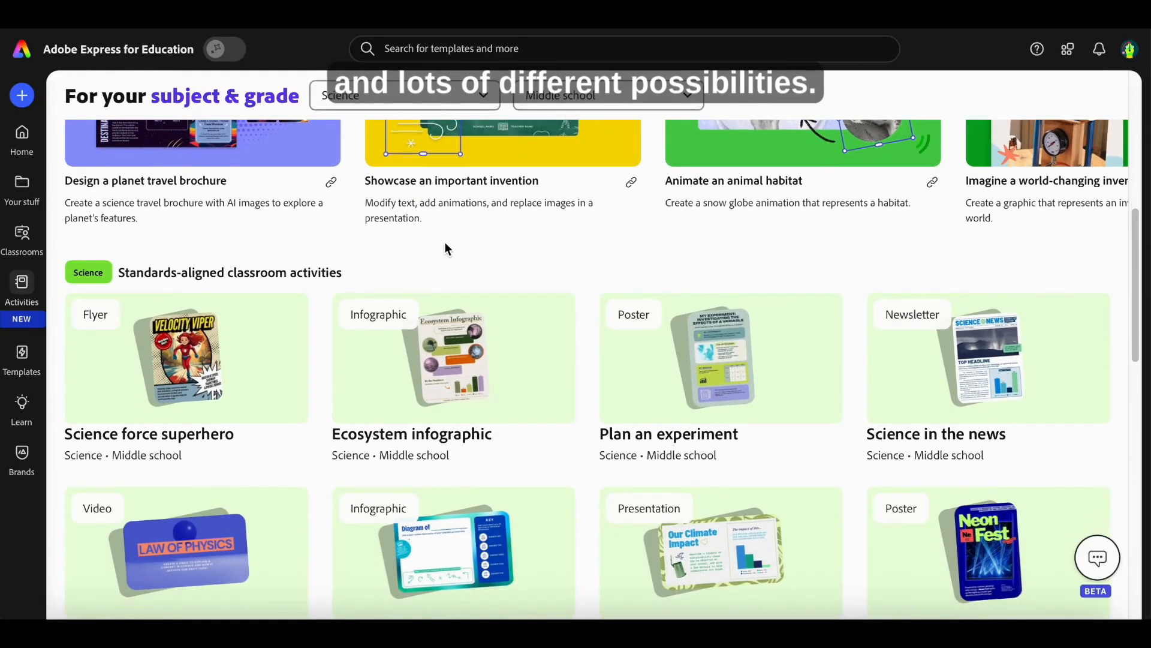
scroll(444, 242, up, 10)
click(446, 315)
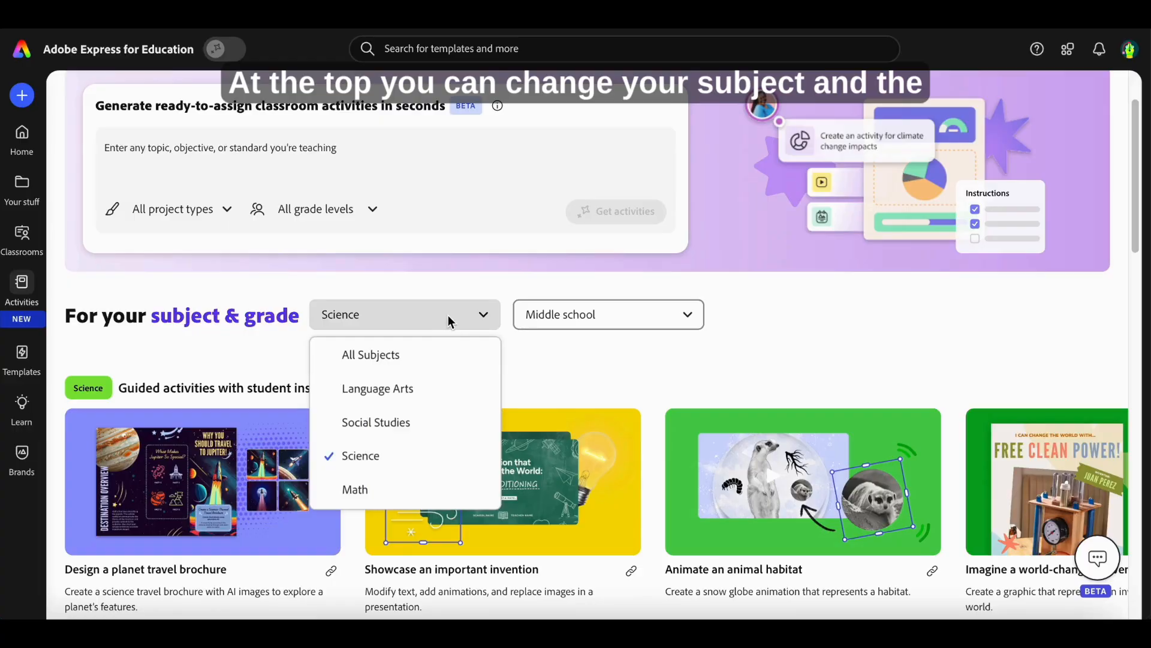
click(545, 321)
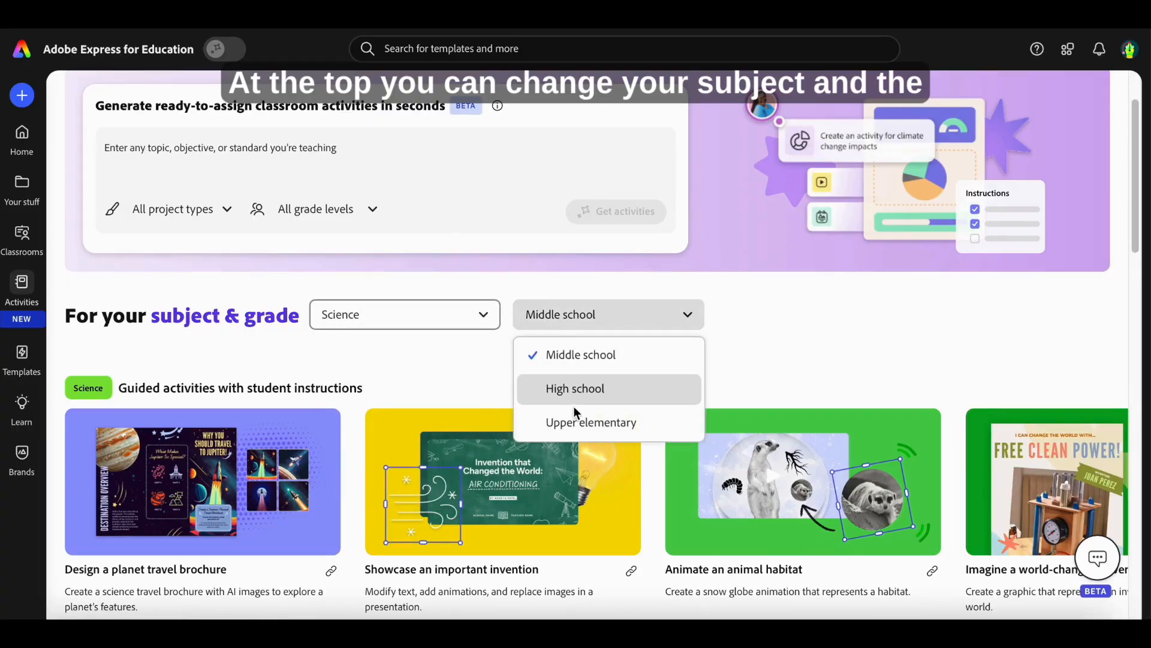
click(812, 321)
scroll(812, 321, down, 3)
scroll(814, 326, right, 5)
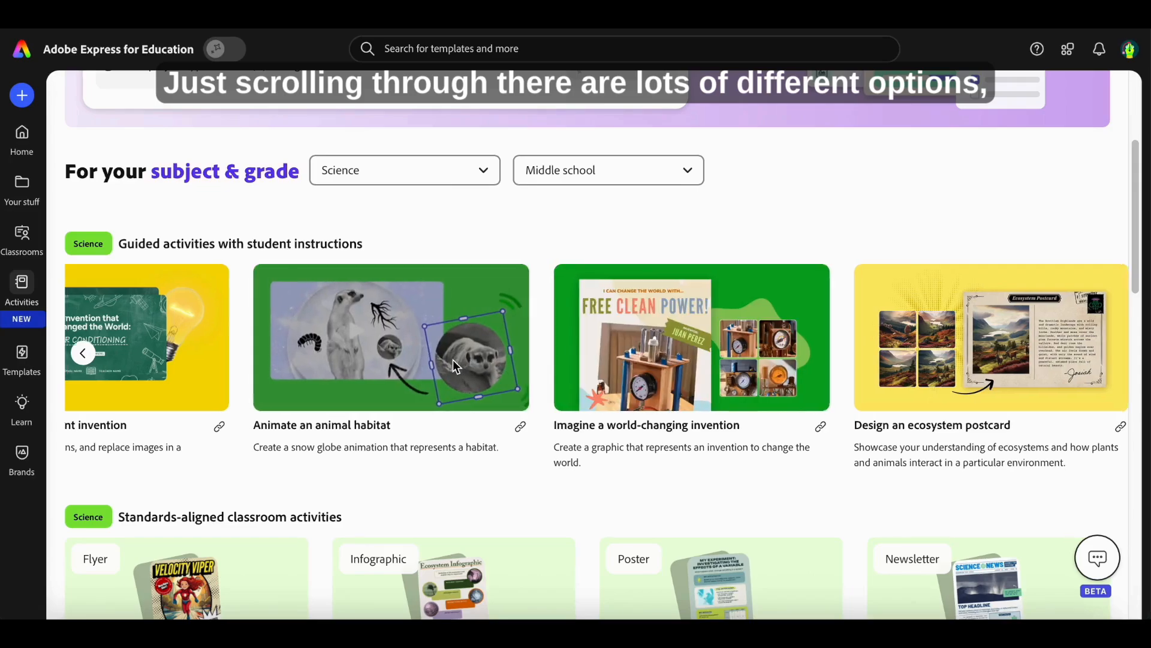
- Open the guided Science activity "Animate an animal habitat"
scroll(452, 359, left, 5)
scroll(452, 359, up, 1)
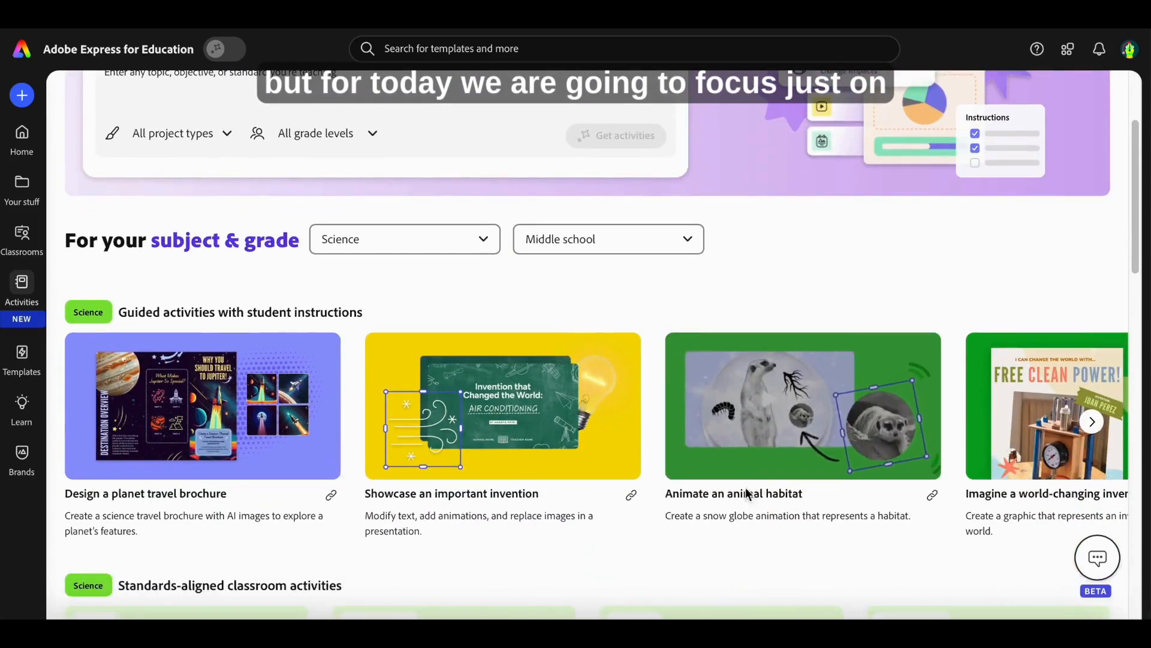
click(762, 462)
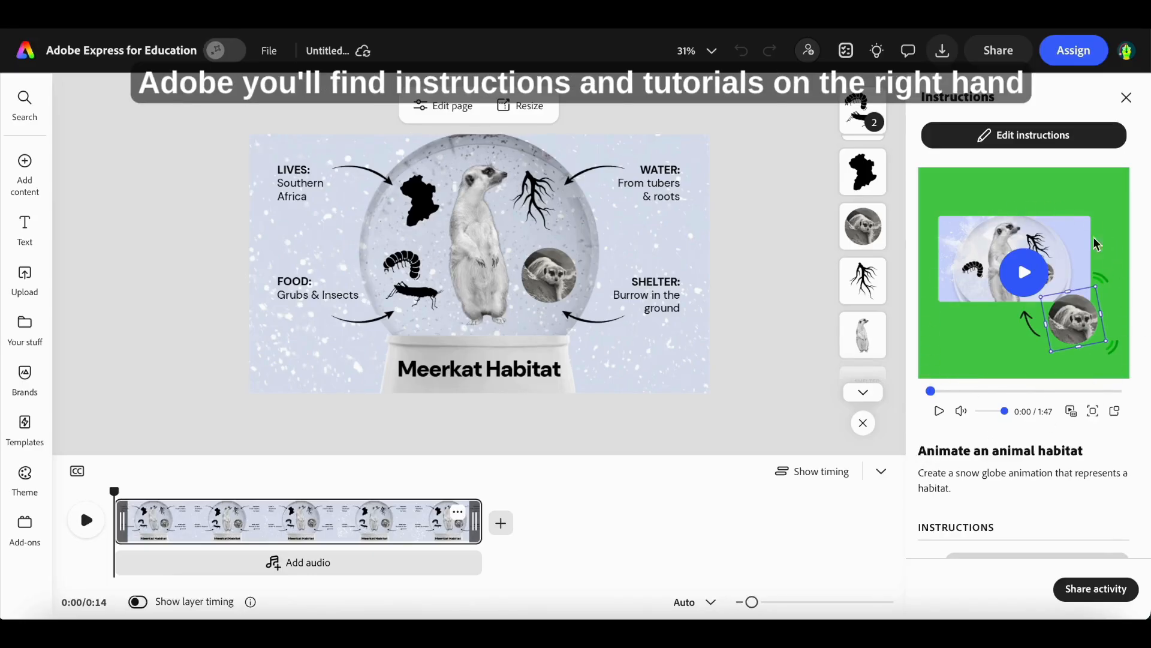
- Preview the activity's tutorial video at about 0:44, pause it, and play the snow globe animation
click(1022, 271)
click(1007, 391)
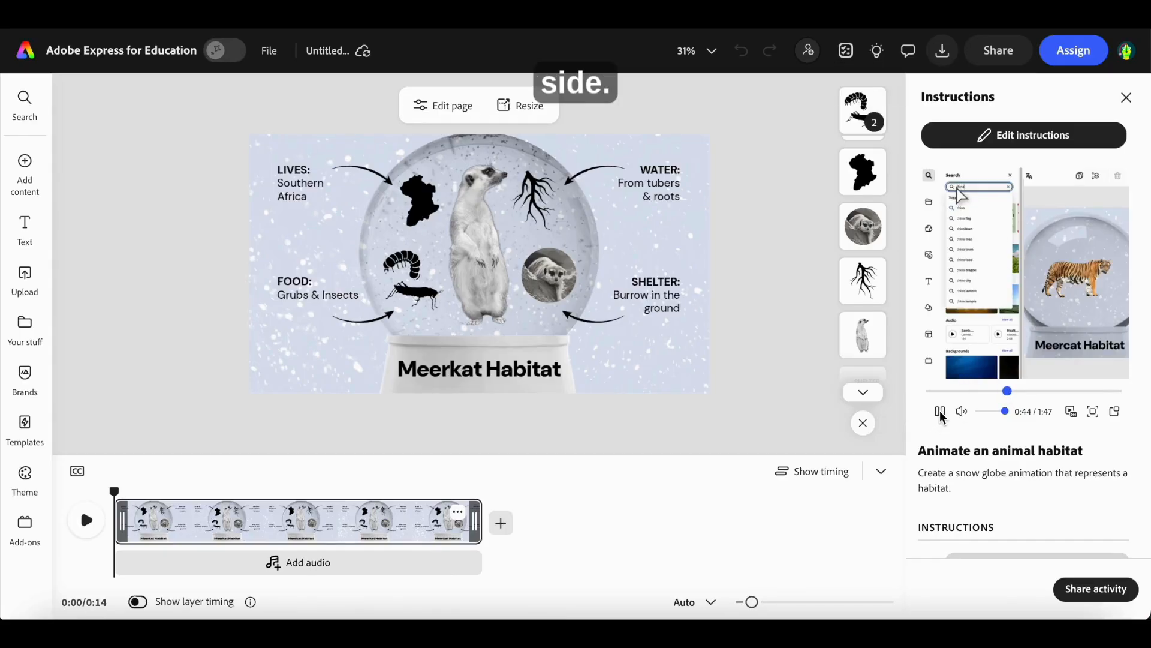
click(940, 411)
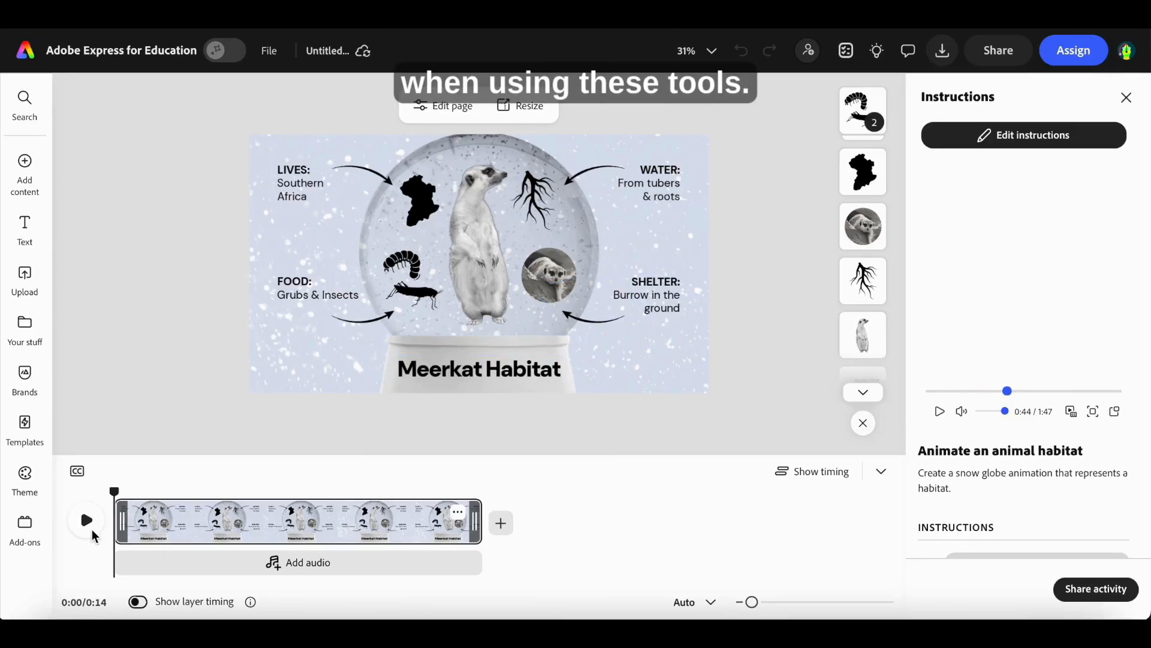
click(87, 520)
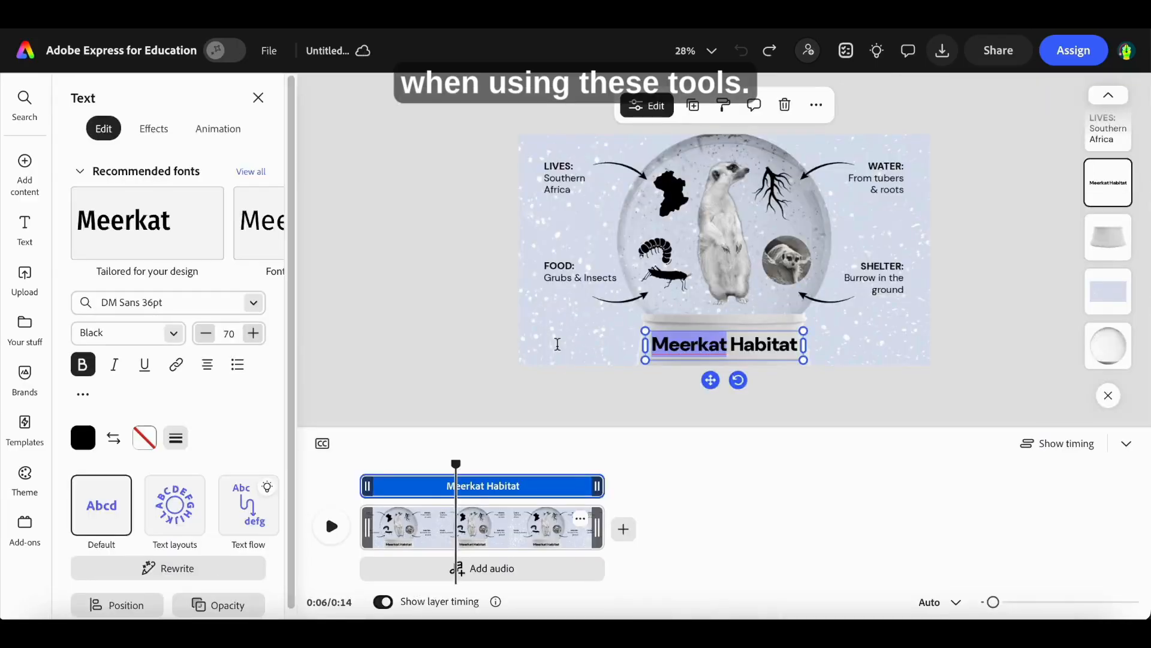
- Replace "Meerkat" in the snow globe title so it reads "Lion Habitat"
text(L)
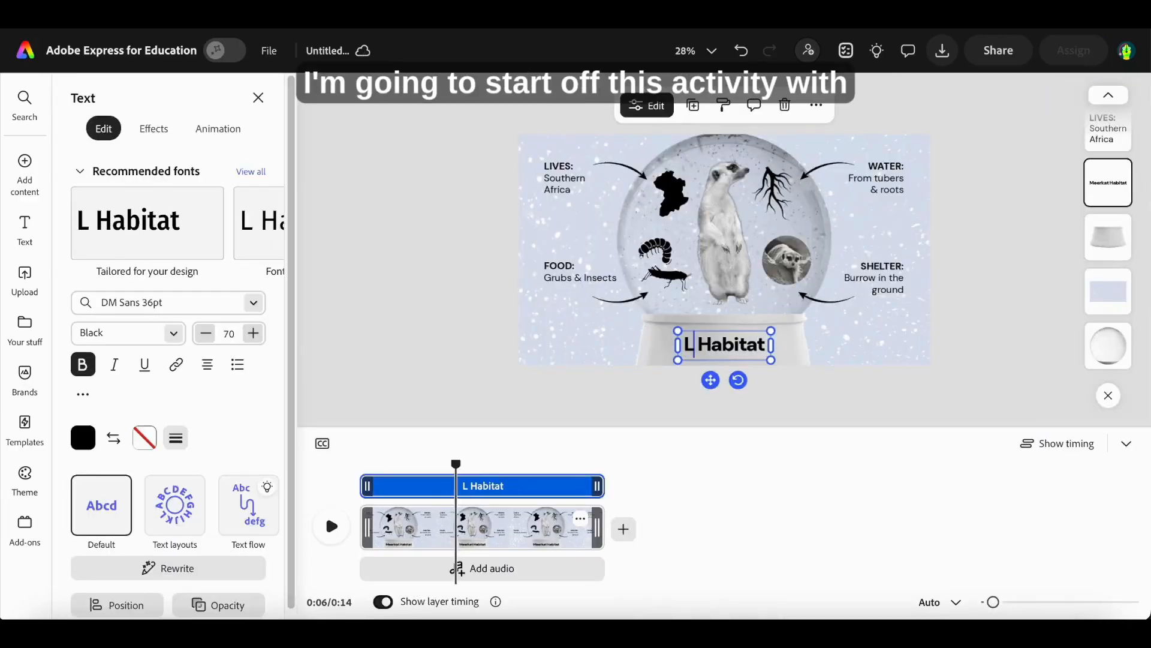
text(ion)
key(Escape)
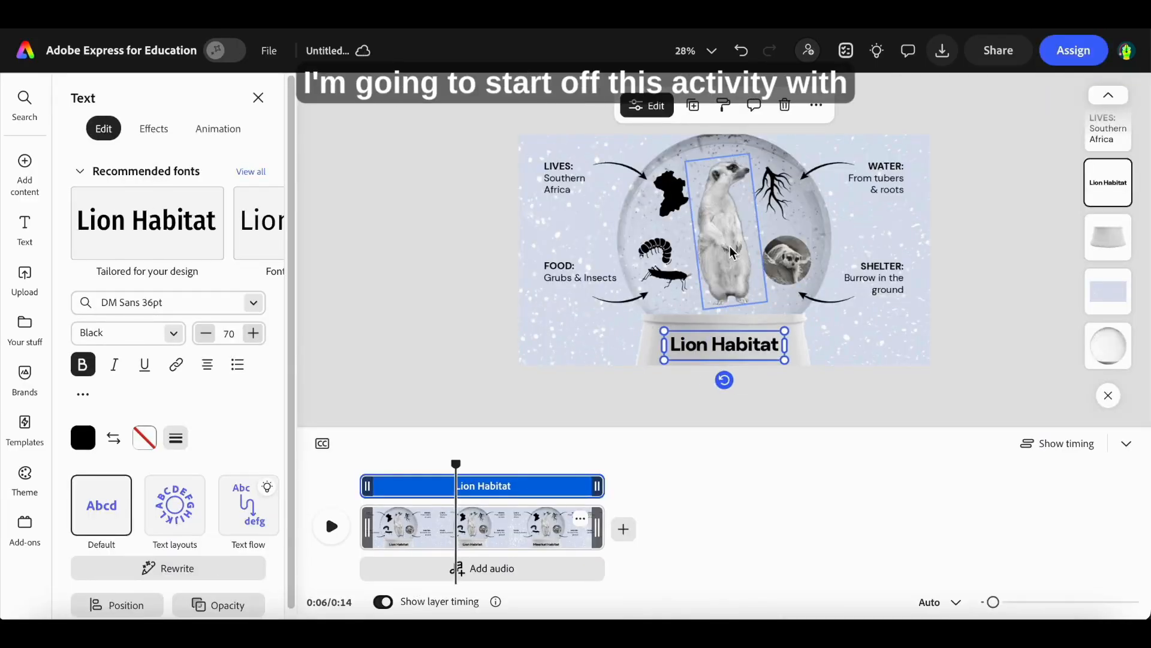
- Delete the central meerkat image and add the standing zebra stock photo as a layer on the canvas
click(731, 252)
key(Delete)
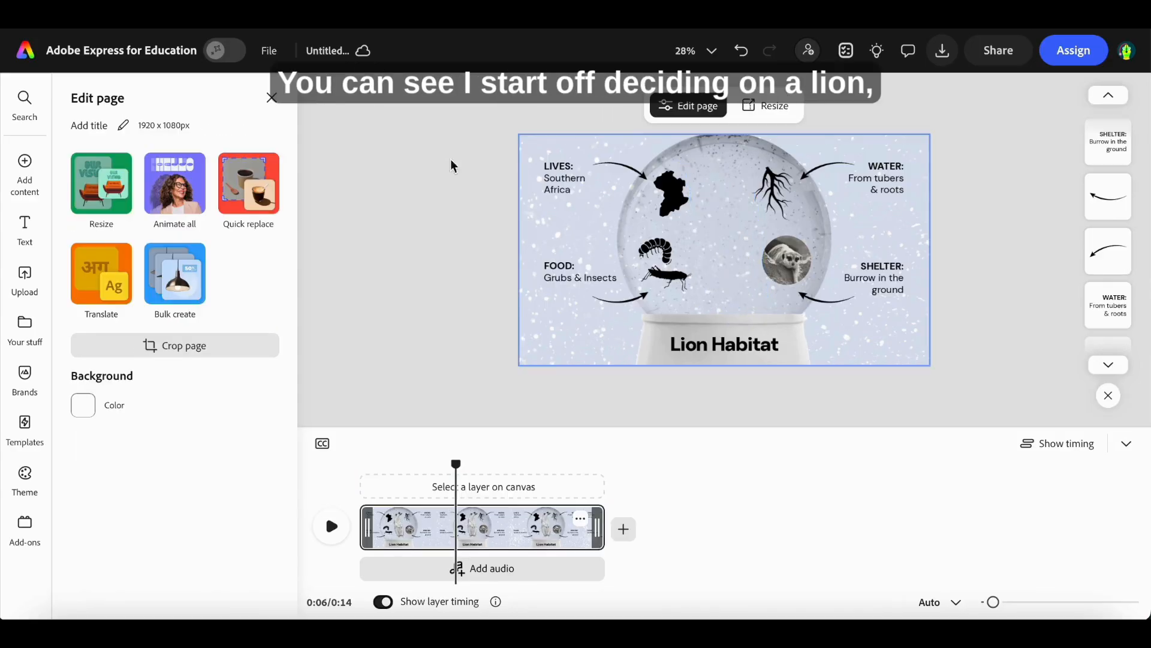
click(25, 164)
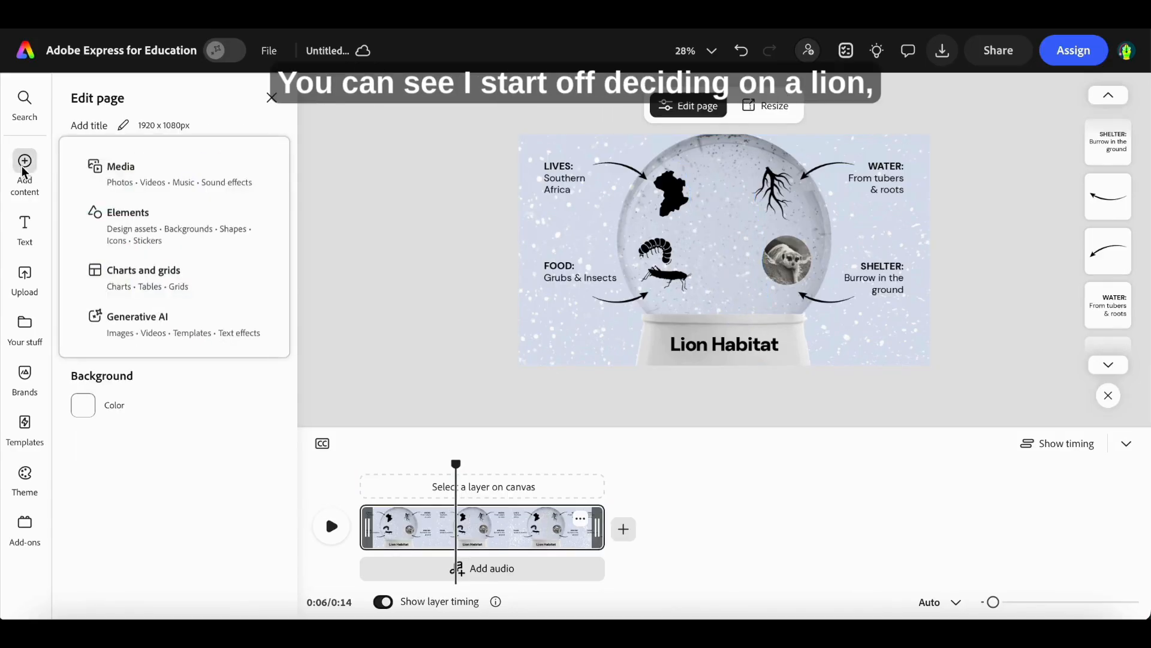
click(138, 182)
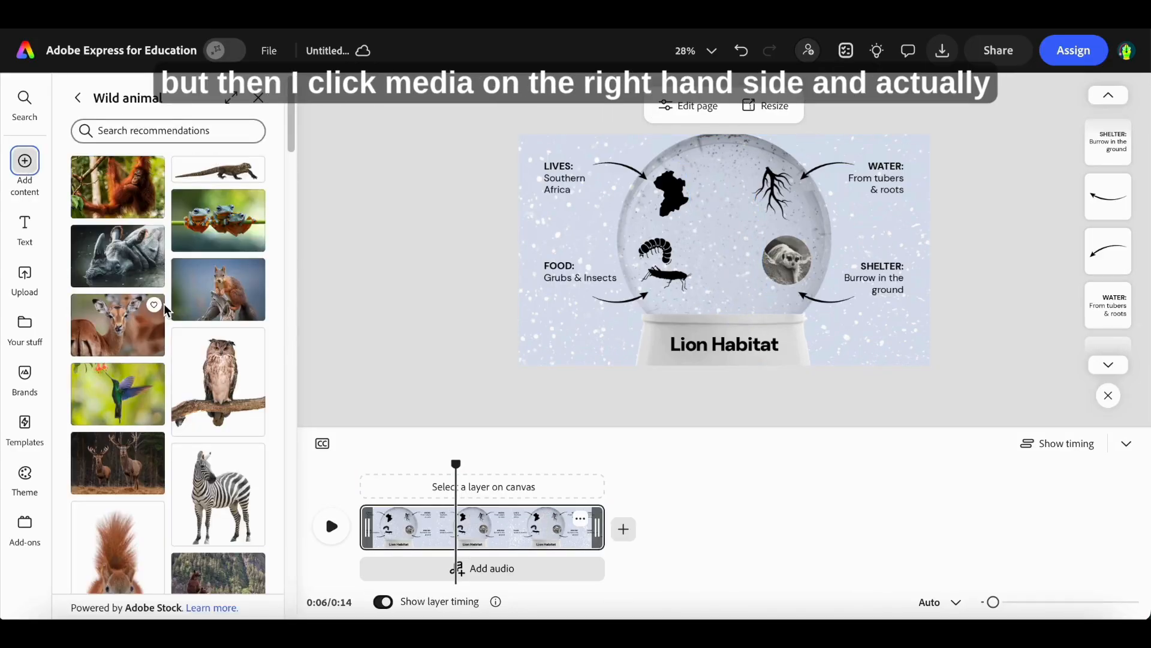
click(240, 493)
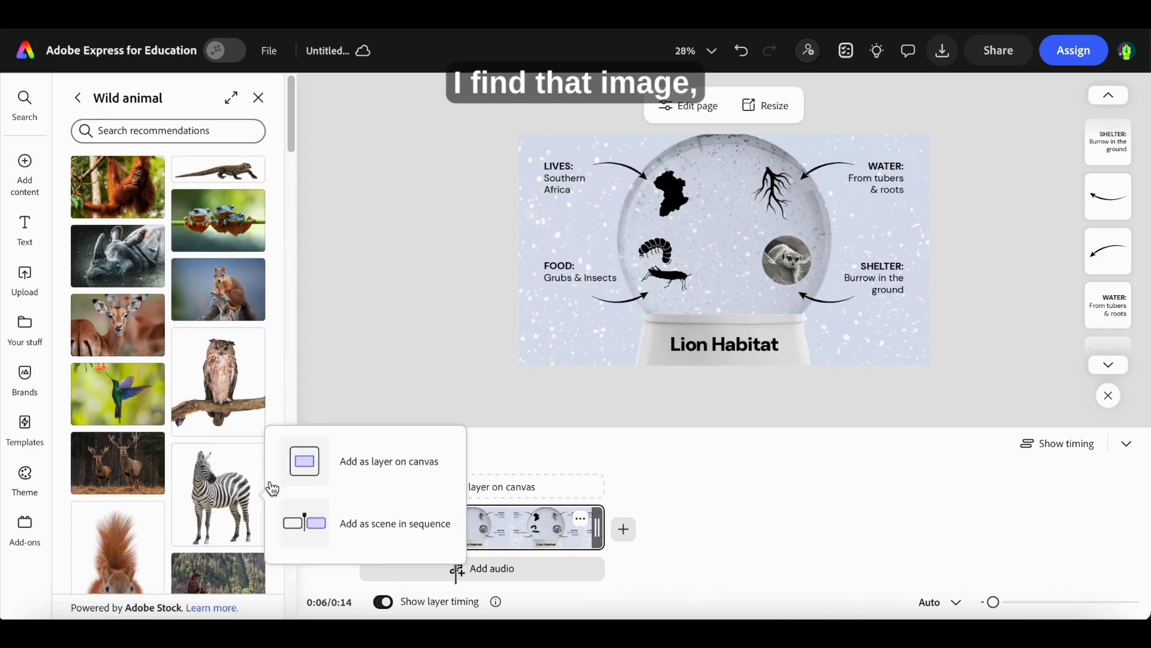
click(327, 471)
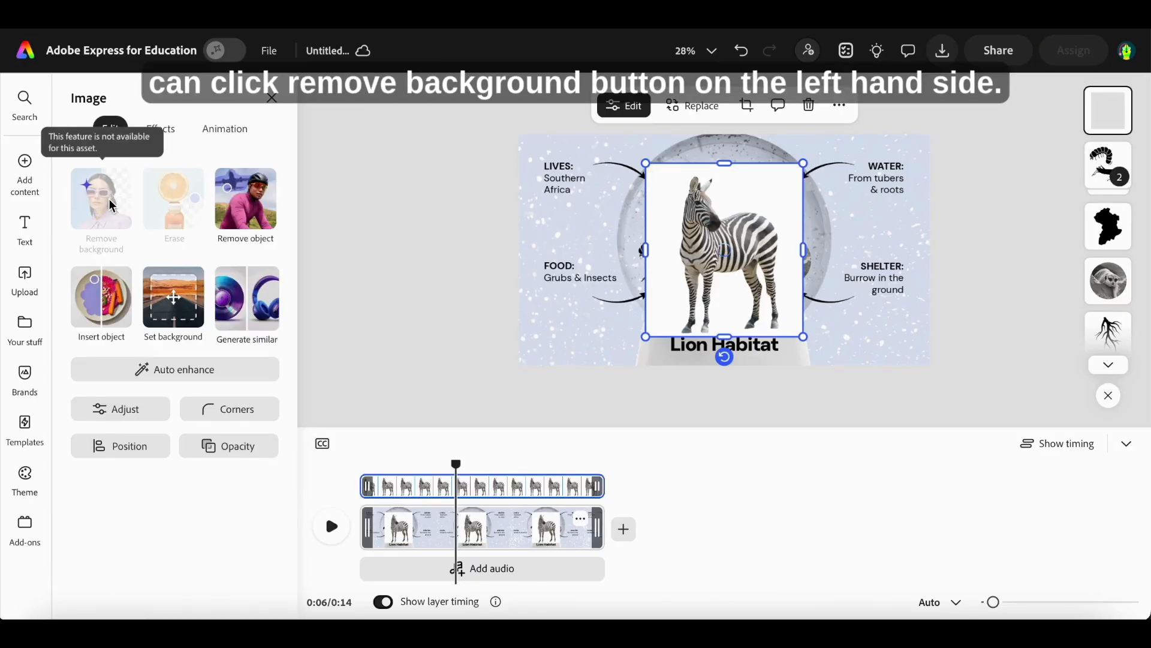
- Remove the zebra photo's background, and scale it down to fit in the middle of the snow globe
click(114, 207)
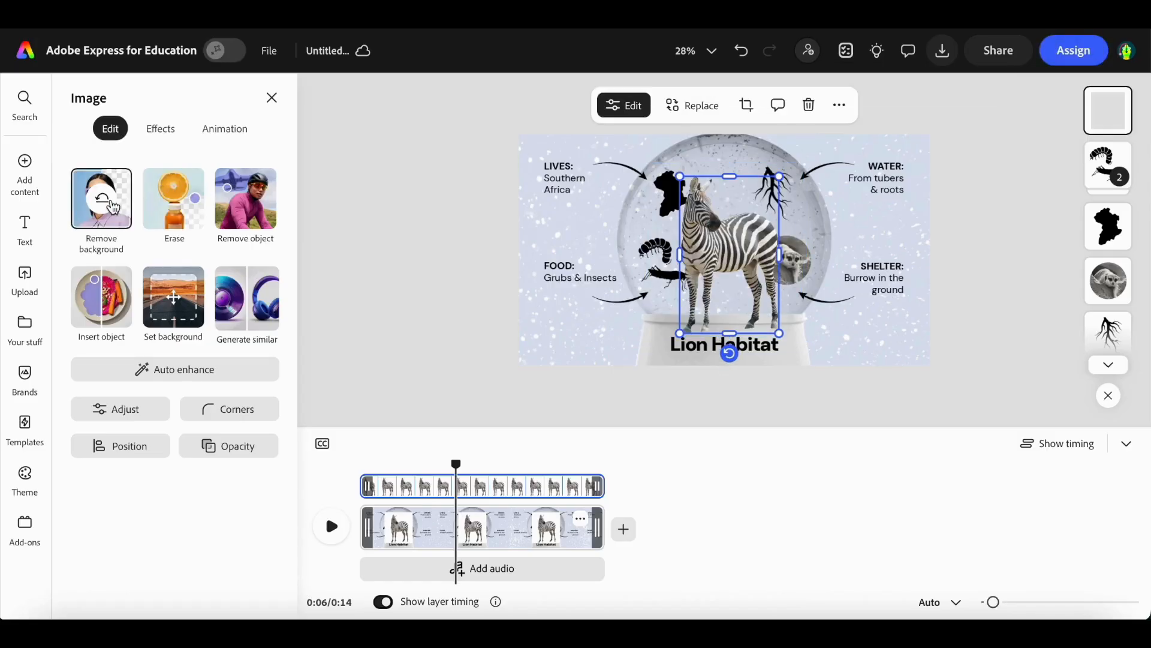
drag(679, 176, 714, 231)
drag(749, 268, 728, 231)
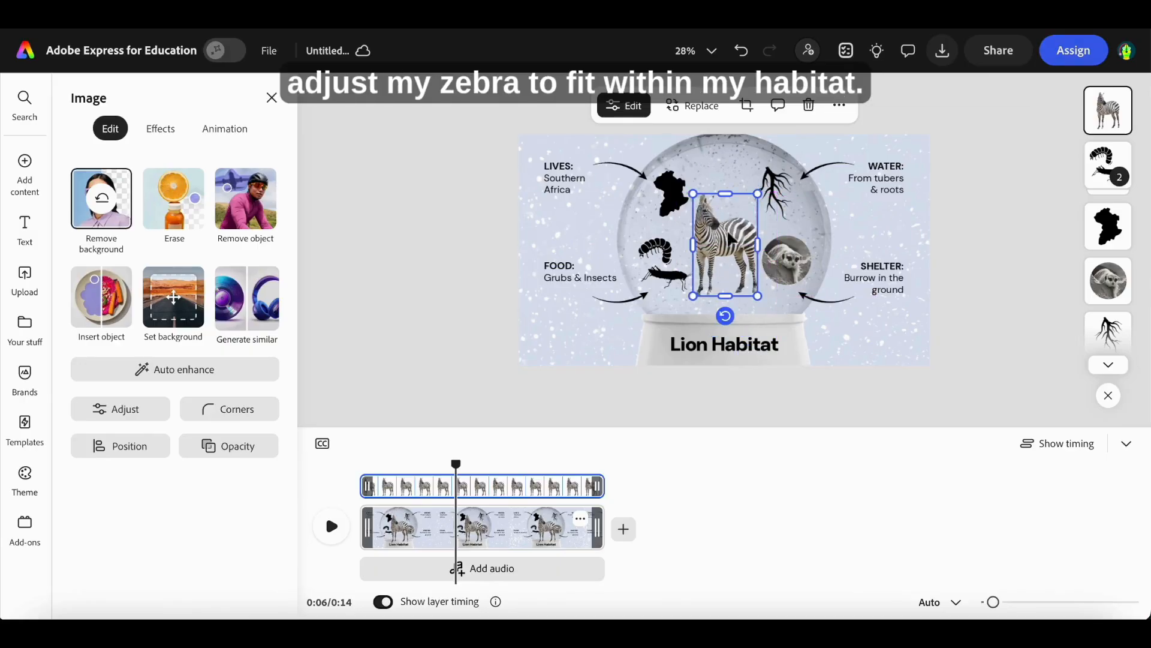
- Change the snow globe title to "Zebra Habitat" and the text under LIVES to "Africa"
double_click(689, 347)
text(Zebra)
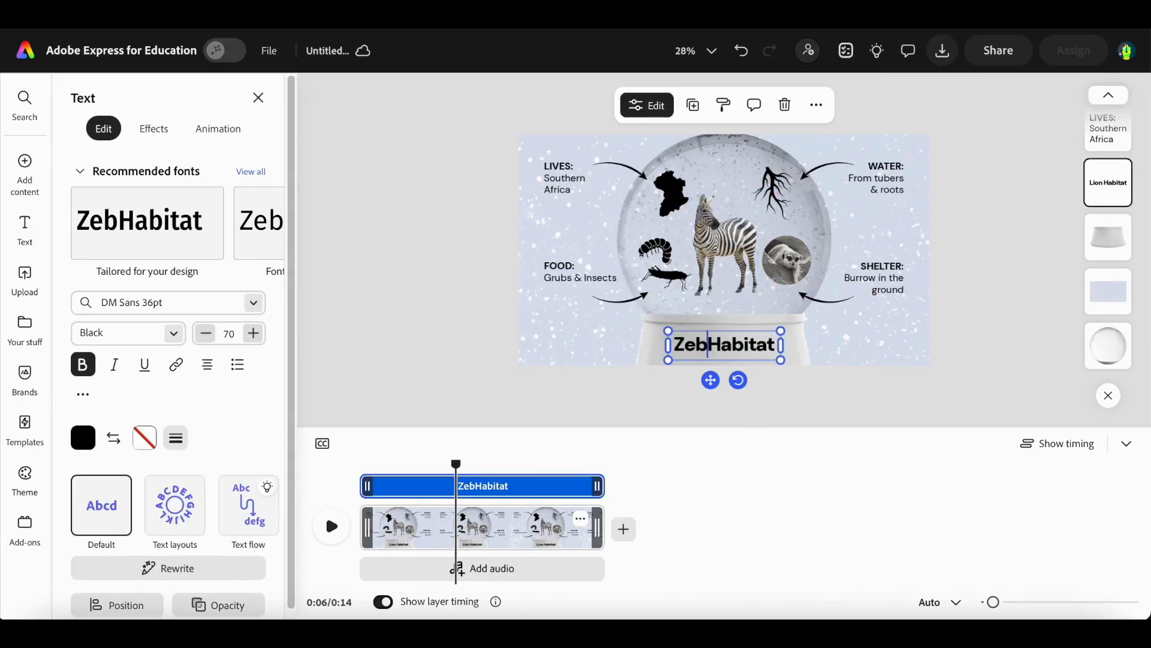
click(562, 191)
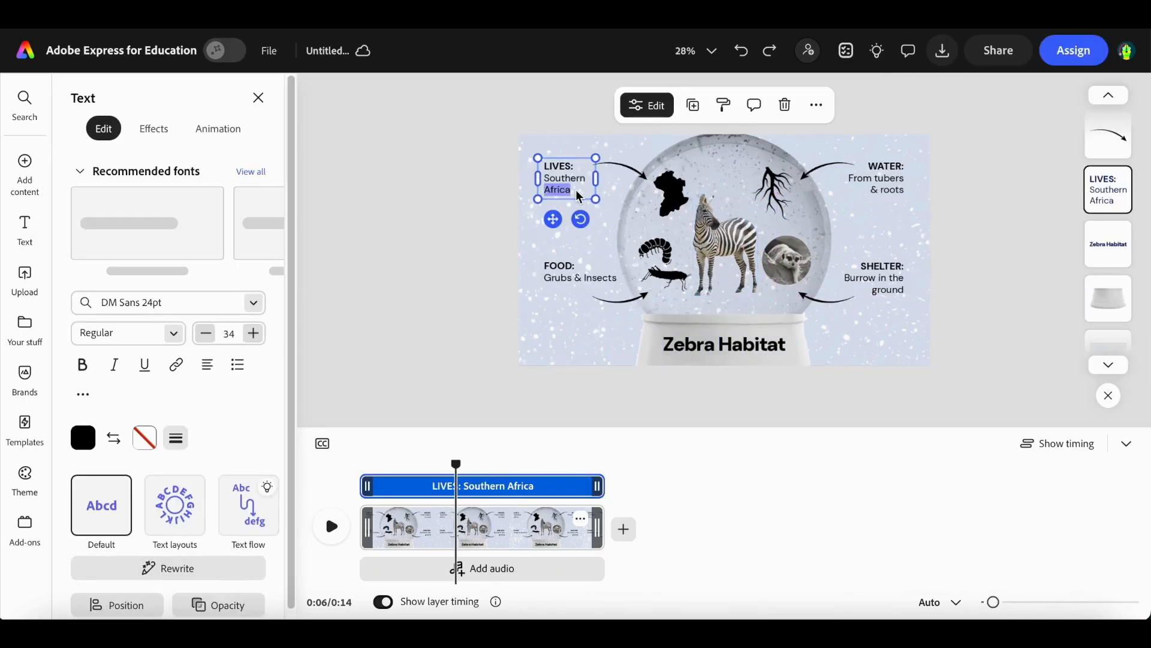
click(575, 190)
drag(562, 188, 538, 178)
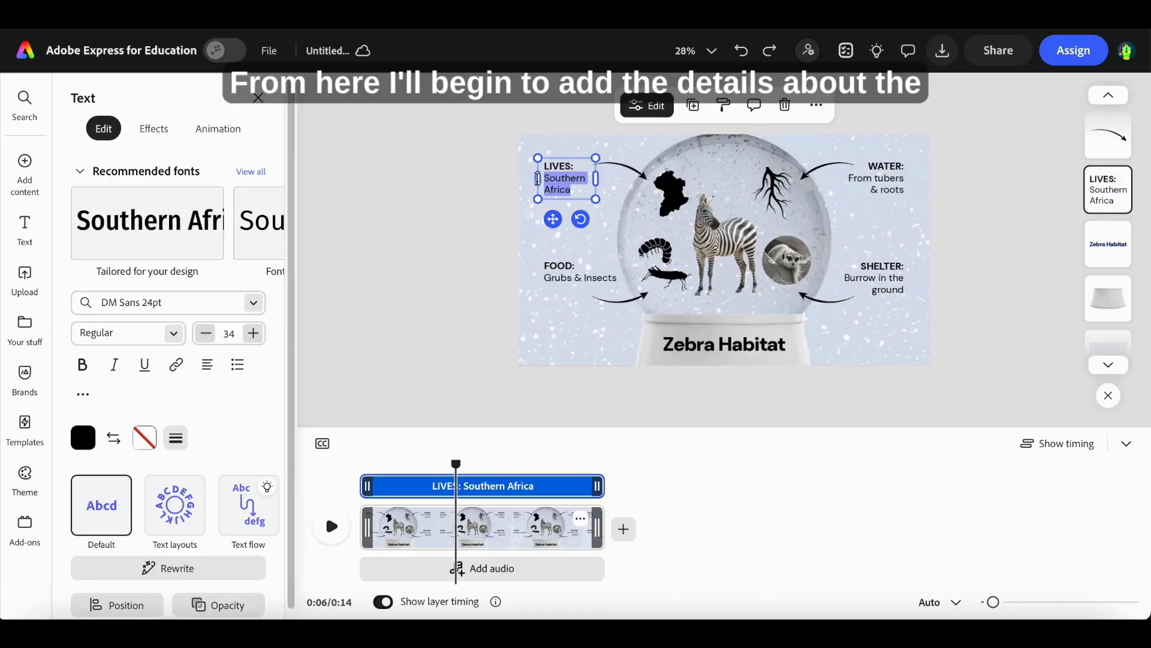
text(Africa)
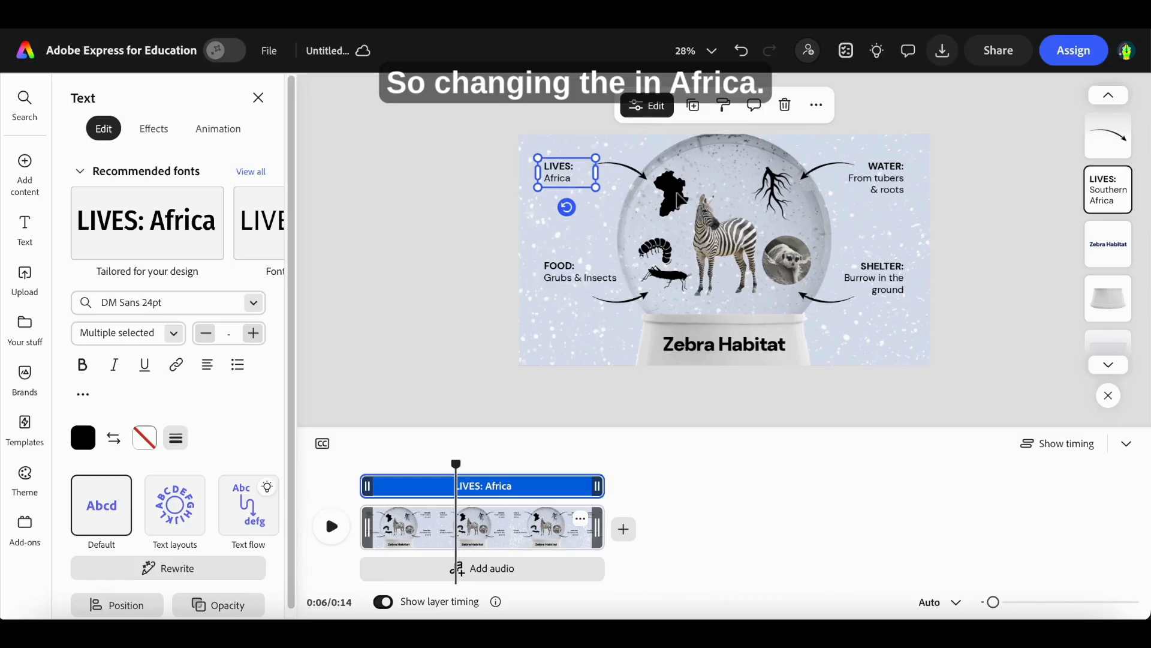
- Delete the black Africa silhouette icon from inside the snow globe
click(677, 205)
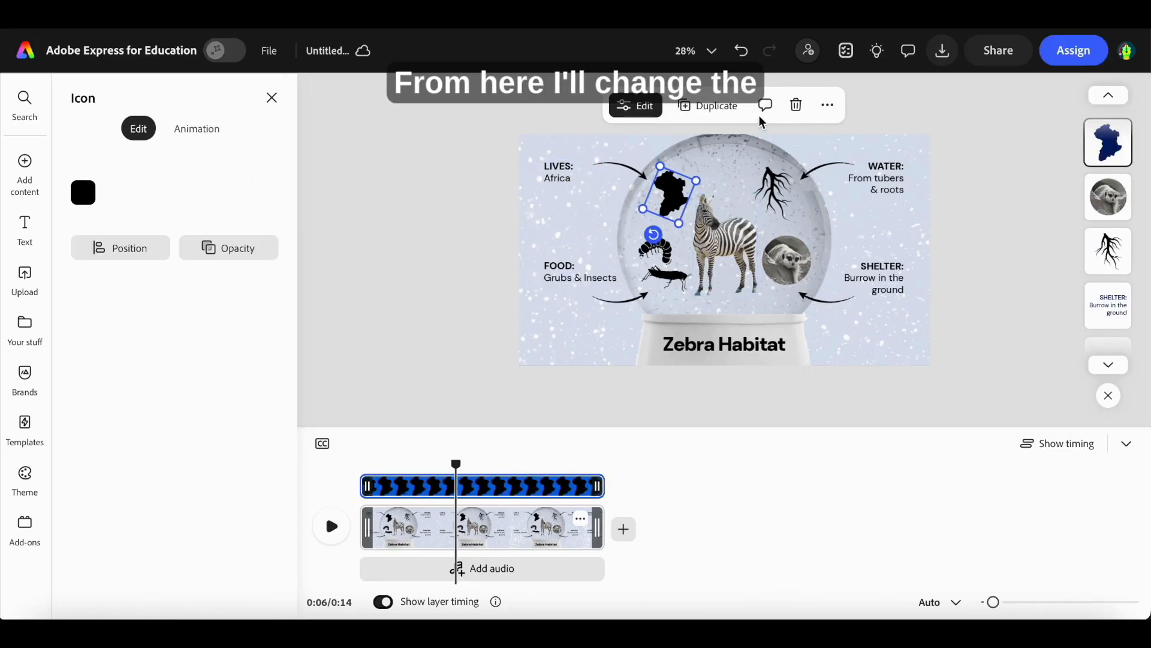
click(797, 108)
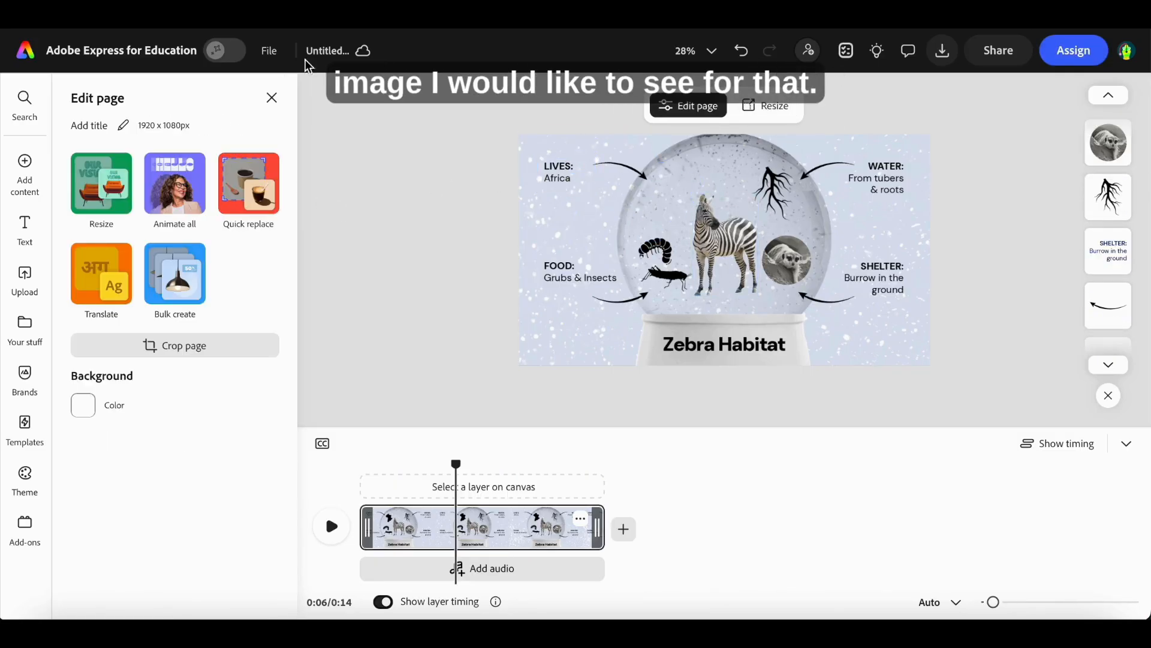
- Search the stock media for "africa" and look through the photos for an image to illustrate where the zebra lives
click(31, 174)
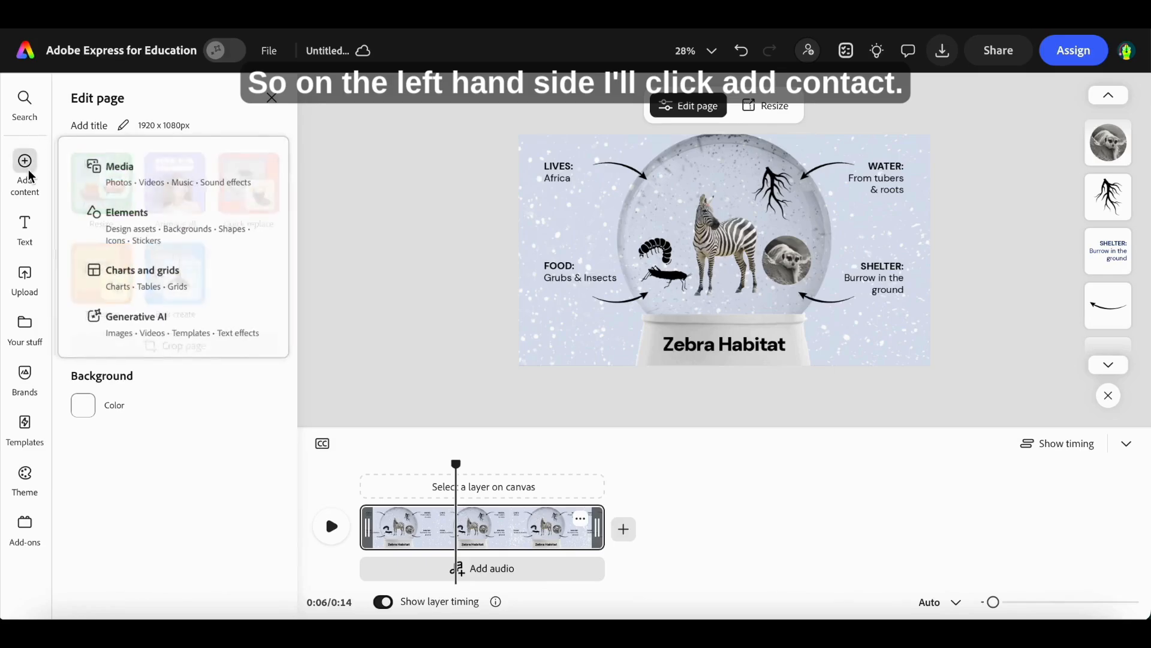
click(120, 173)
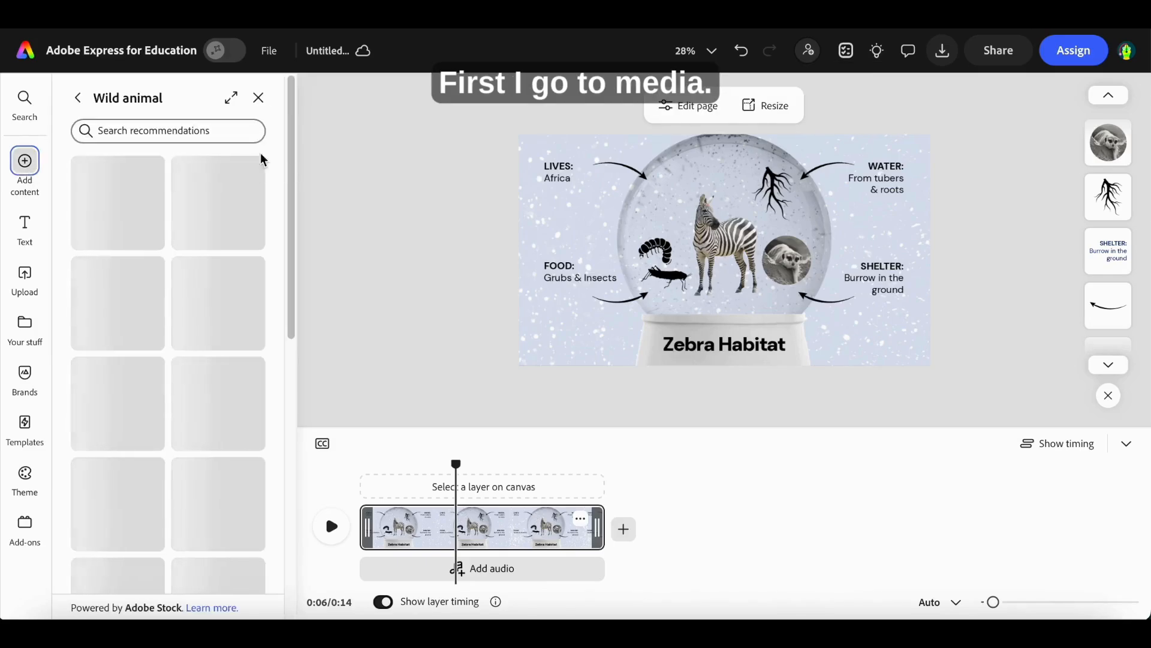
click(208, 138)
text(afrioca)
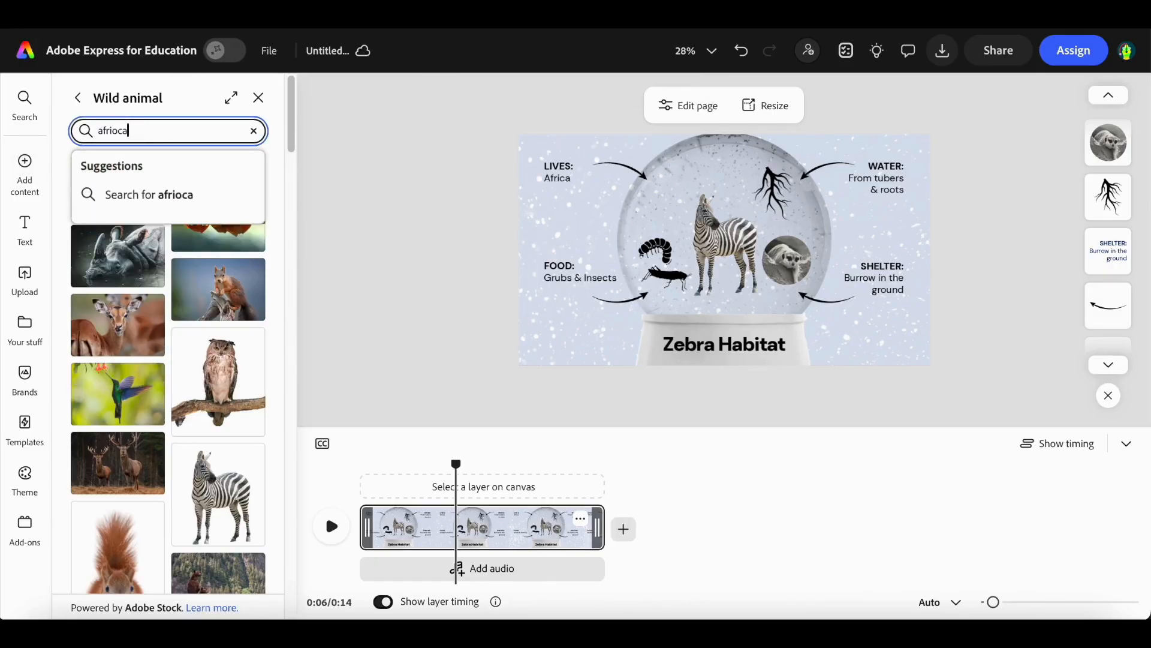
key(BackSpace)
key(BackSpace)
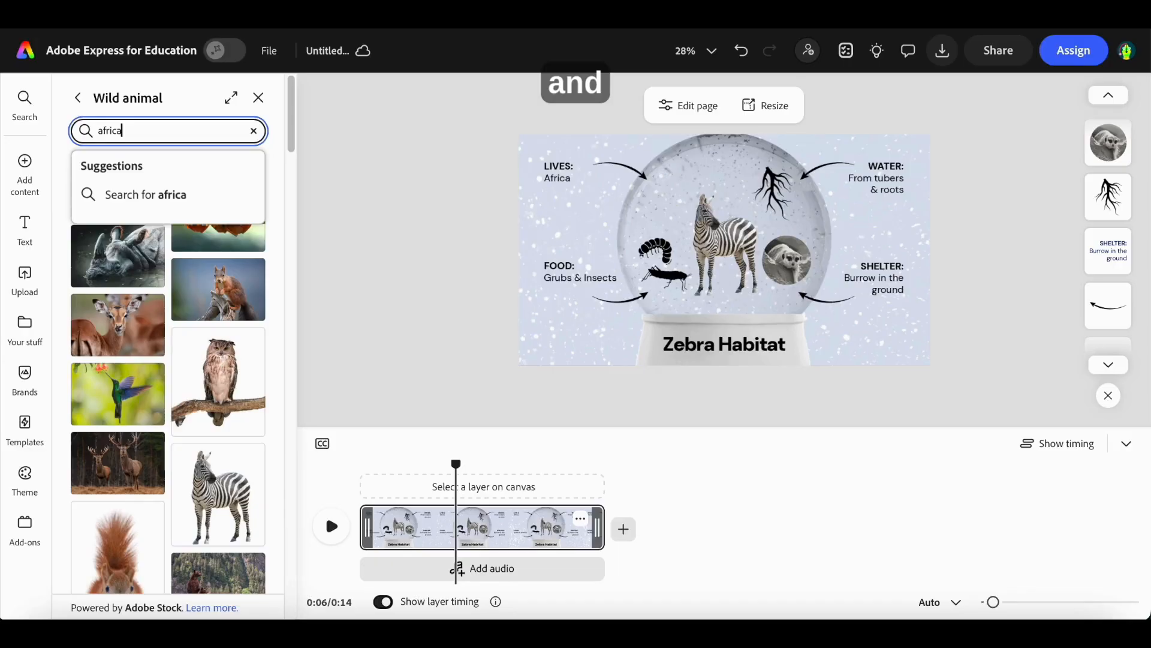
key(Return)
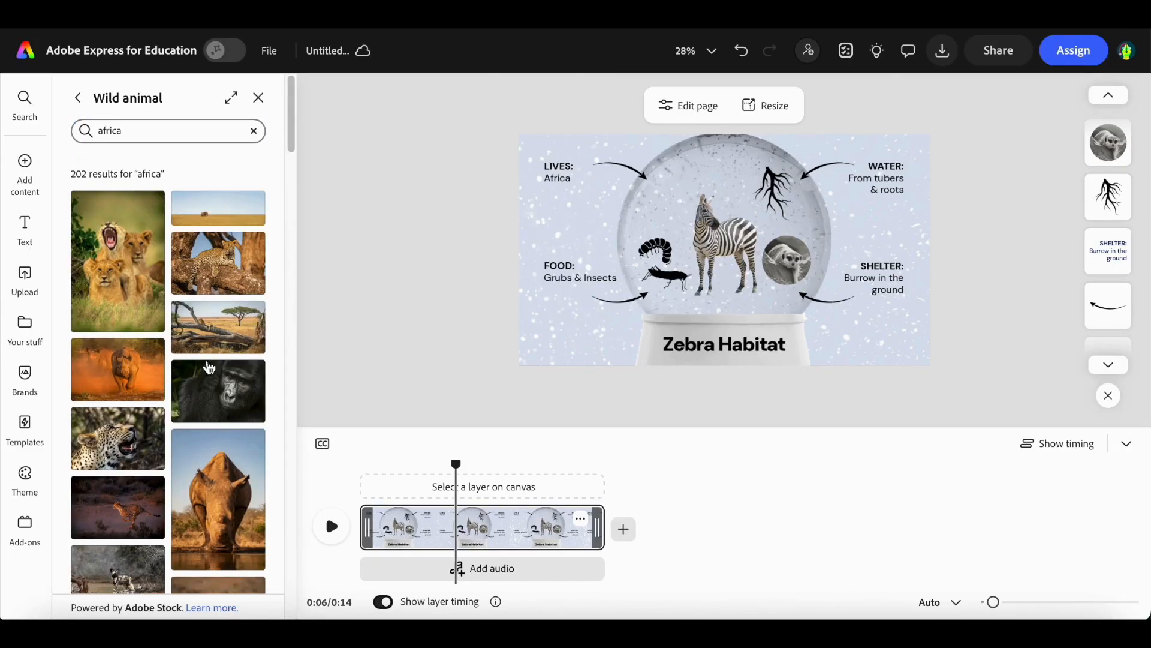
scroll(191, 387, down, 3)
scroll(192, 387, down, 10)
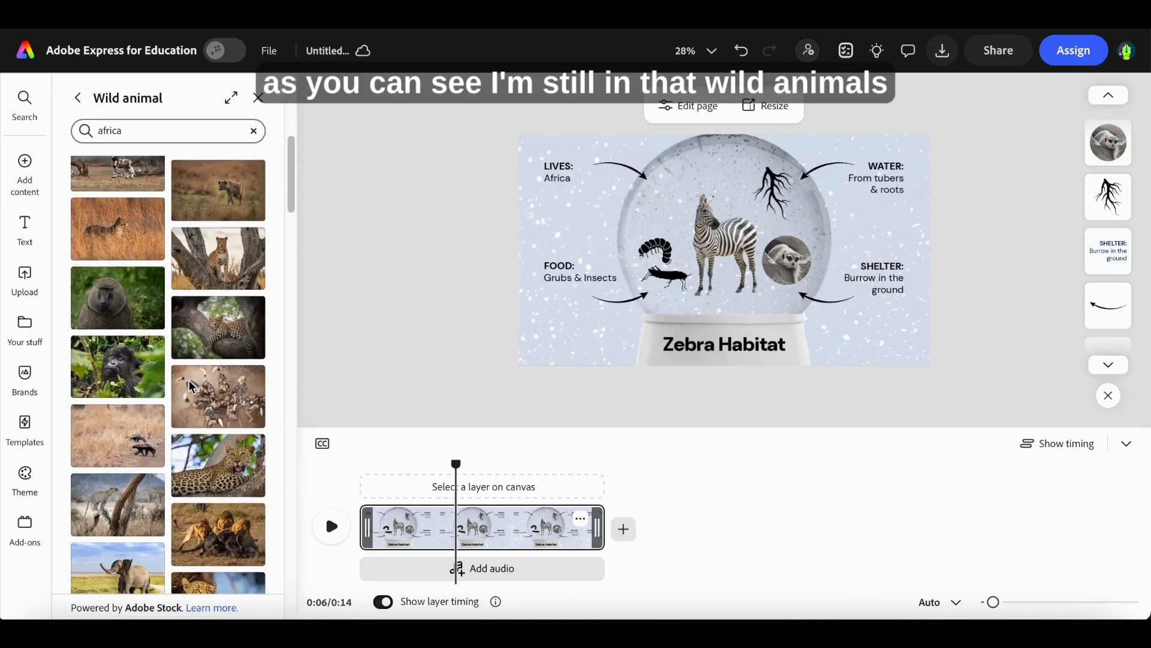
scroll(192, 386, down, 10)
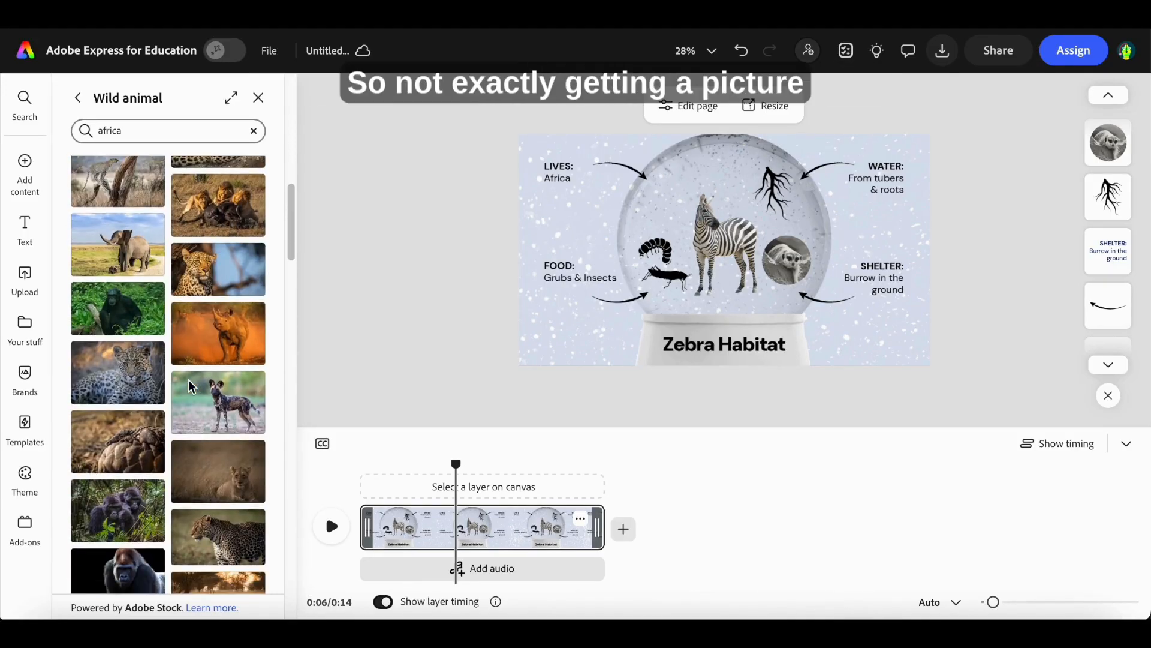
scroll(192, 387, down, 5)
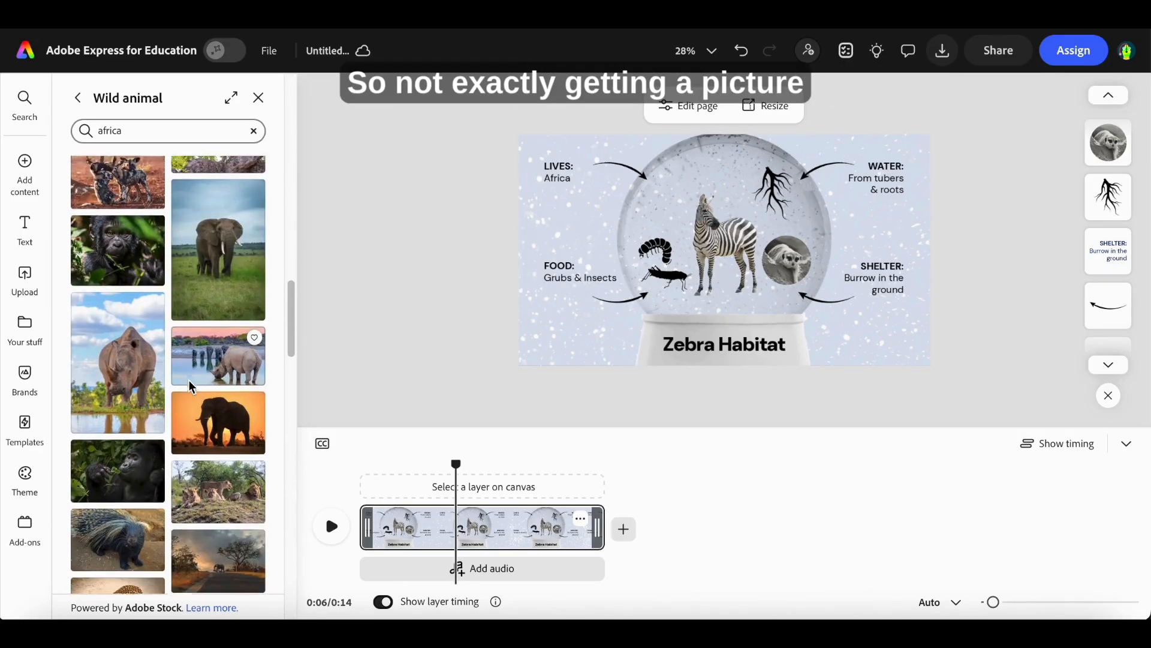
- Search the design elements for "africa" and add a small black acacia tree icon inside the globe near the LIVES arrow
click(24, 172)
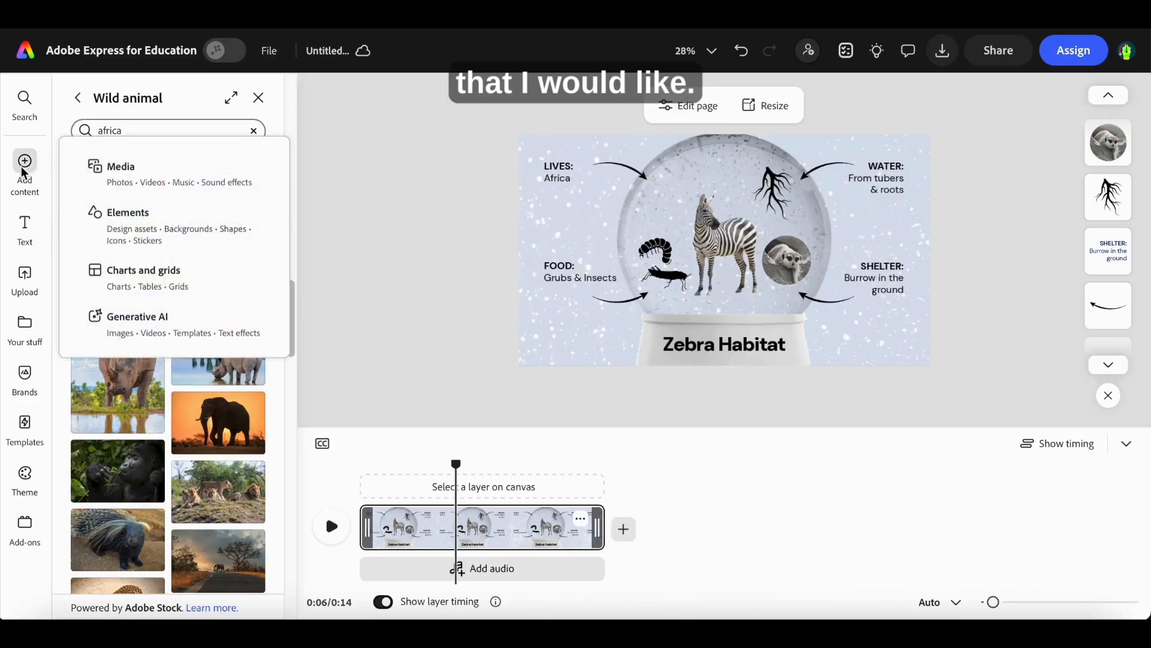
click(139, 219)
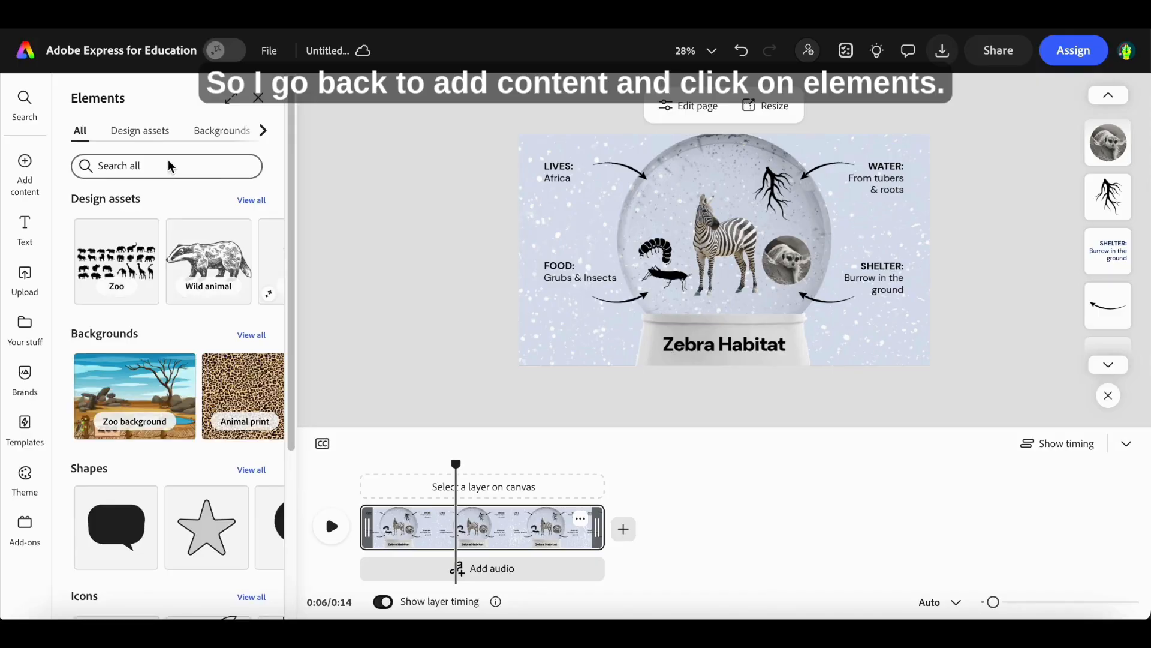
text(a)
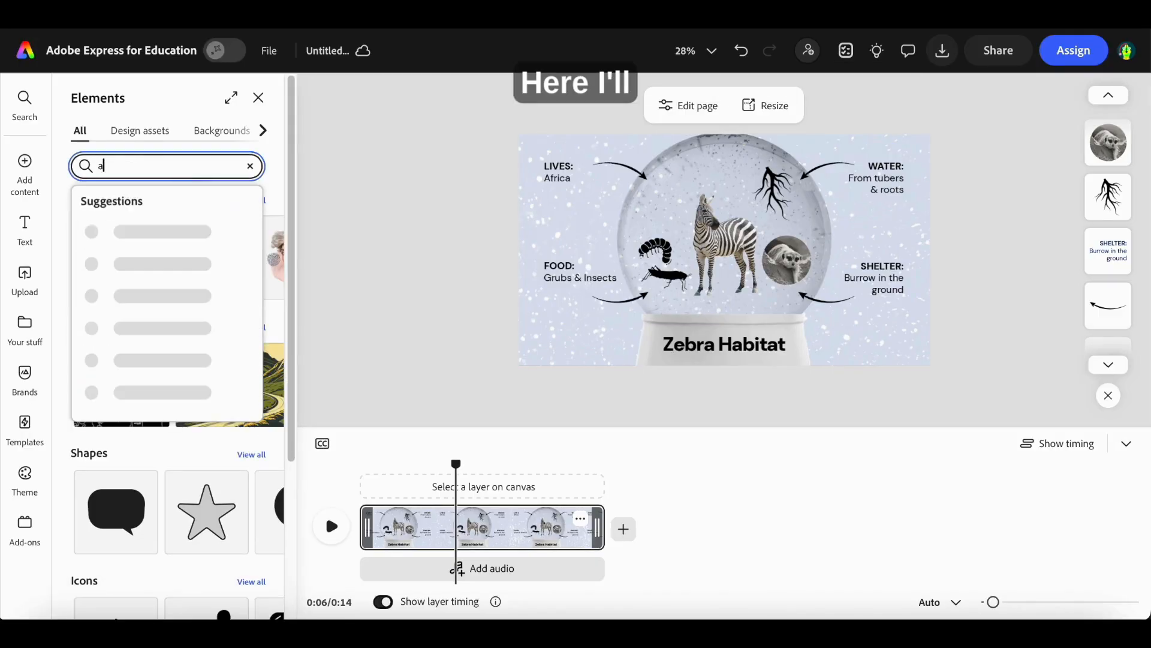
text(frica)
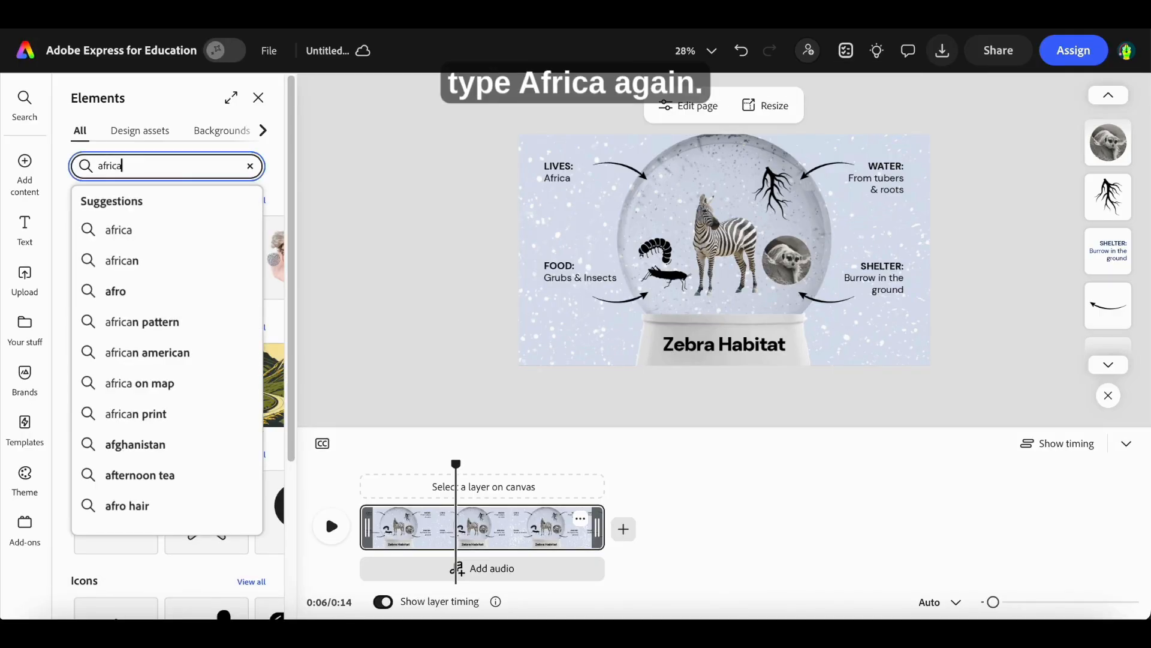
key(Return)
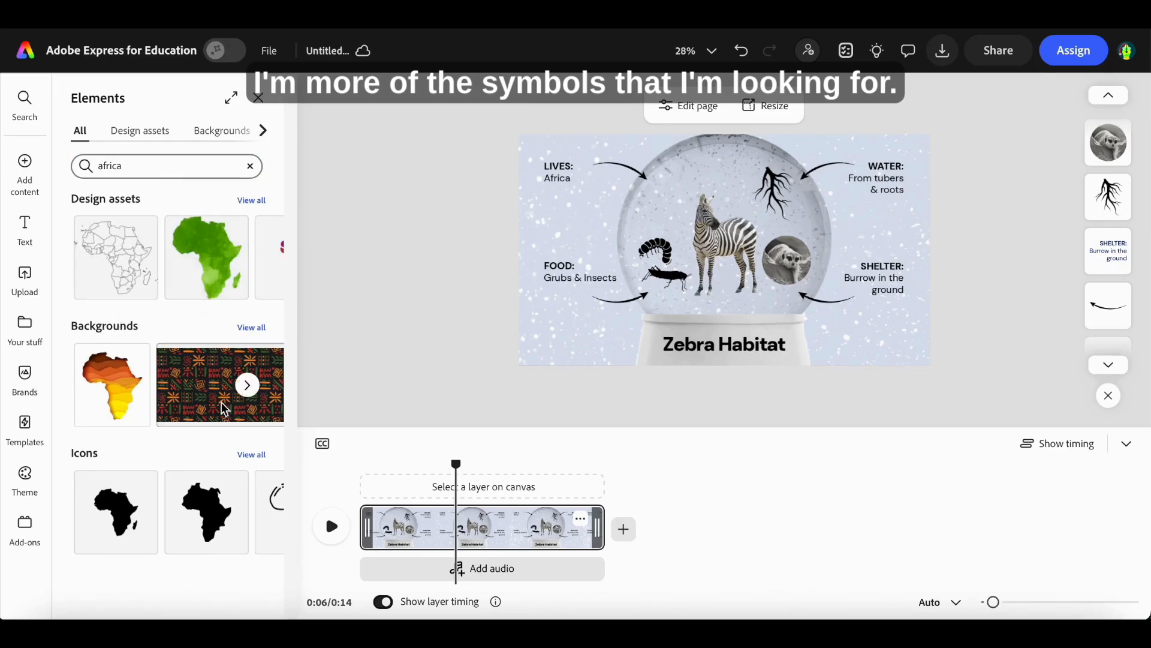
click(255, 456)
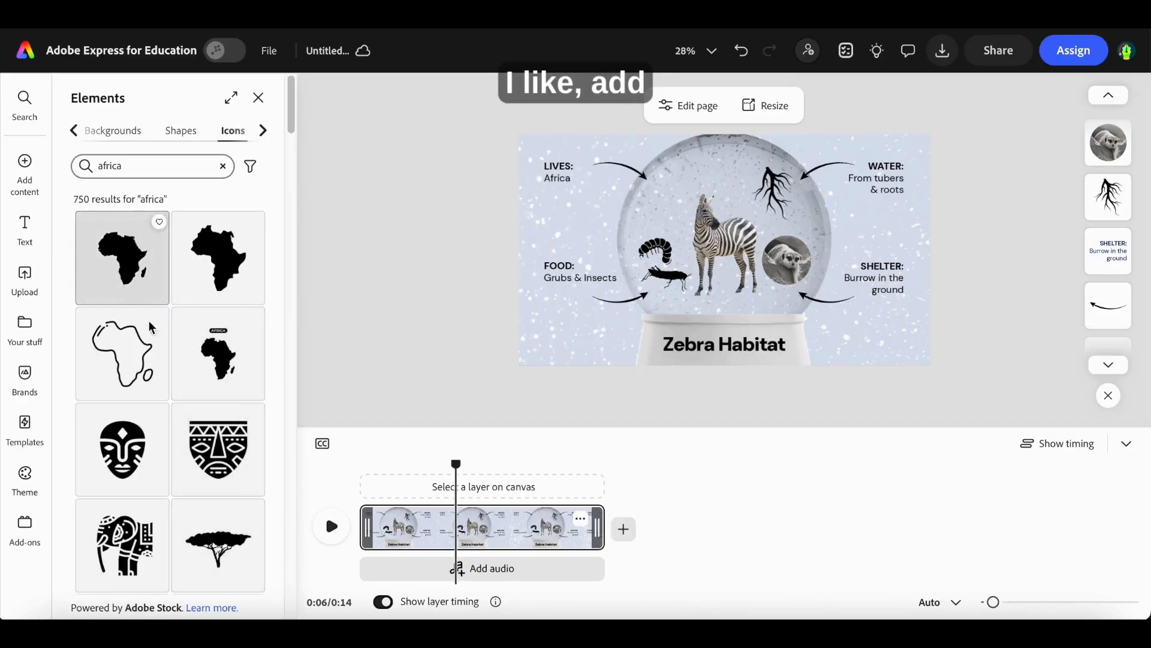
drag(246, 546, 645, 208)
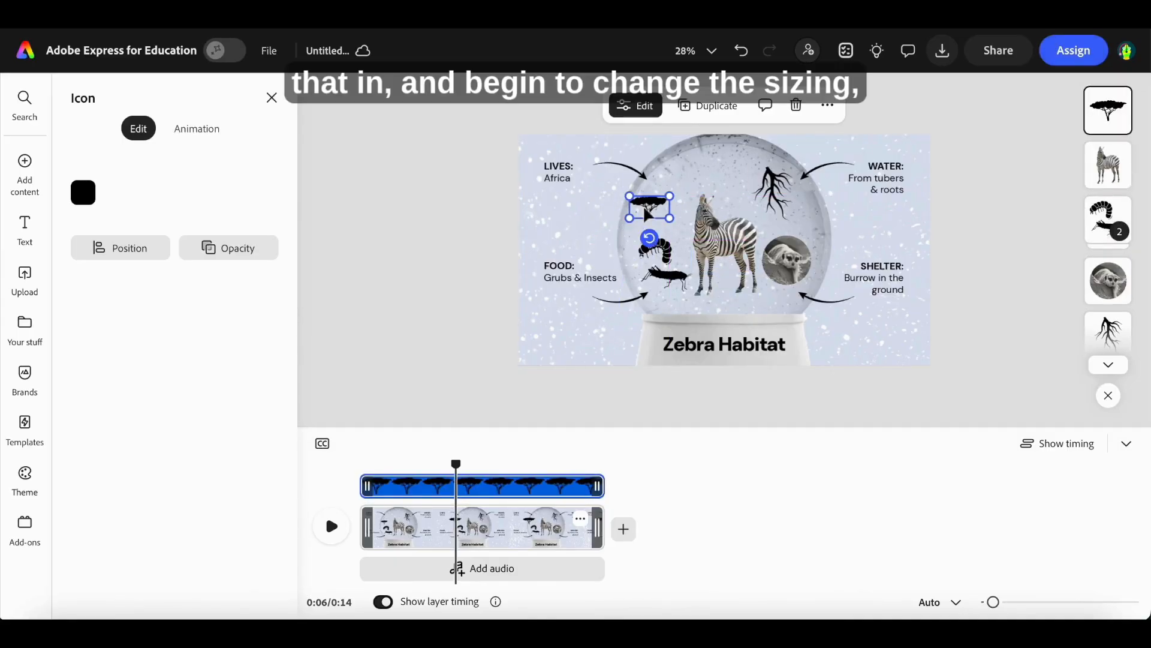
click(271, 99)
click(274, 107)
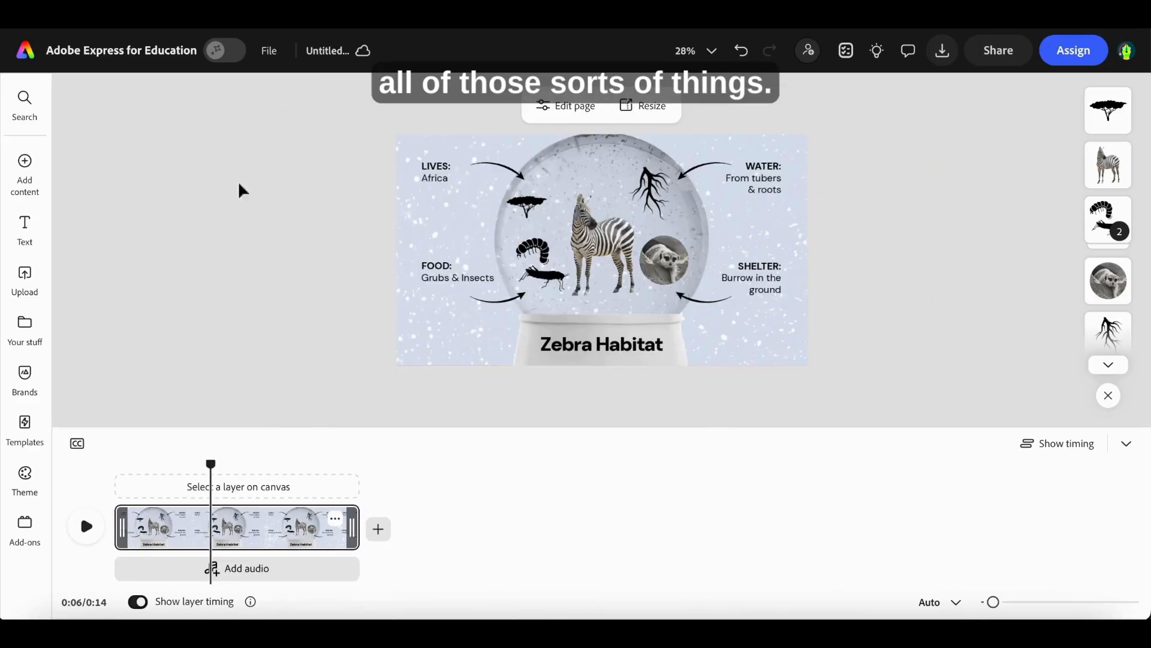
- Add the outlined Africa map icon with trees and clouds, scaled down beside the acacia tree near the LIVES arrow
mouse_move(24, 191)
click(114, 211)
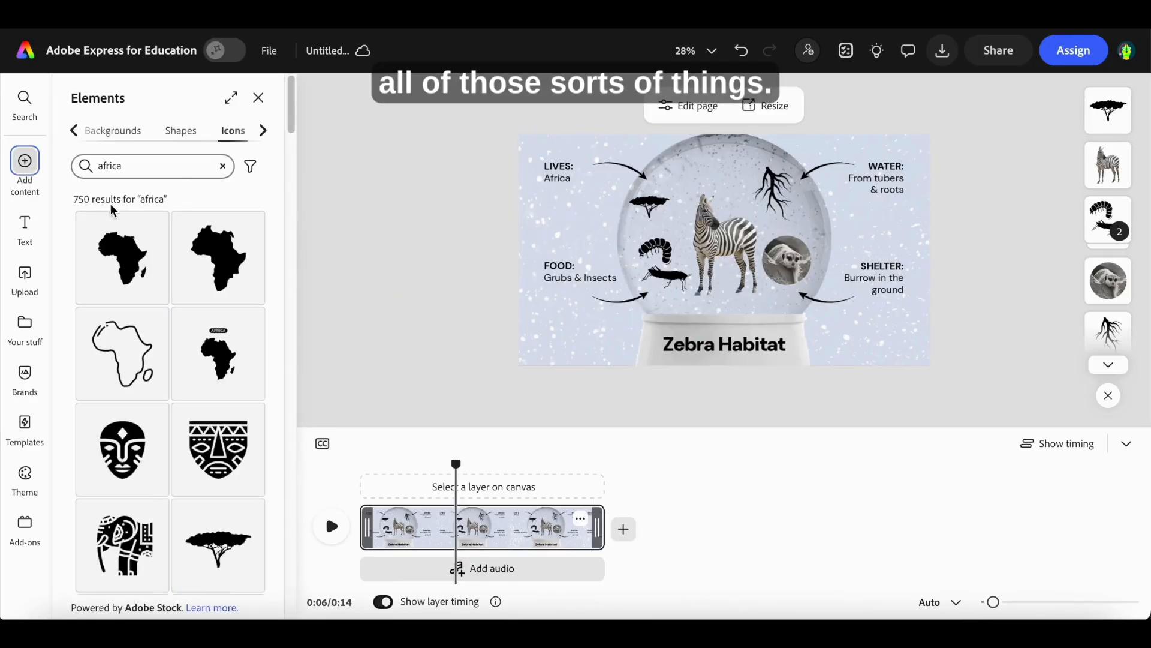
click(179, 167)
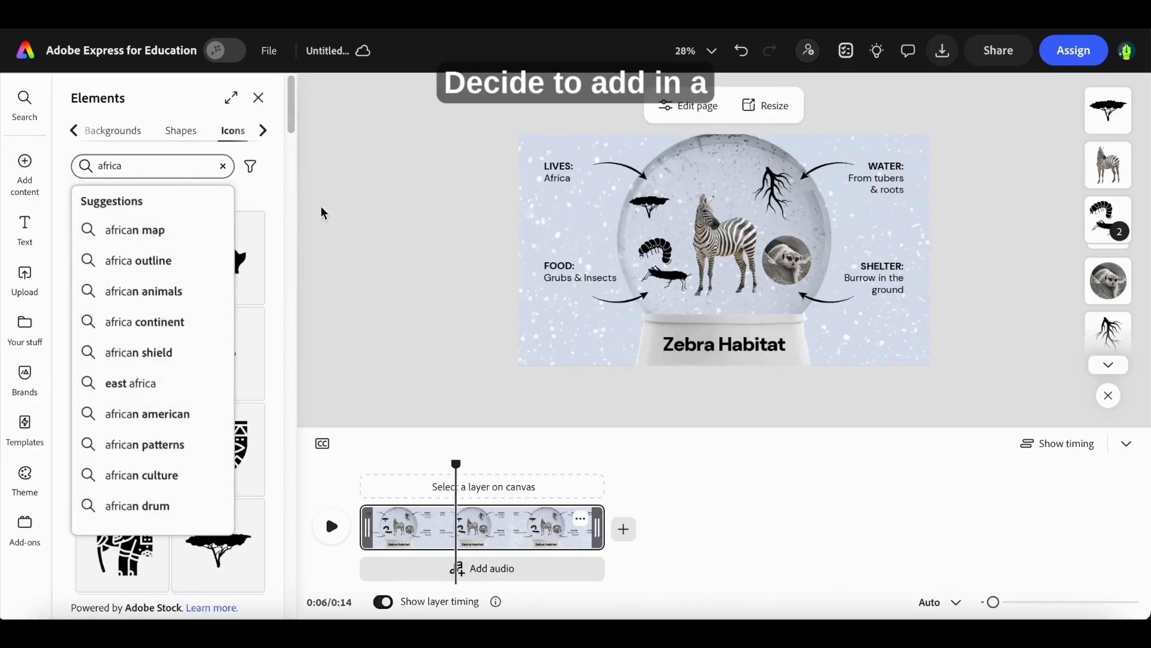
click(172, 175)
click(187, 139)
click(232, 131)
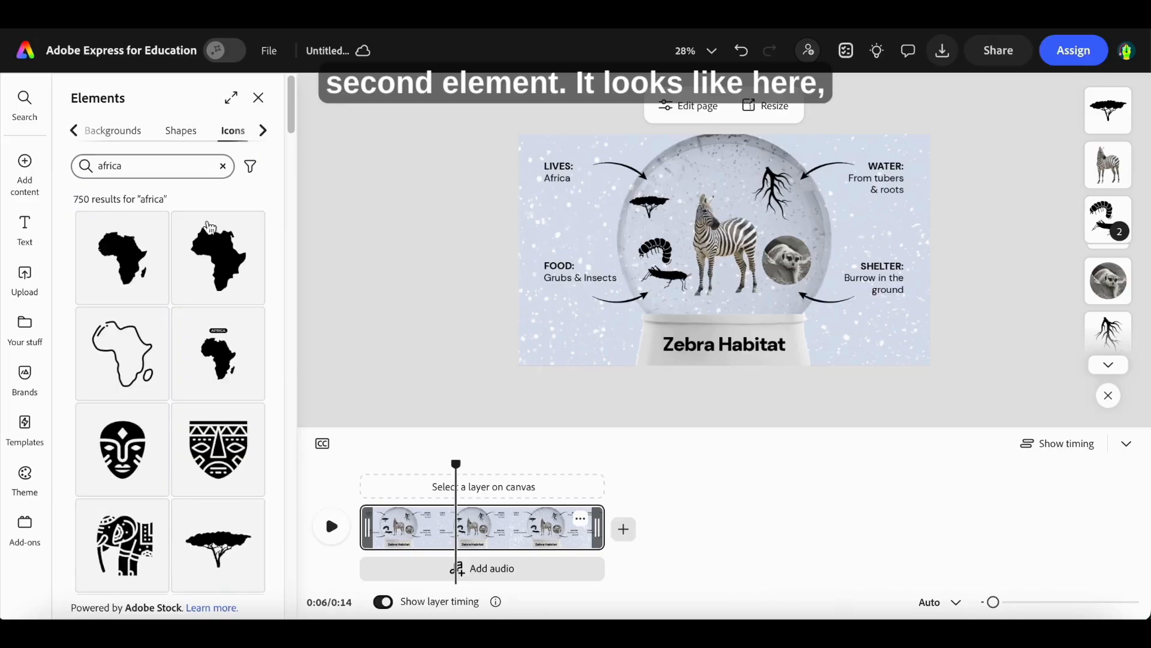
scroll(210, 329, down, 5)
scroll(210, 330, down, 5)
scroll(209, 330, up, 3)
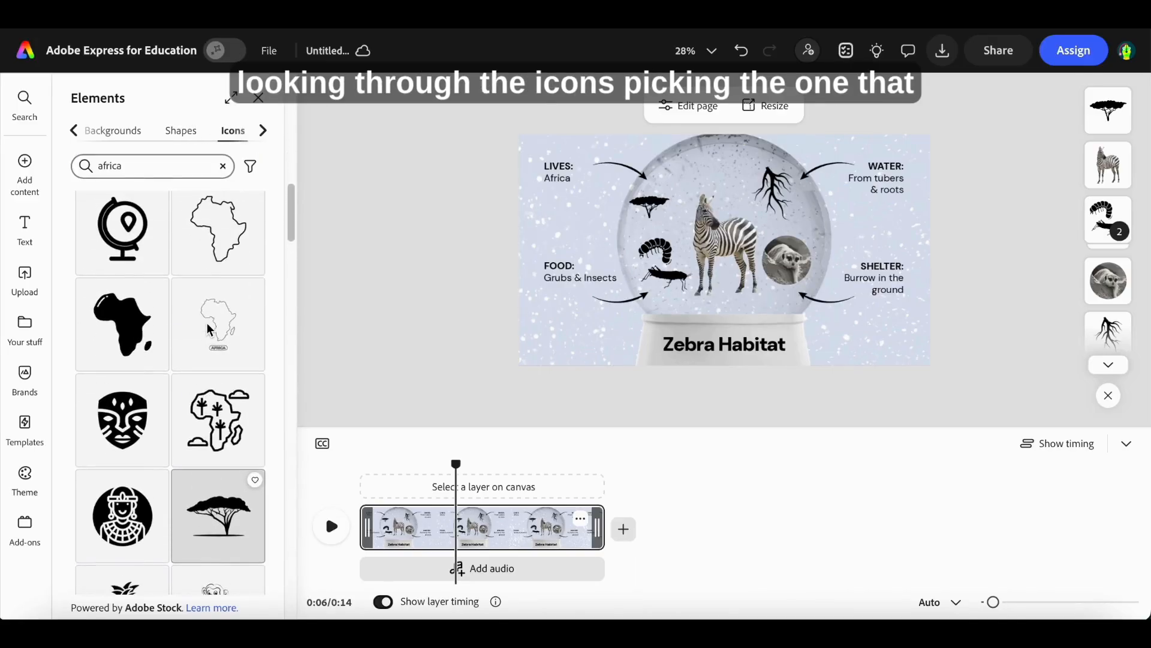
click(238, 410)
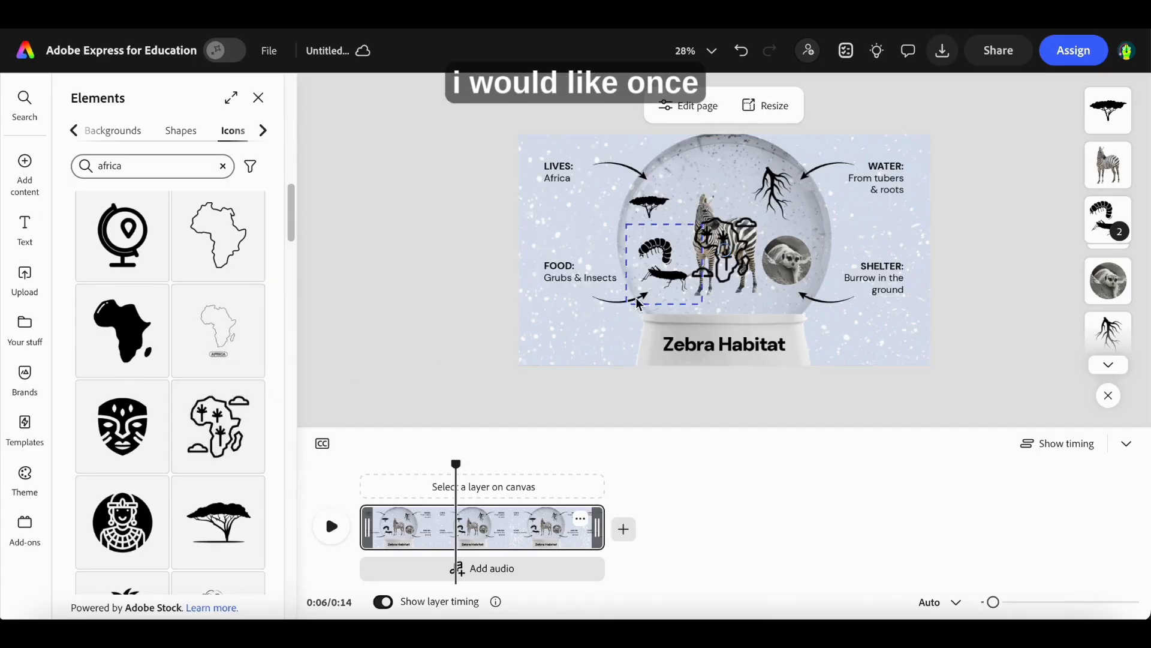
drag(719, 249, 684, 186)
click(959, 226)
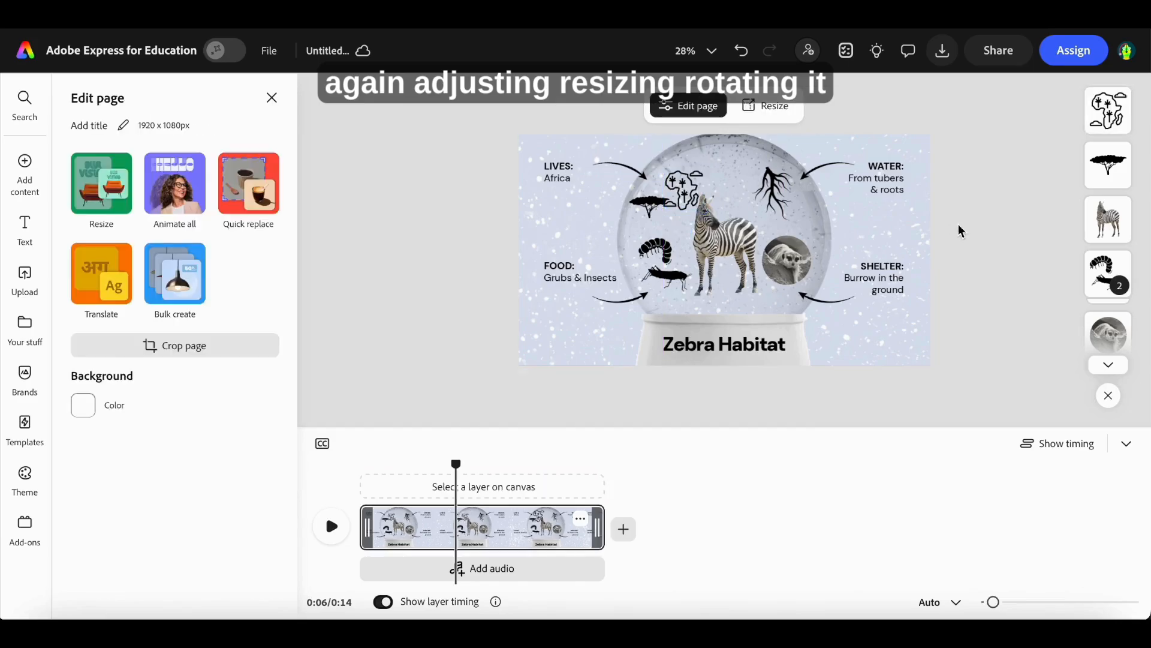
- Change the text under FOOD to "Grass" and delete the grub and insect icons from the globe
double_click(548, 279)
text(Grass)
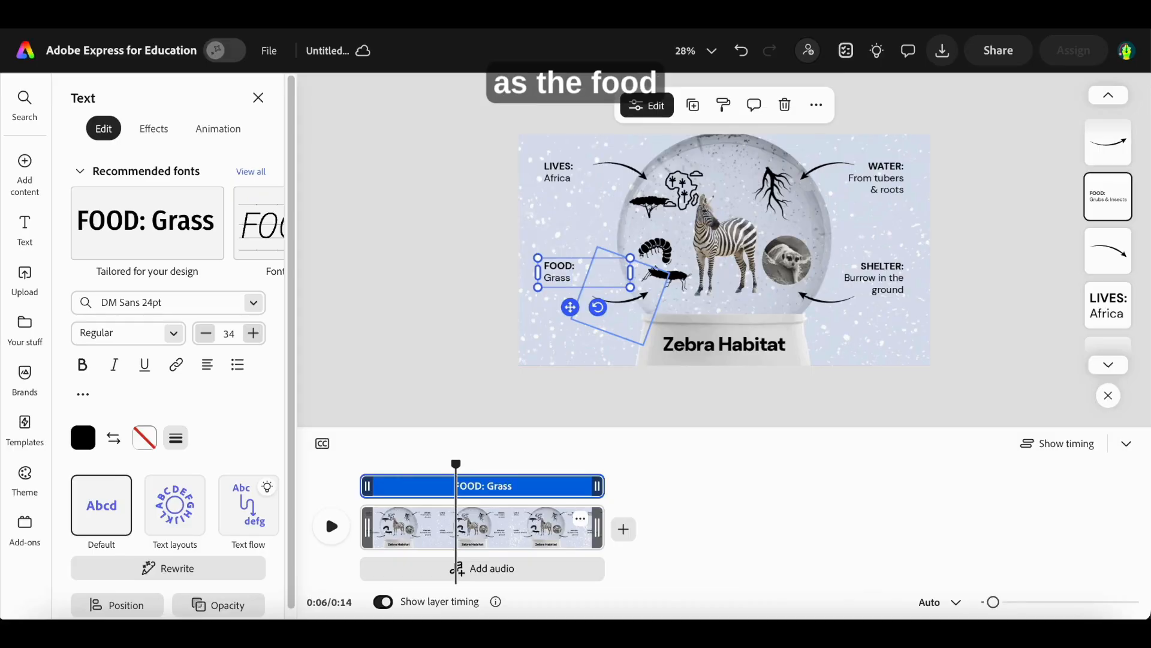
click(655, 251)
key(Delete)
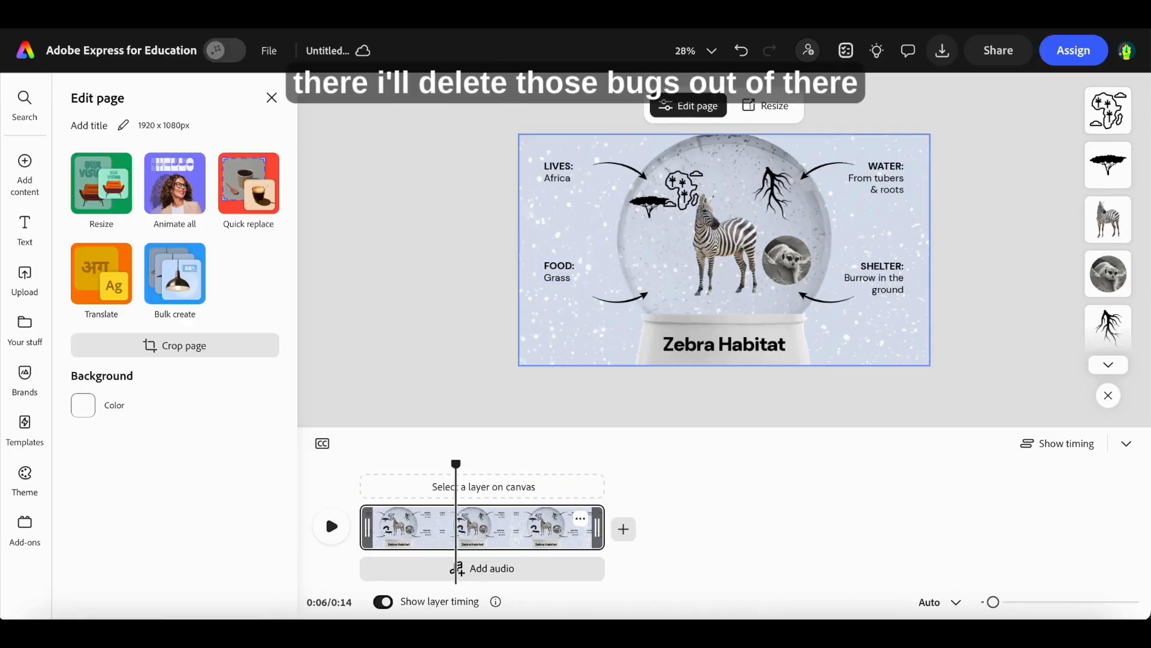
- Move the FOOD and LIVES labels closer to their arrows
click(580, 272)
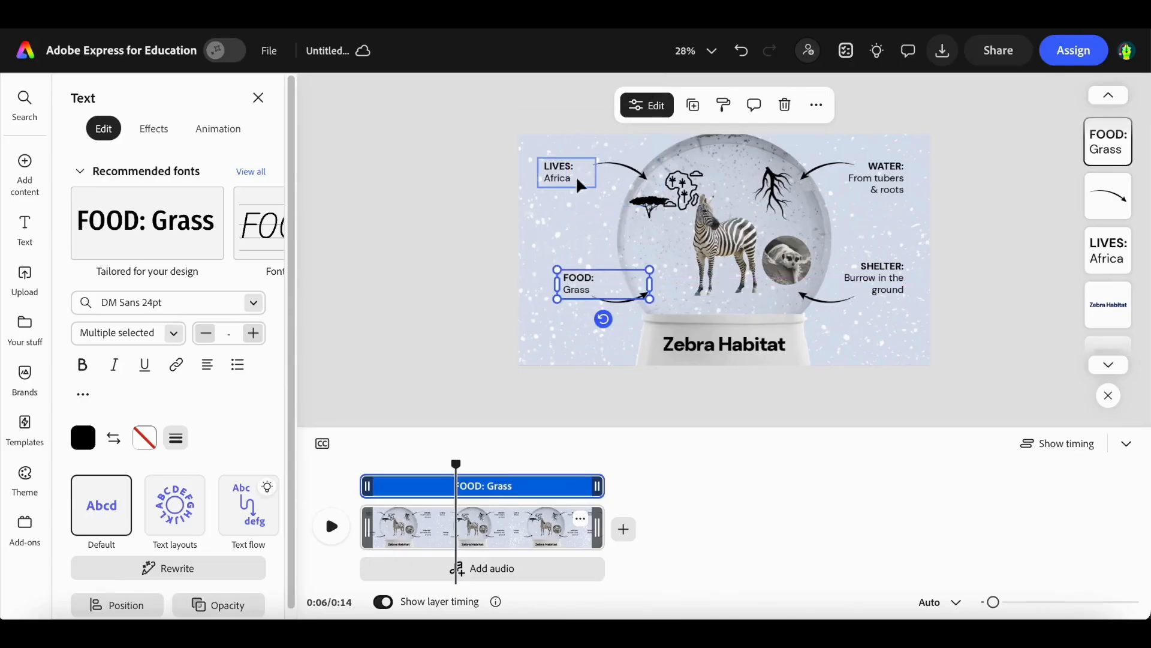
drag(580, 185, 592, 178)
click(453, 392)
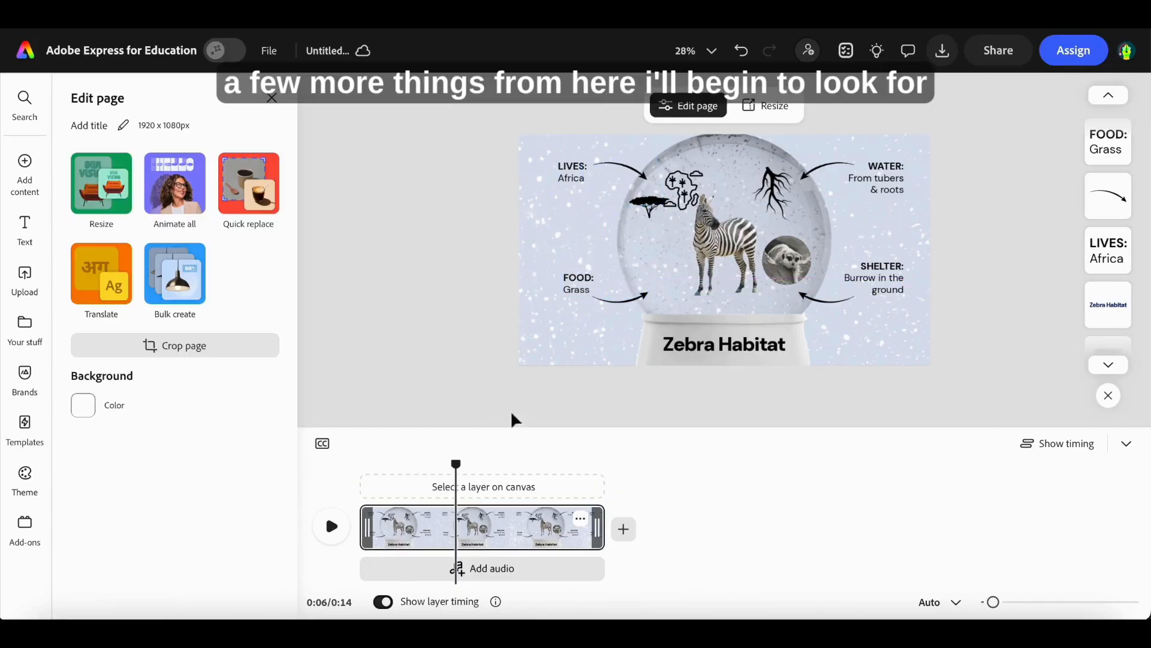
- Add the first icon from a "grass" search inside the globe above the FOOD arrow, and fill it with green
click(25, 168)
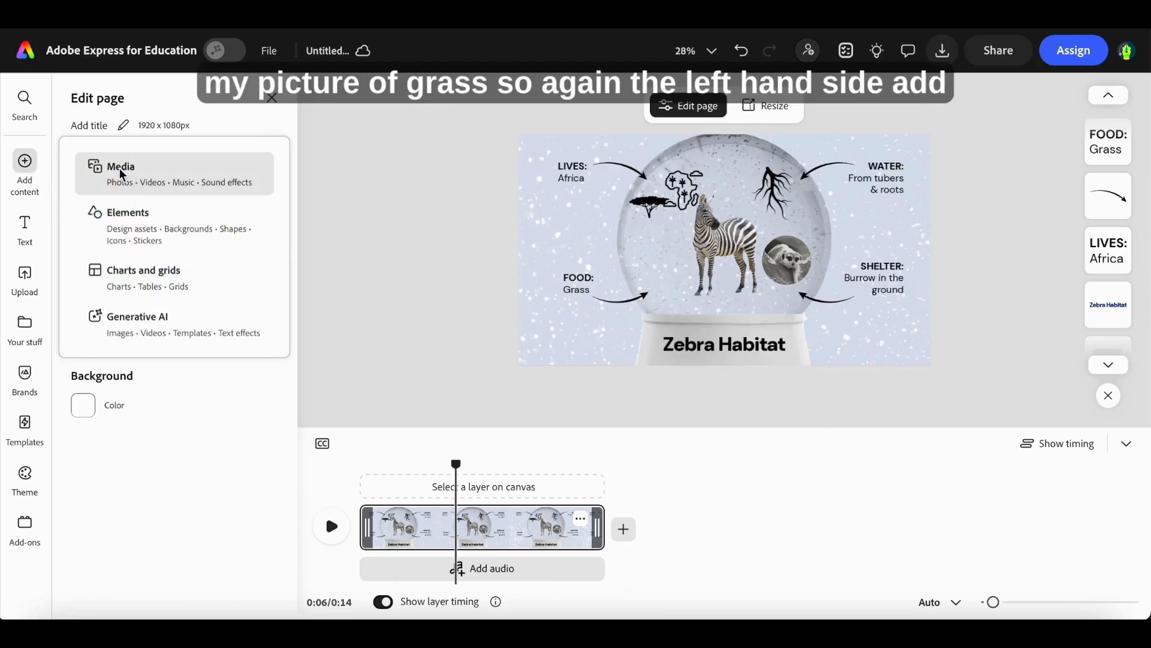
click(147, 233)
click(180, 168)
double_click(174, 168)
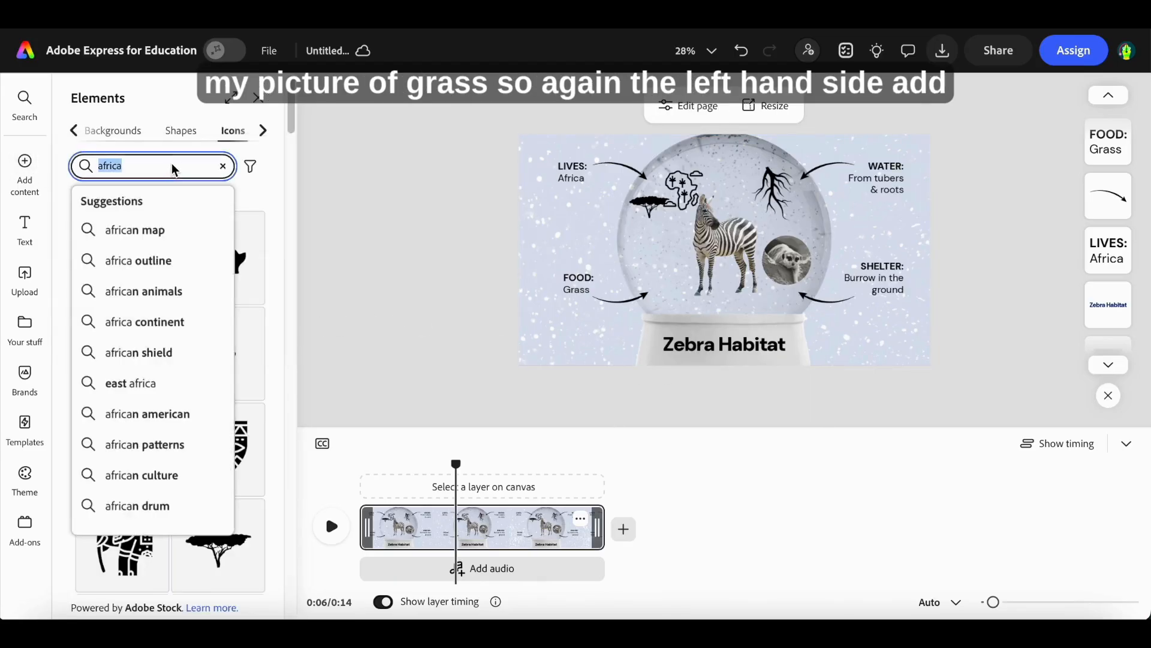
text(grass)
key(Return)
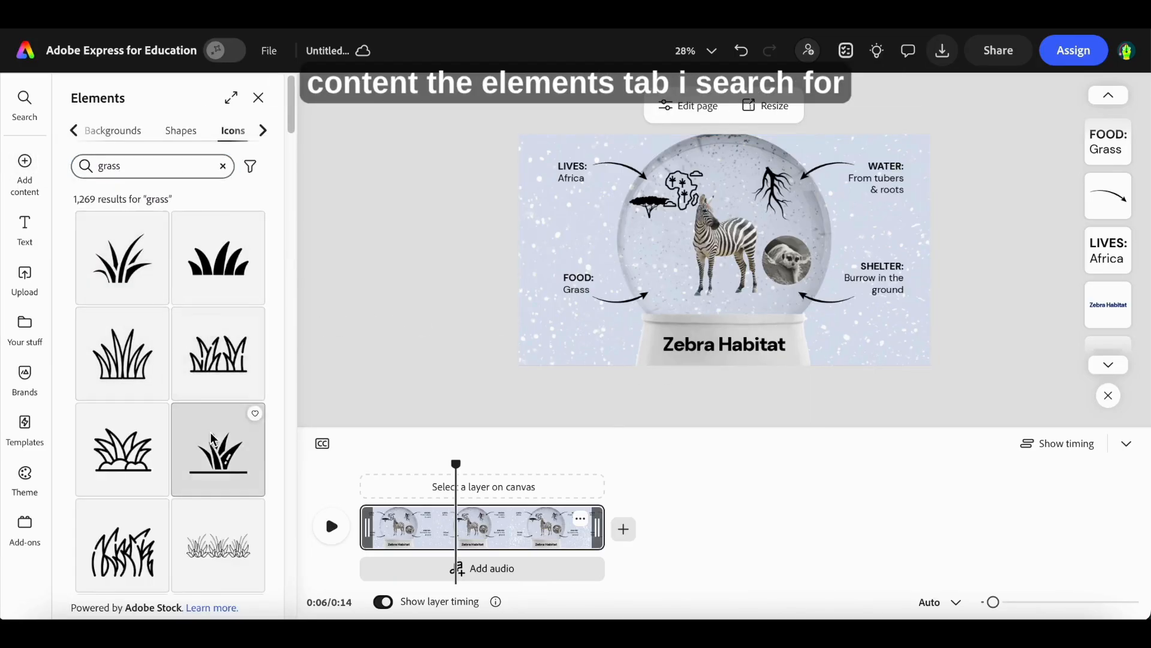
click(122, 257)
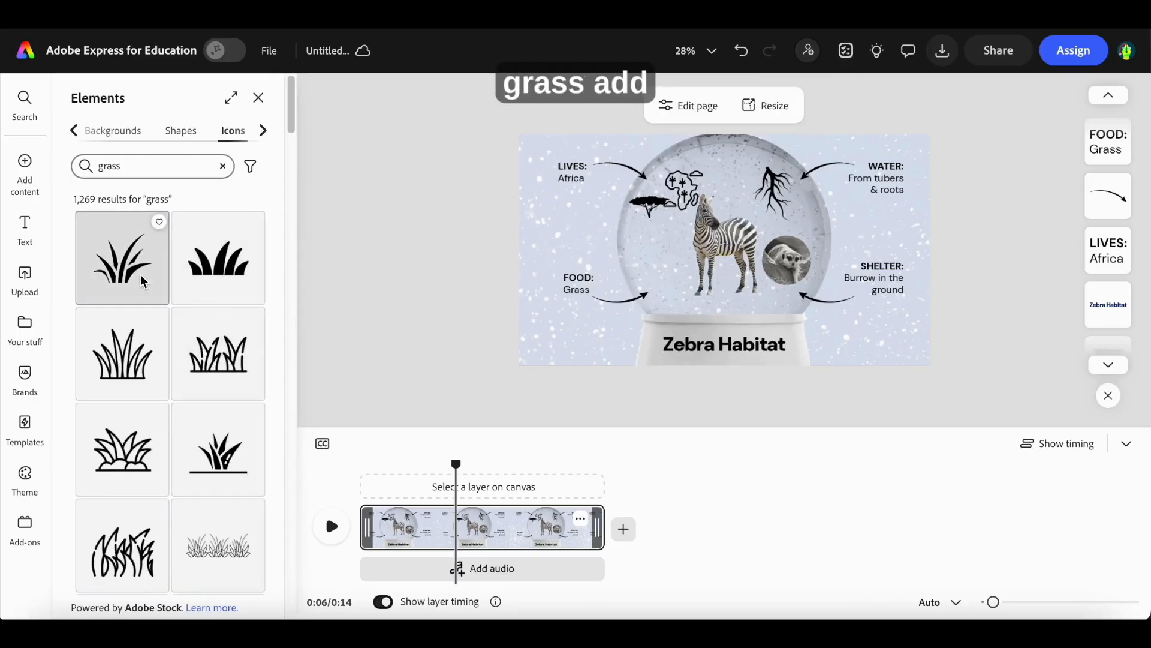
drag(726, 258, 656, 249)
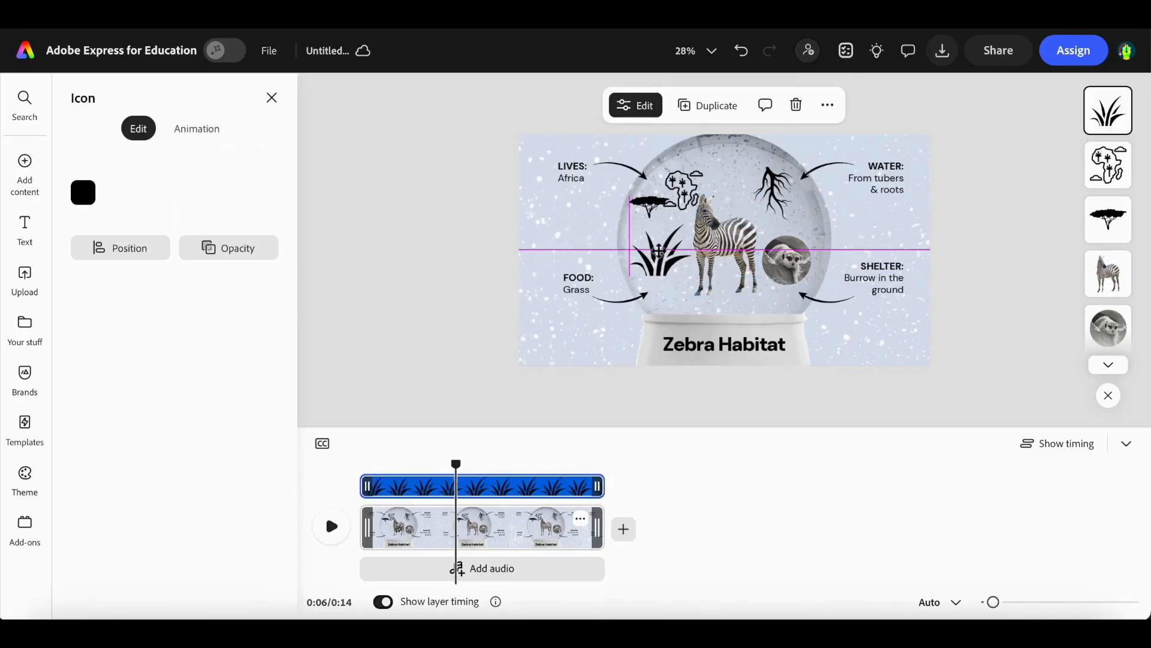
click(83, 192)
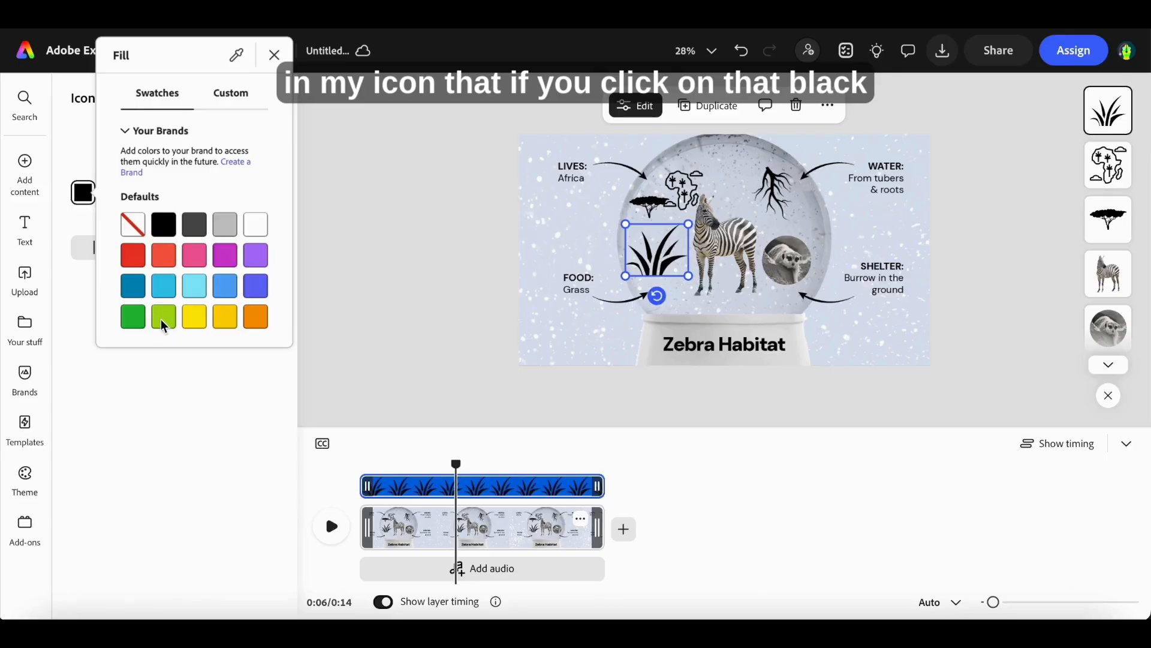
click(134, 323)
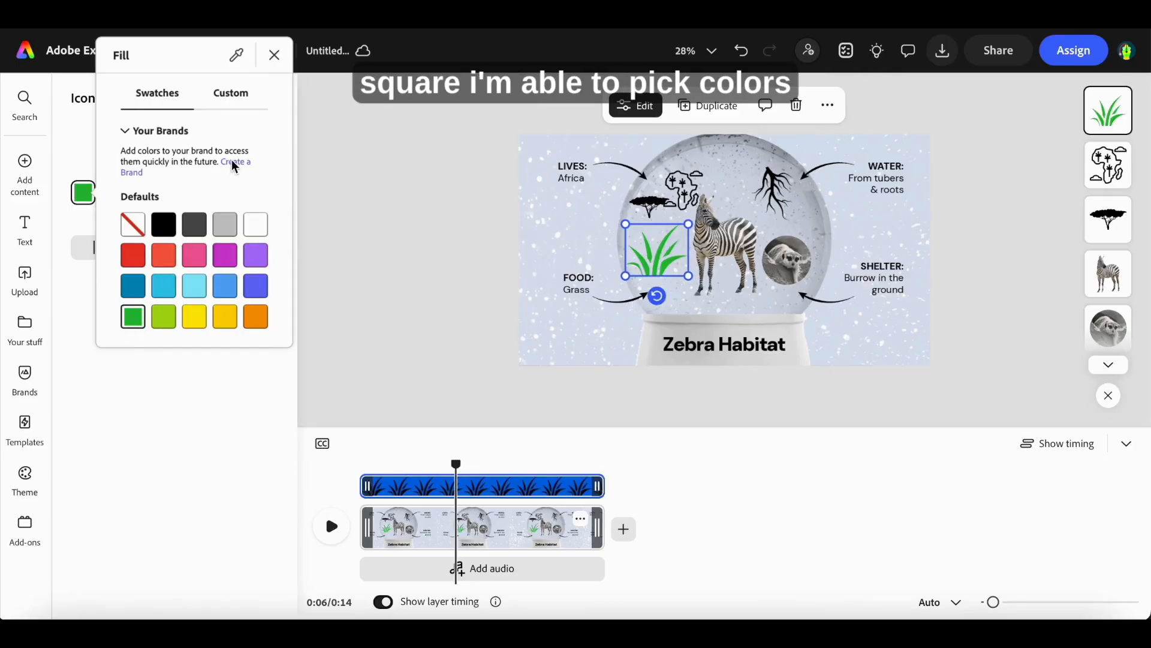
- Recolor the grass icon with a custom dark green fill, #1D5423, and scale it down above the FOOD arrow
click(229, 106)
drag(232, 179, 219, 228)
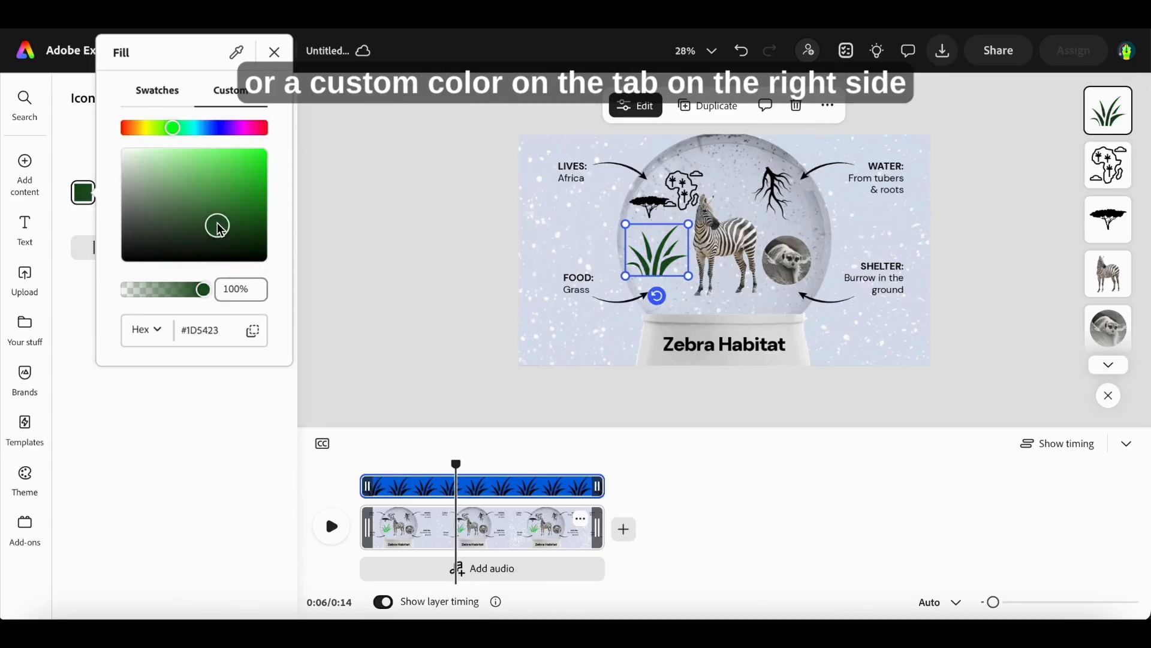
click(445, 298)
drag(625, 224, 662, 273)
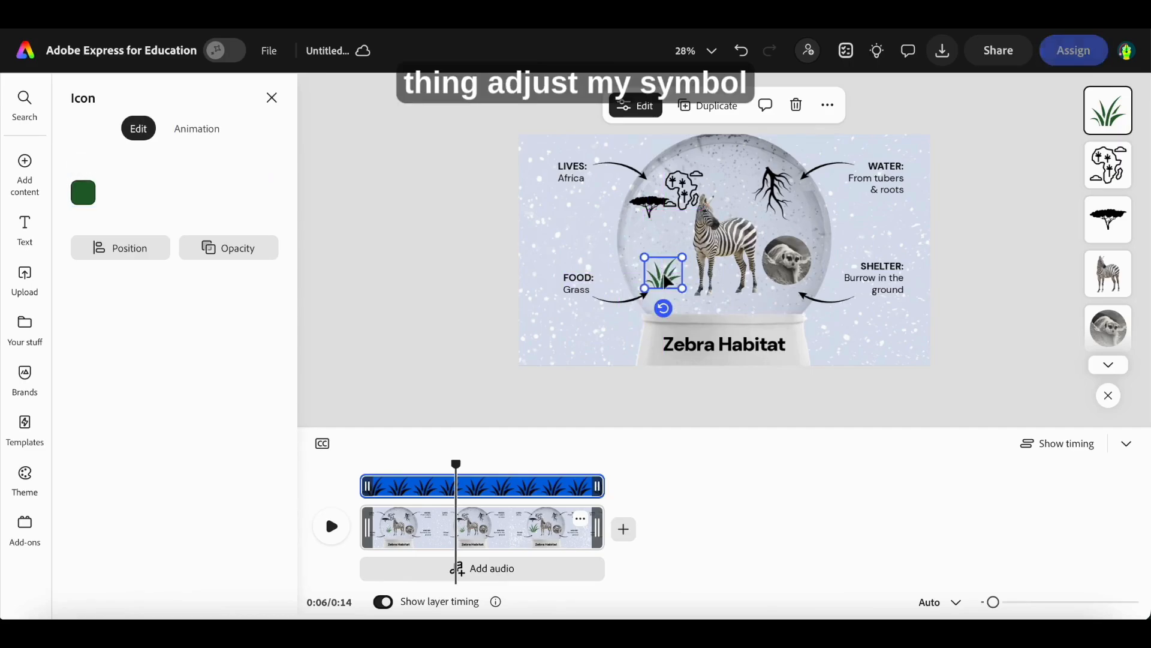
click(375, 280)
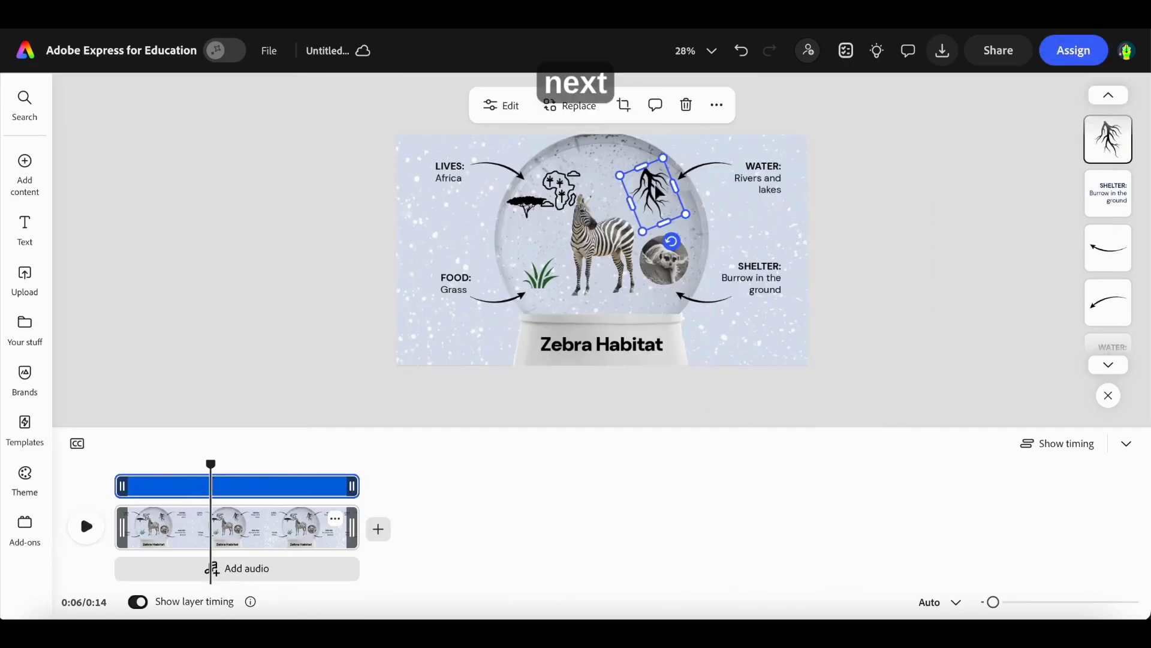
- Search the icons for "river" and add the square icon of a winding river to the canvas
mouse_move(29, 180)
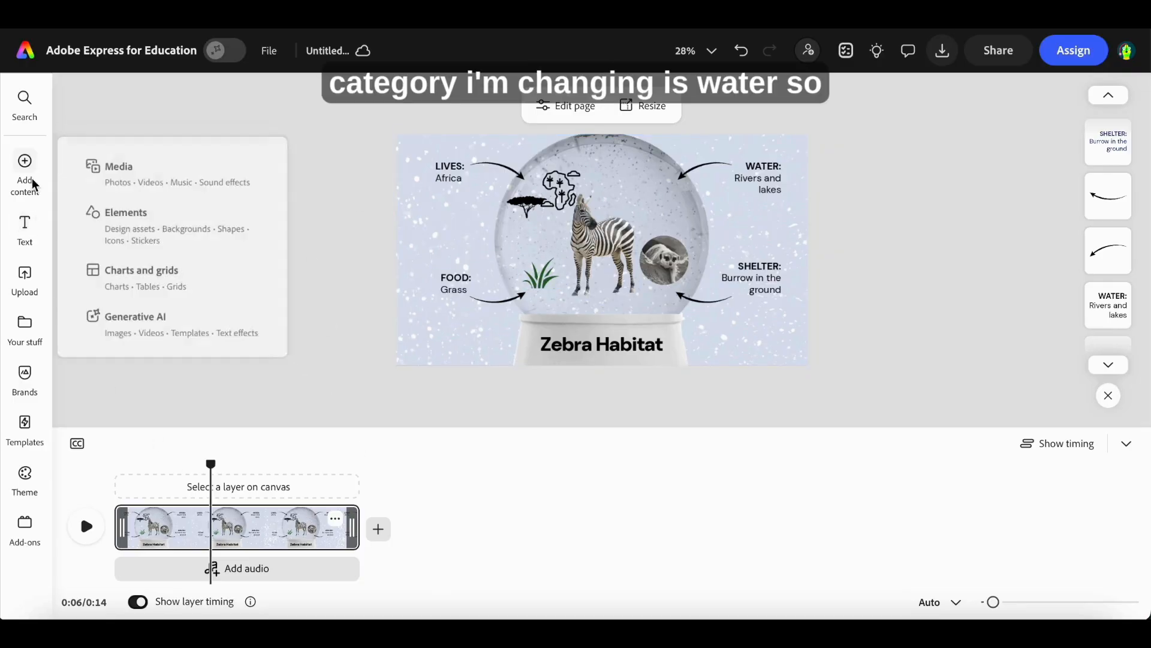
click(126, 219)
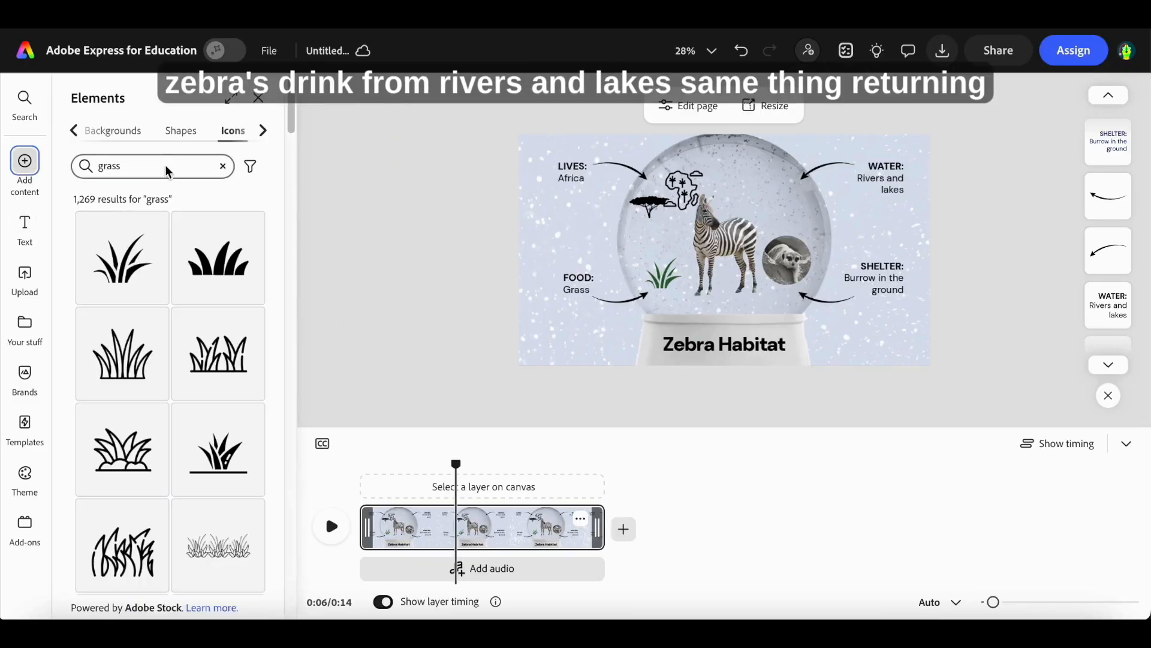
click(84, 162)
double_click(114, 166)
text(riv)
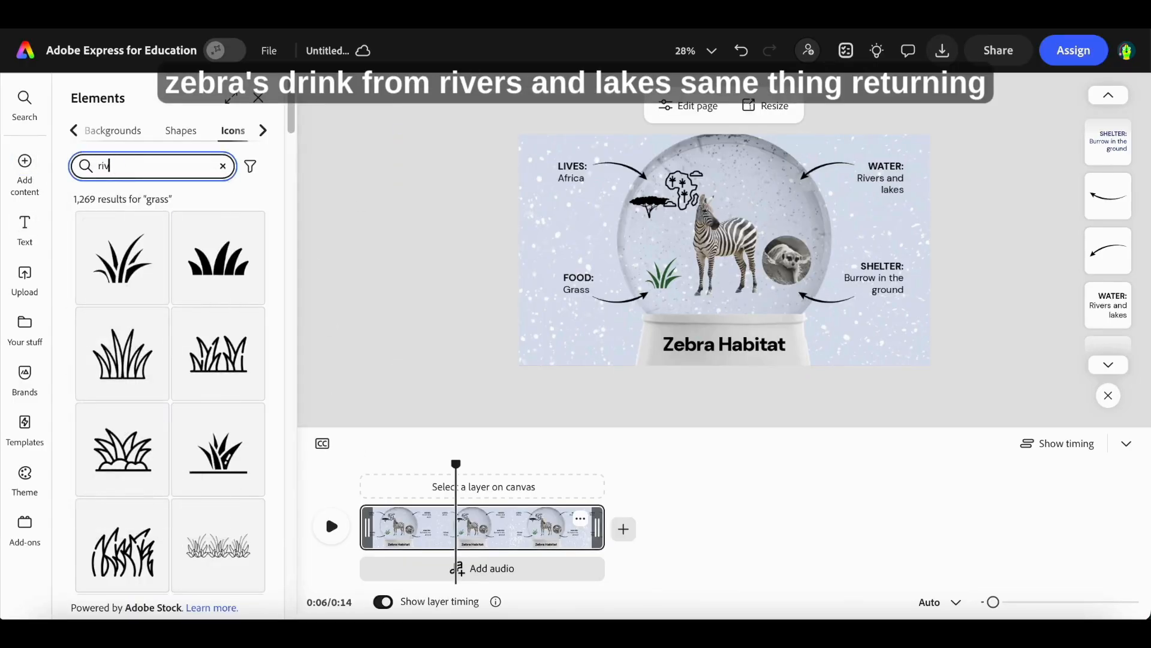
text(er)
key(Return)
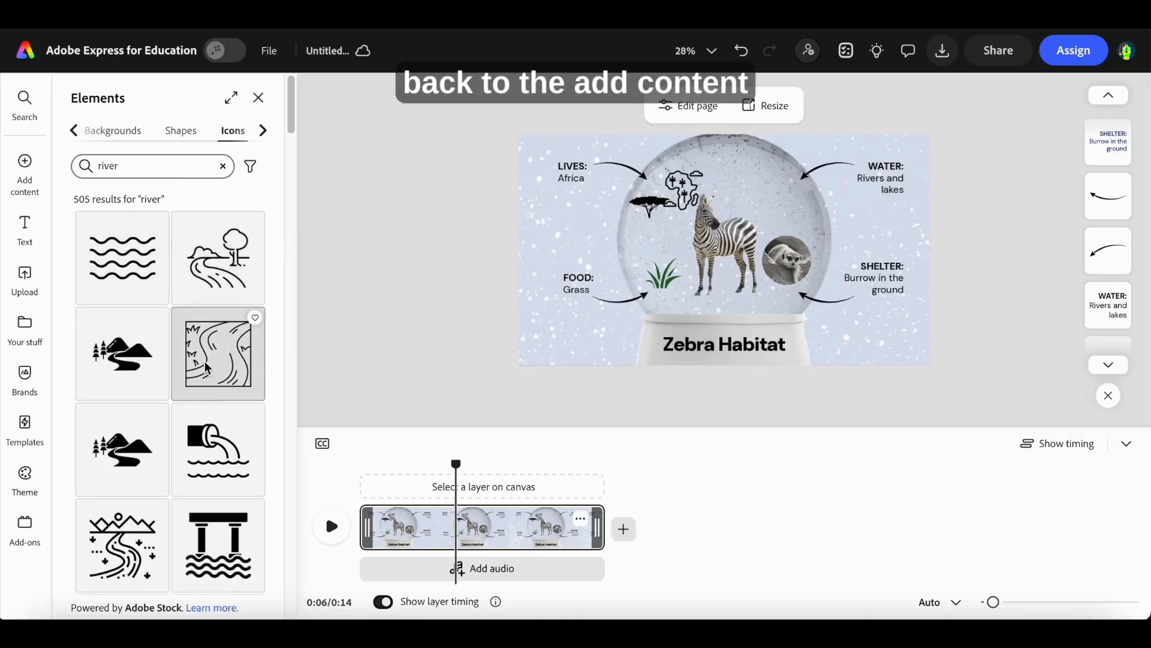
click(223, 363)
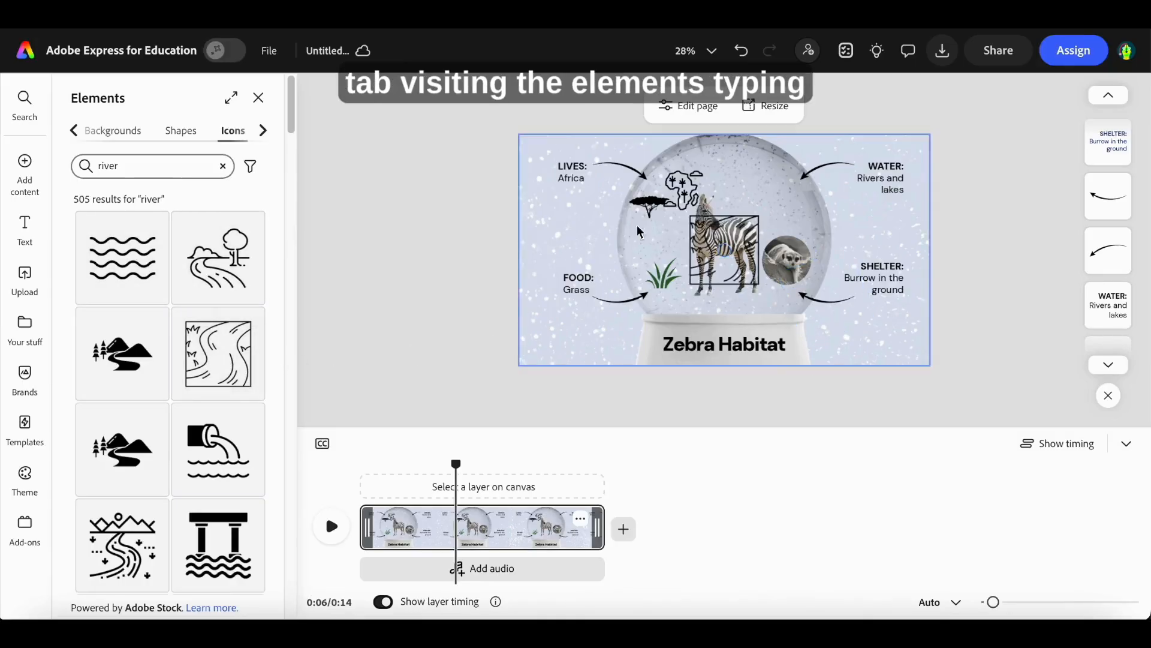
- Fill the river icon with a custom dark blue color
click(724, 223)
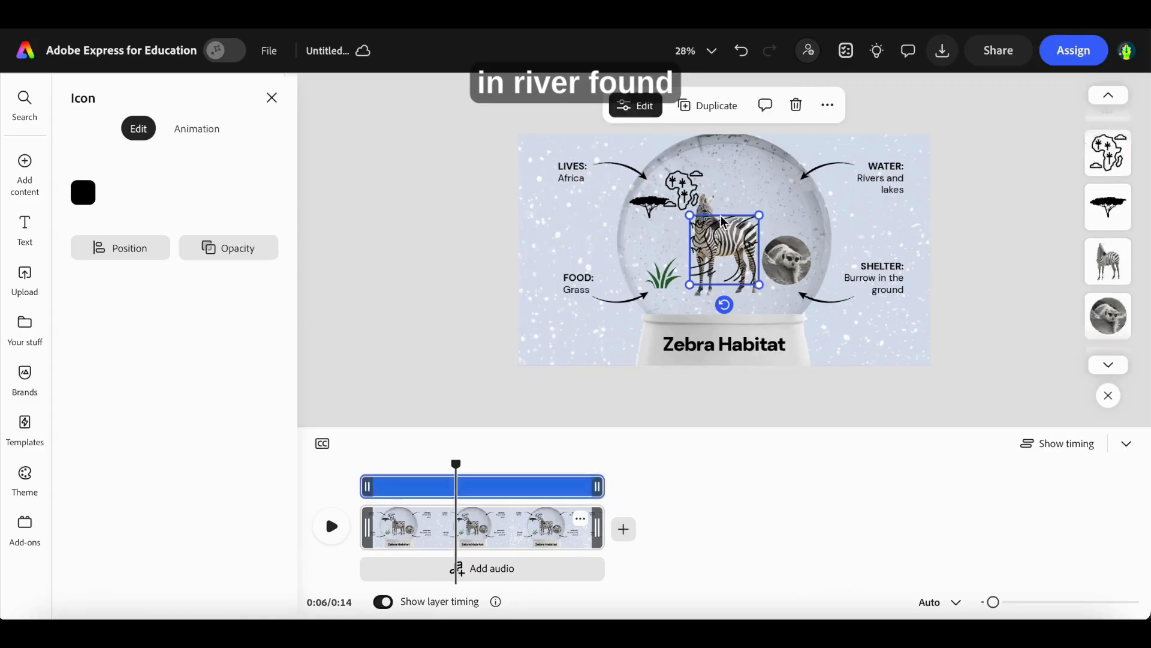
click(75, 198)
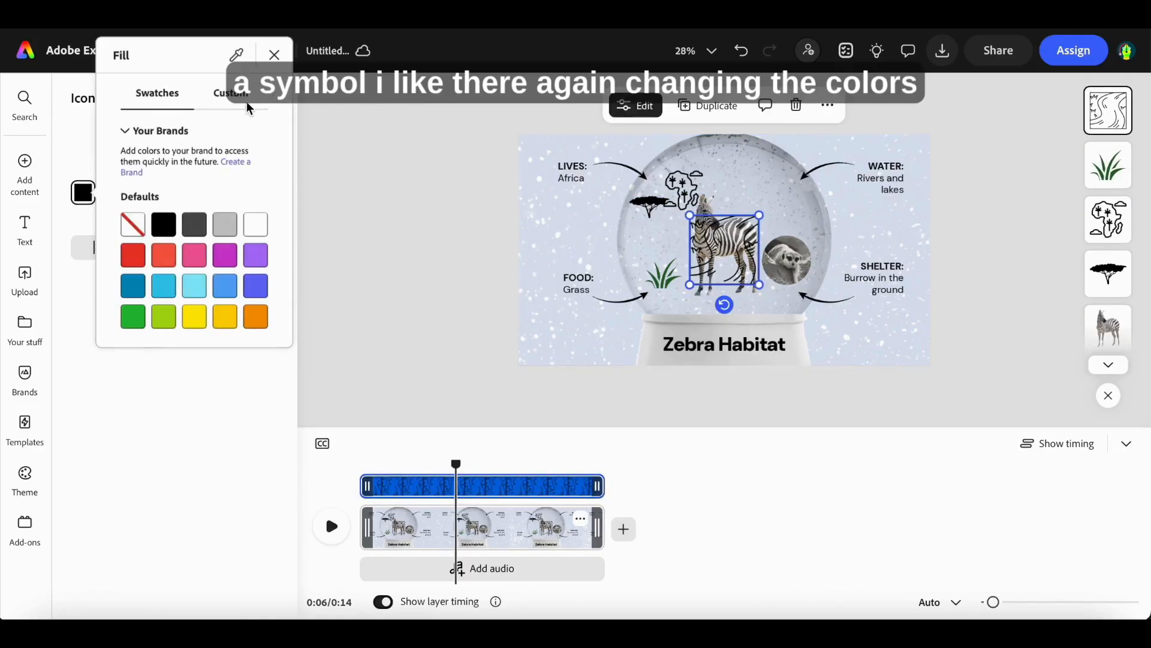
click(248, 105)
click(203, 128)
click(222, 226)
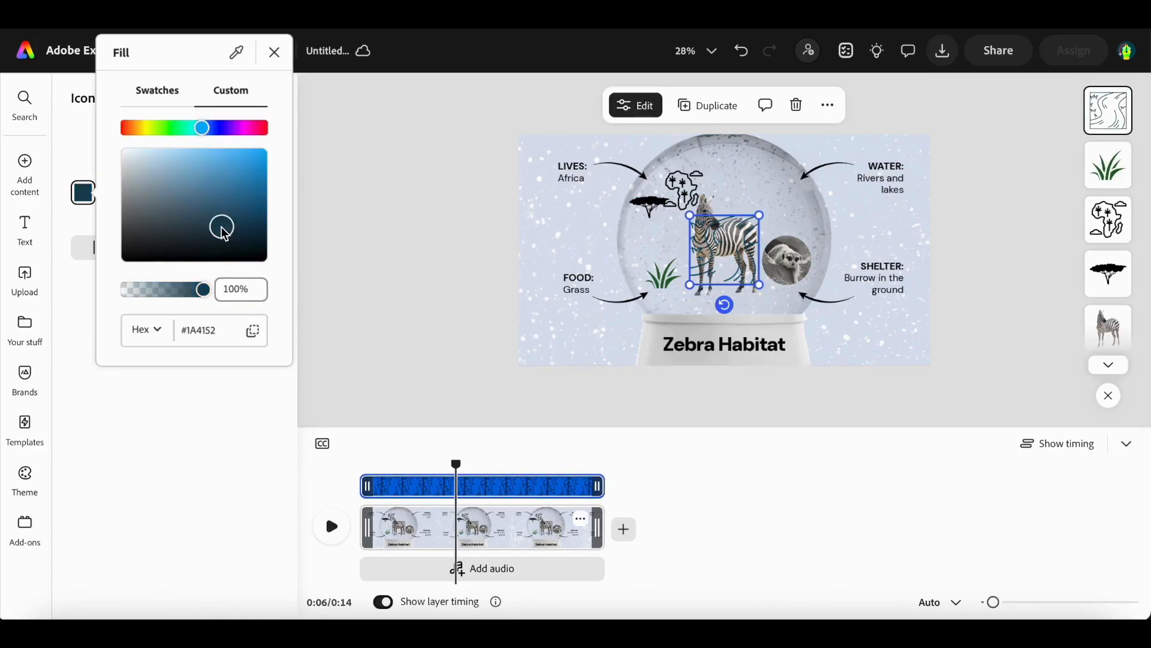
drag(220, 224, 233, 244)
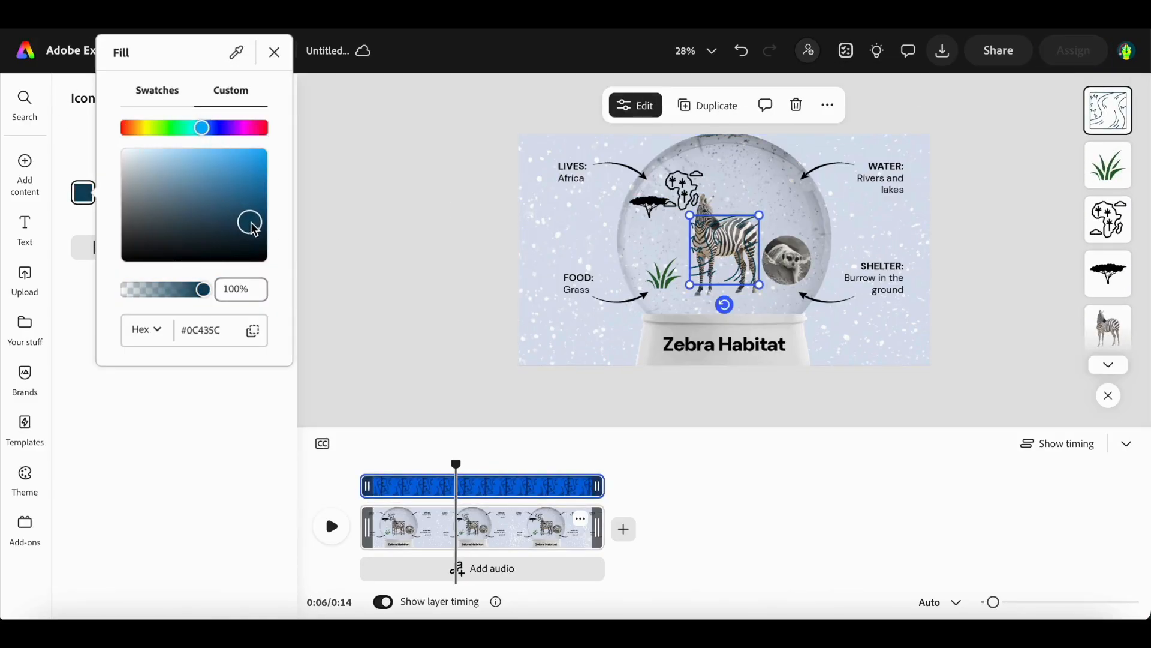
- Scale the river icon down and place it inside the globe beside the WATER arrow
click(718, 238)
drag(759, 284, 778, 204)
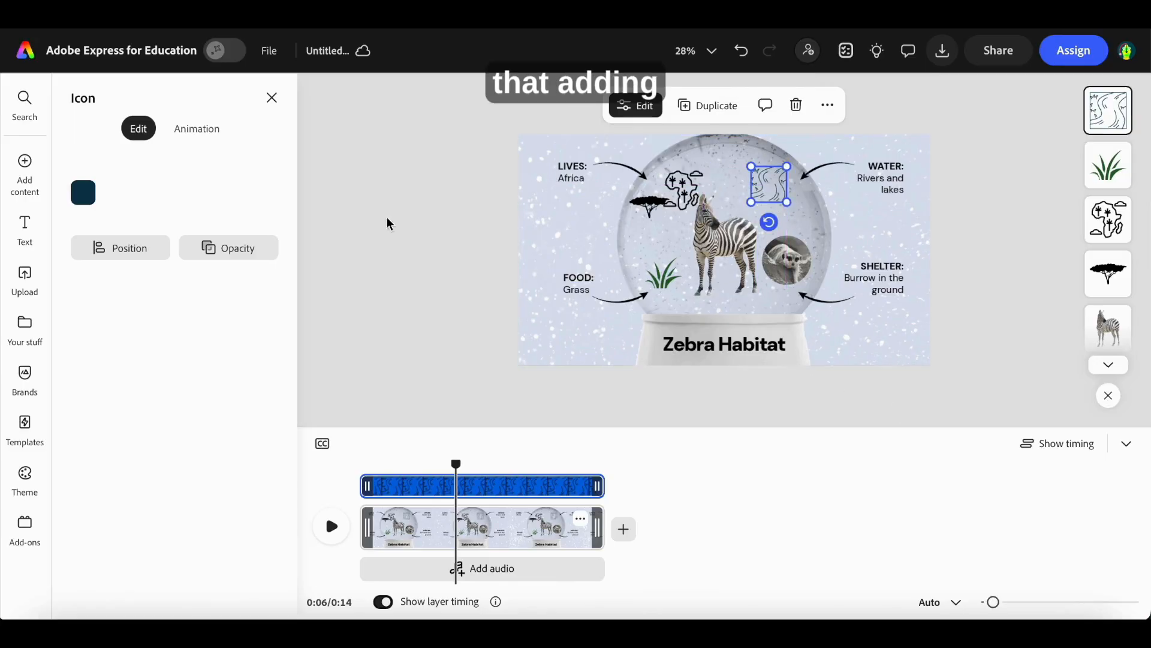
click(273, 98)
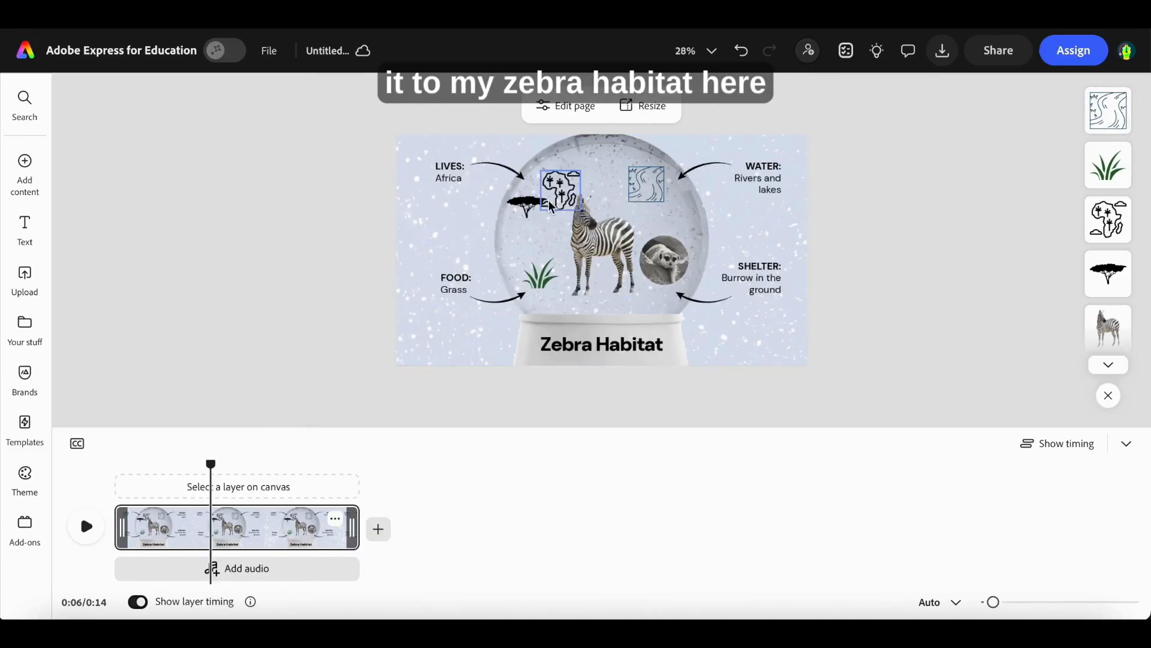
- Remove the acacia tree and place the enlarged Africa map icon in its spot below the LIVES arrow
mouse_move(564, 200)
mouse_down()
mouse_move(545, 223)
mouse_move(569, 184)
mouse_up()
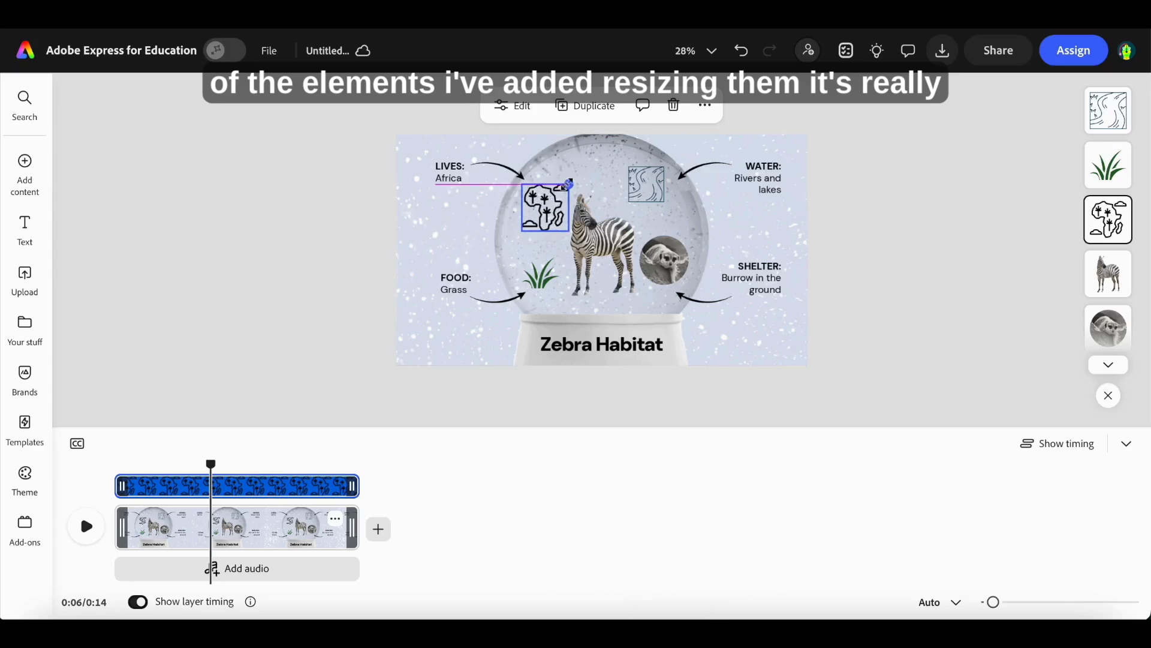
click(536, 205)
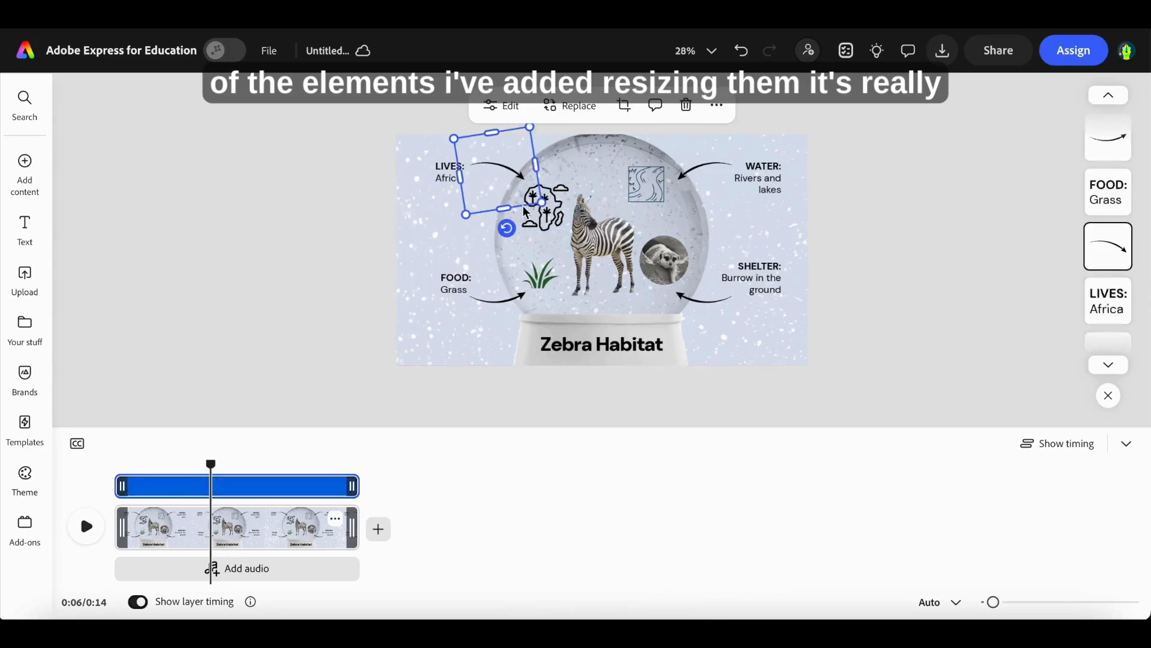
click(543, 212)
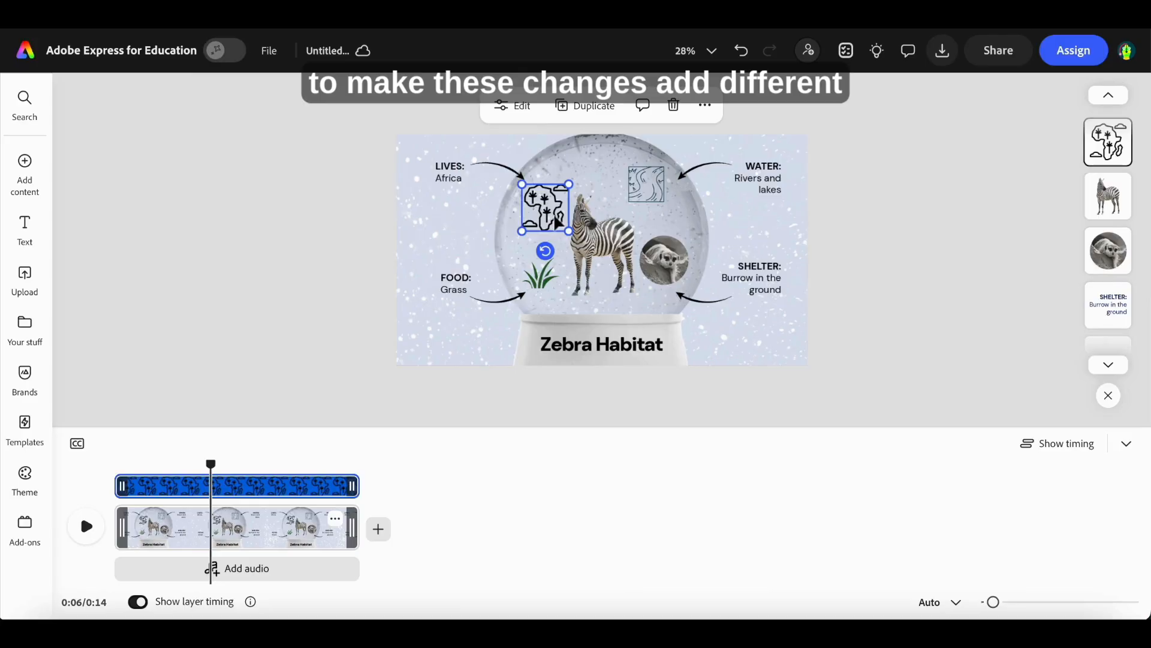
- Play back the scene from near its start for a few seconds and pause it
mouse_move(25, 236)
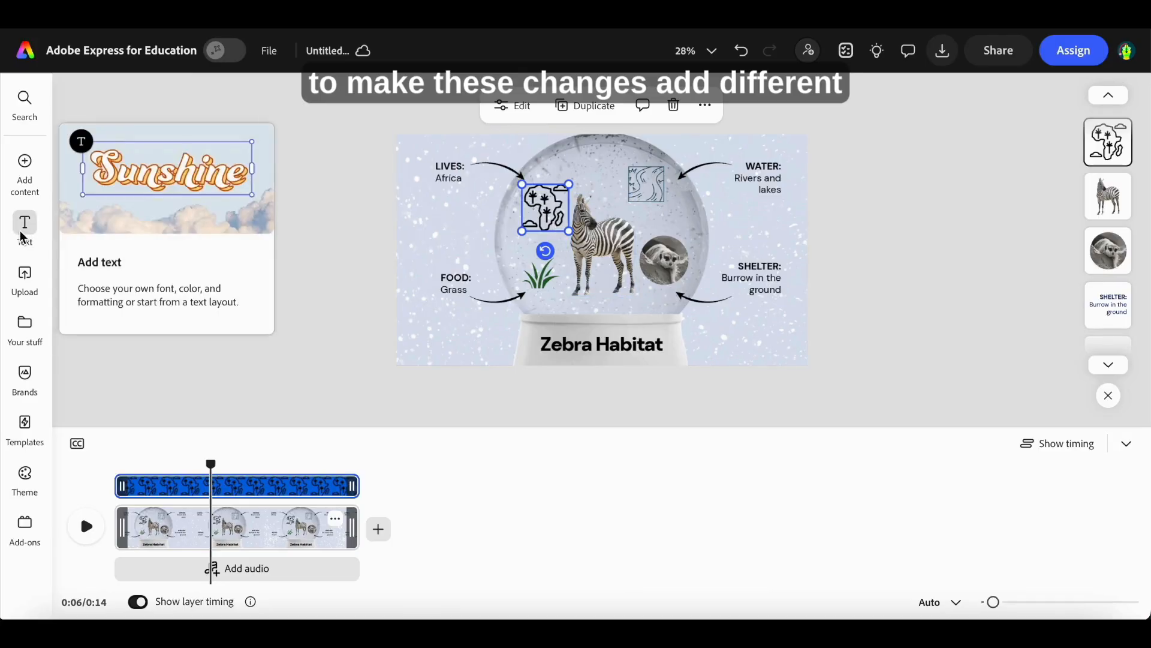
click(143, 465)
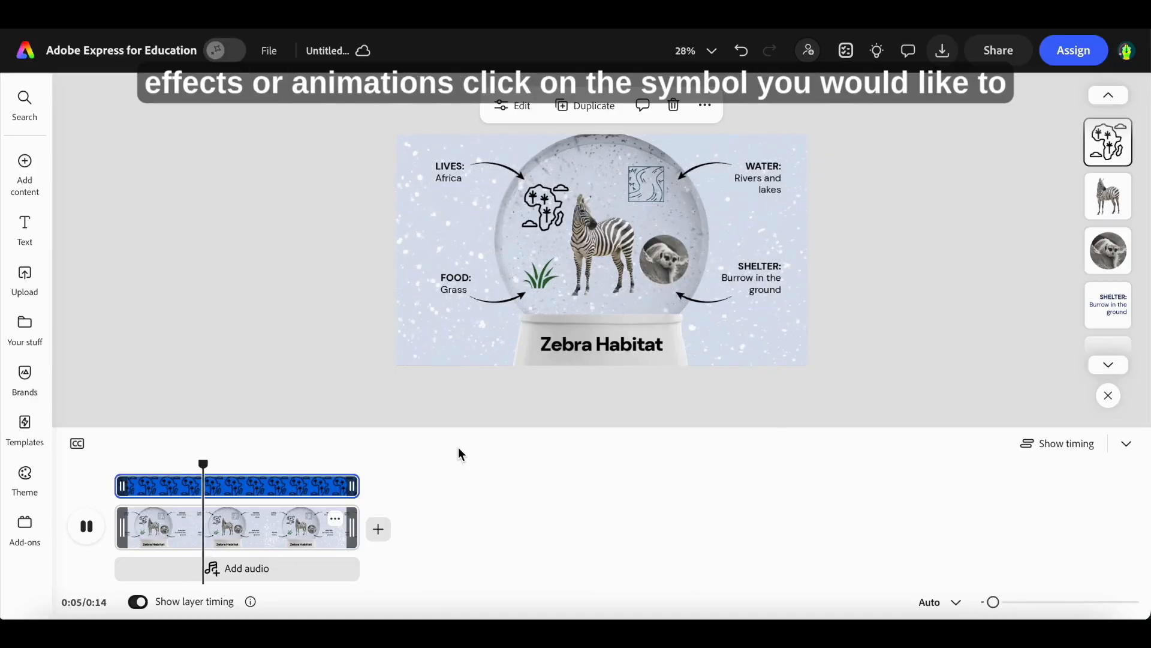
click(79, 510)
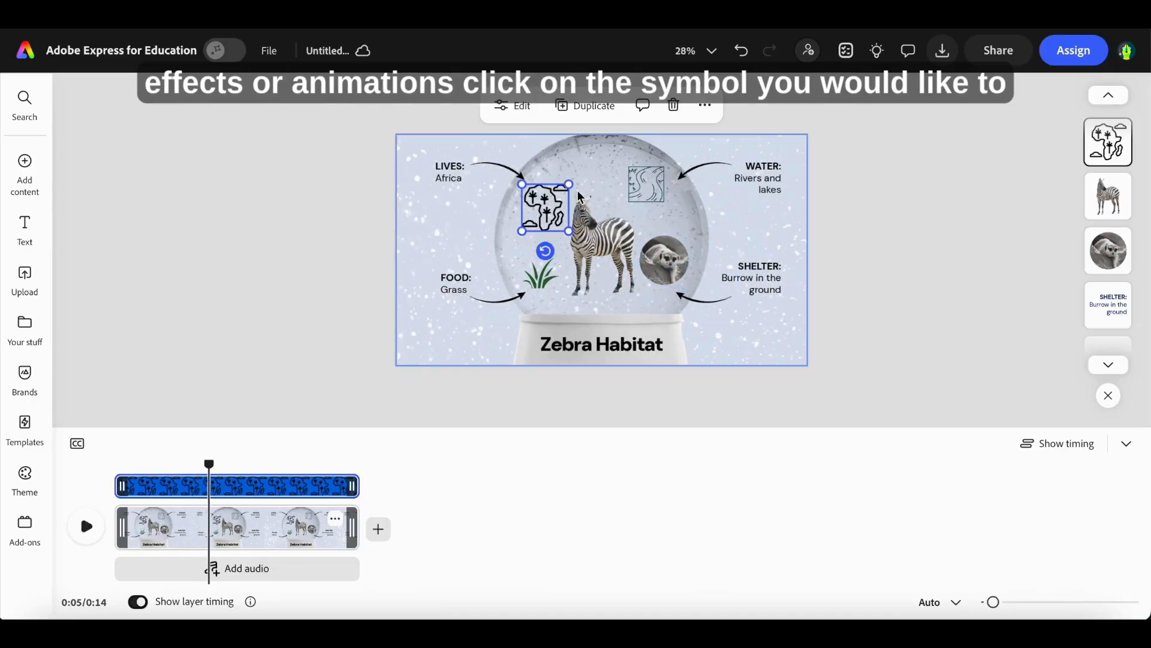
- Apply the Breeze loop animation to the Africa map icon and the Wobble loop animation to the grass icon
click(518, 108)
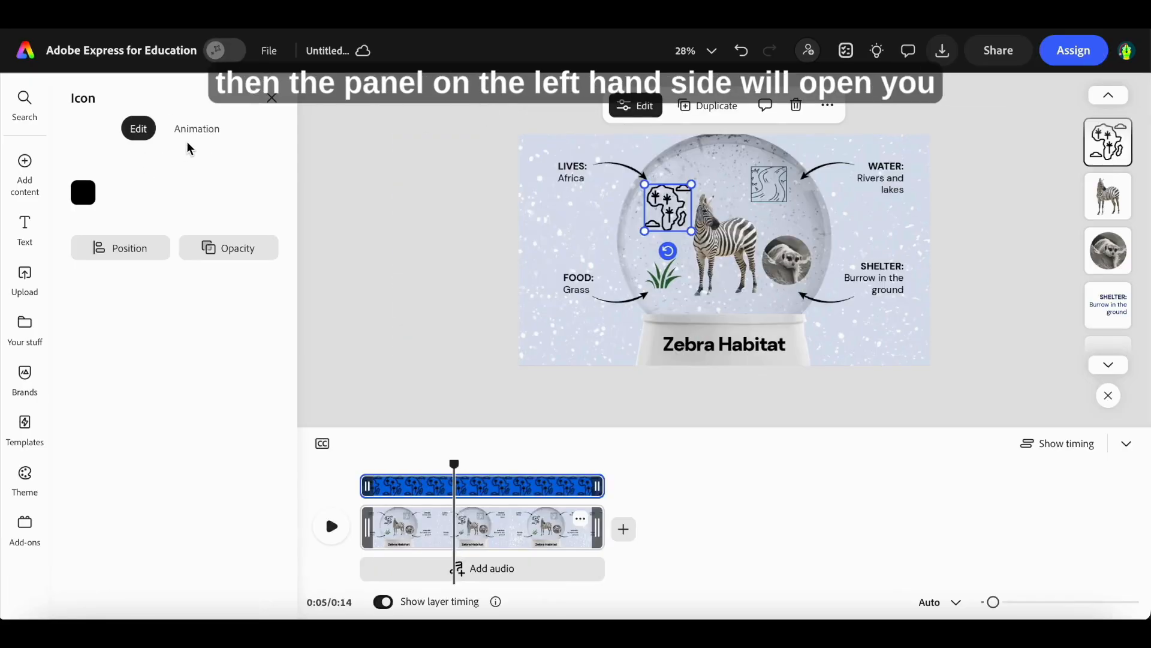
click(192, 134)
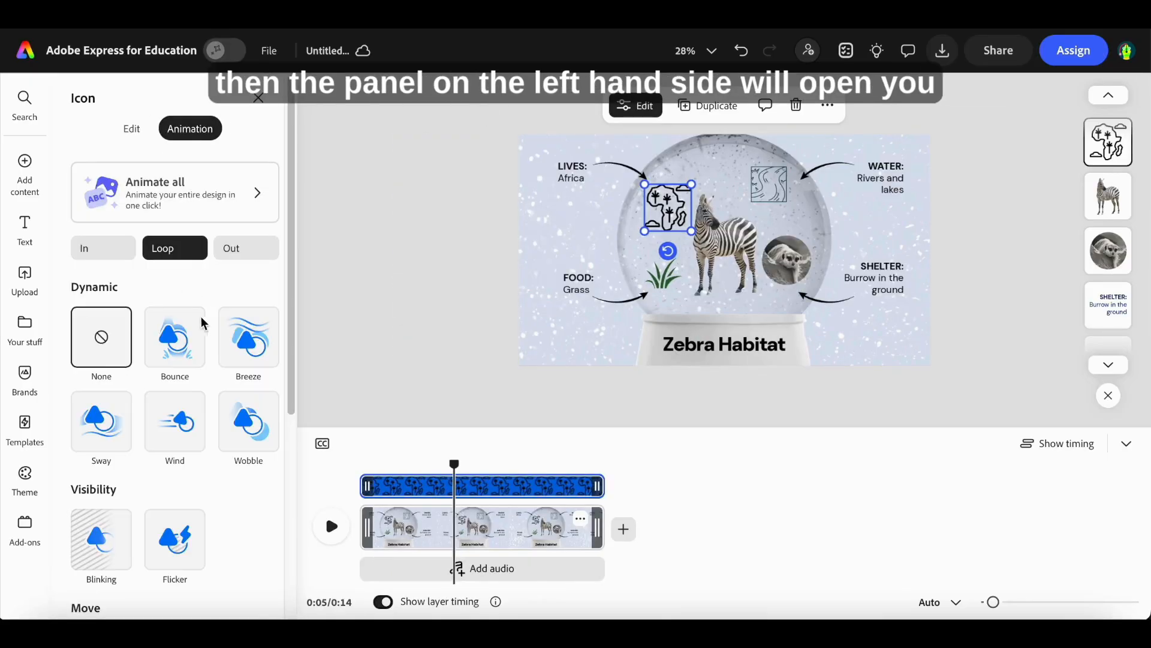
click(249, 362)
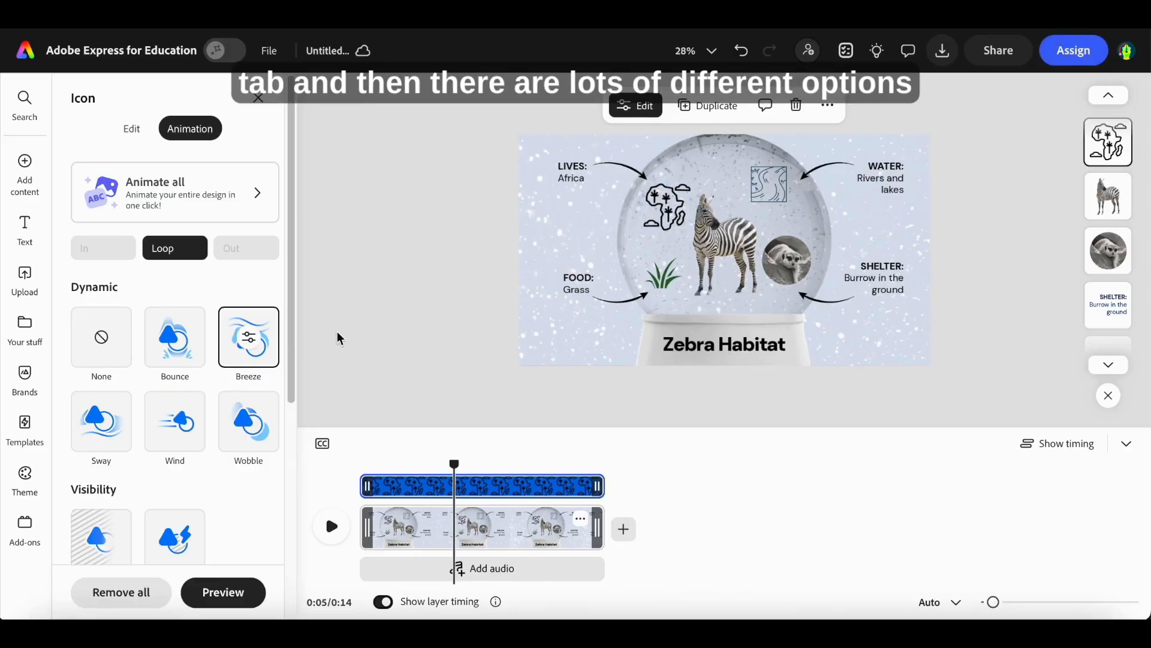
click(667, 272)
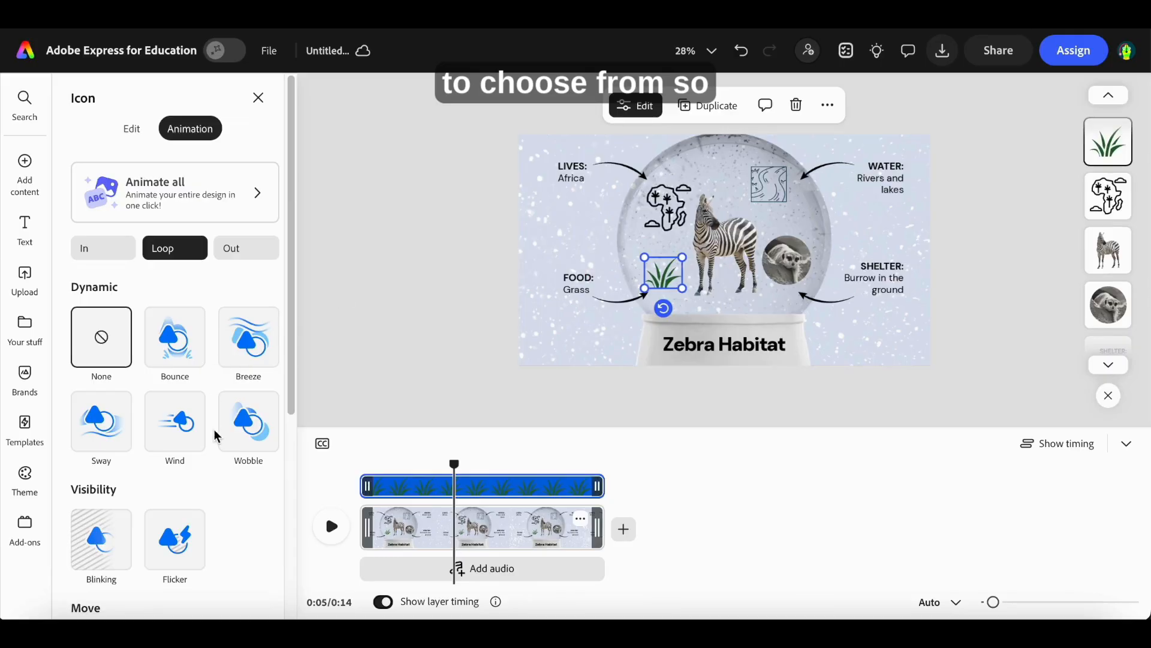
click(251, 431)
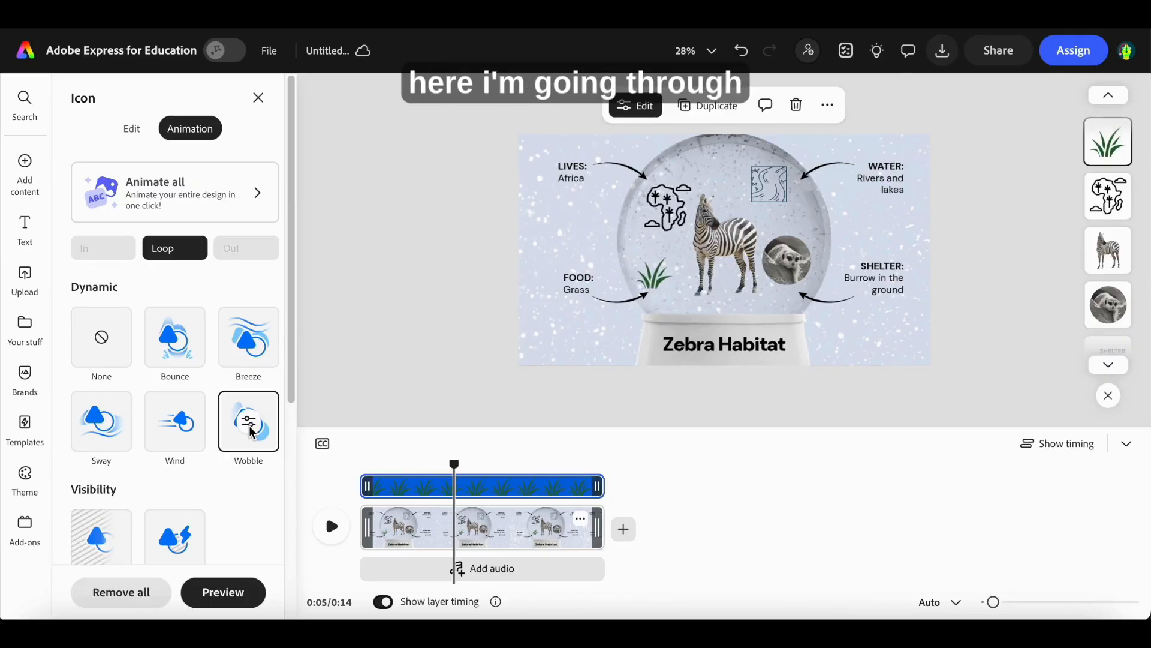
- Try the Sway, Bounce, Breeze, Wobble and Yoyo loop animations on the river icon and settle on Breathe
click(769, 184)
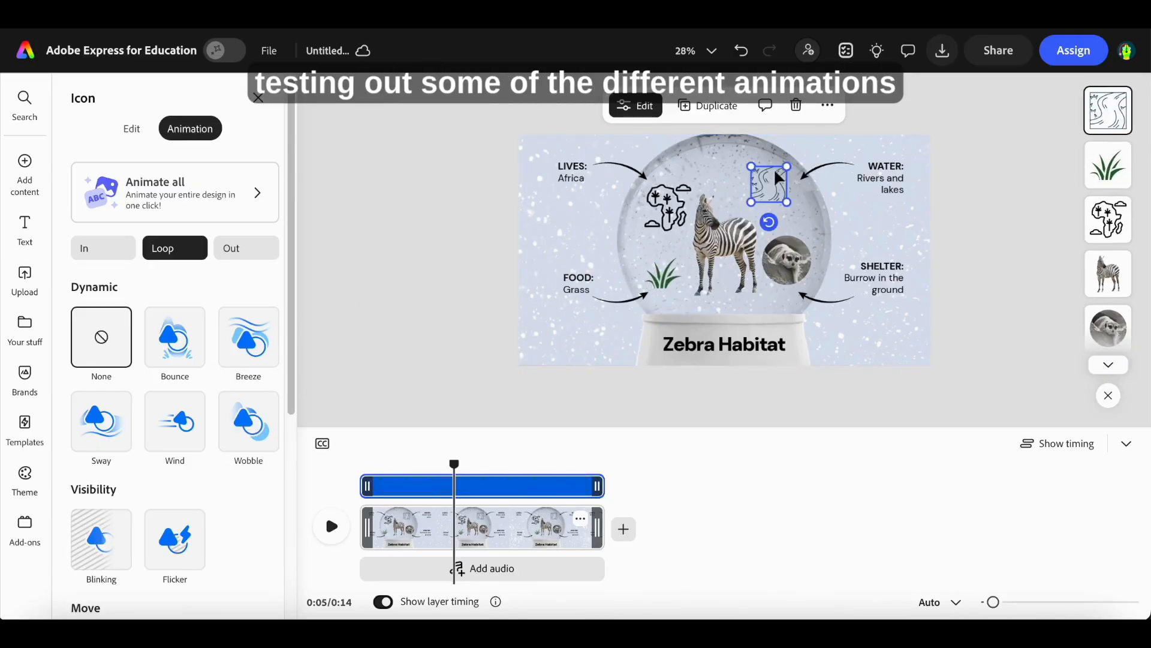
click(121, 421)
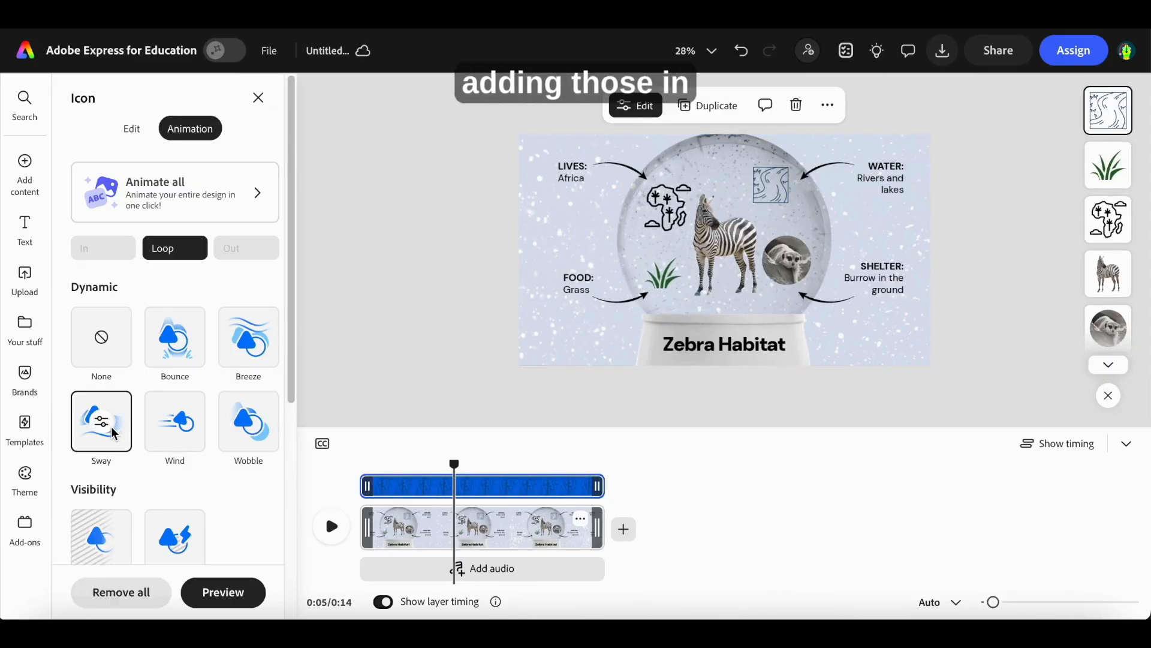
click(176, 359)
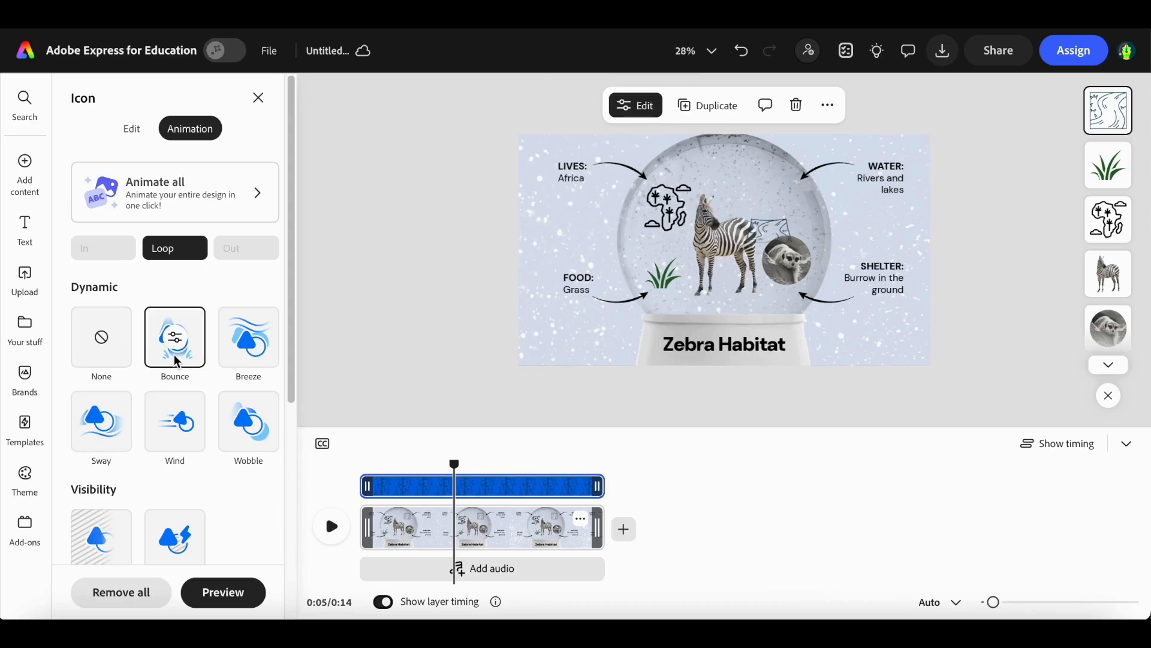
click(263, 333)
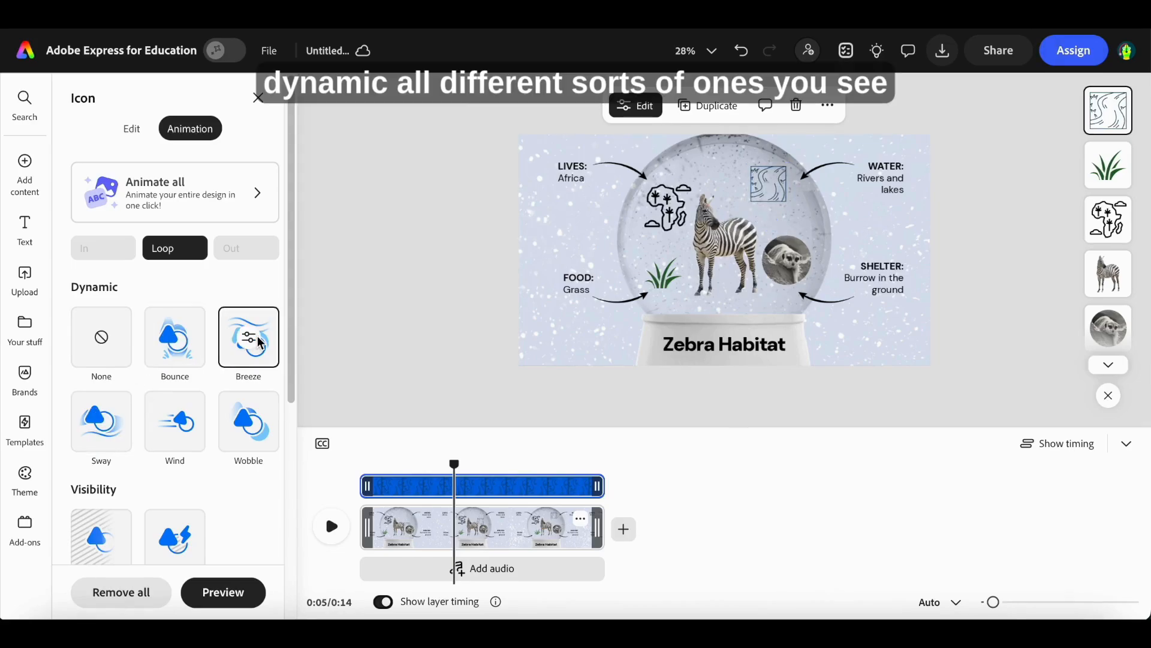
click(271, 432)
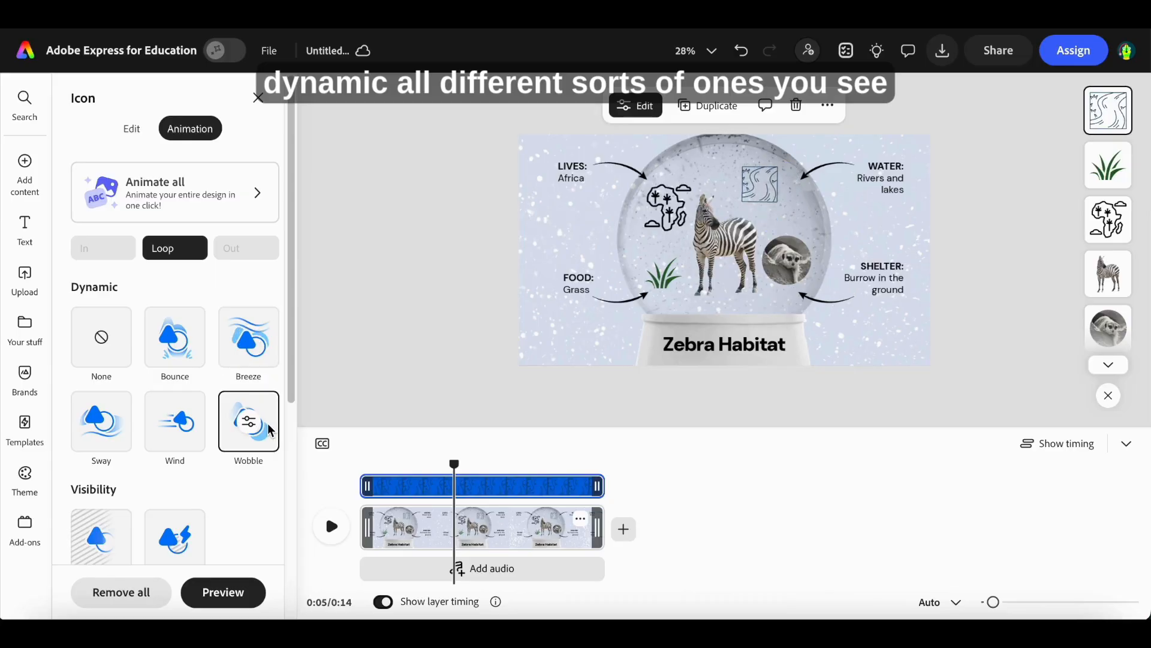
scroll(174, 437, down, 6)
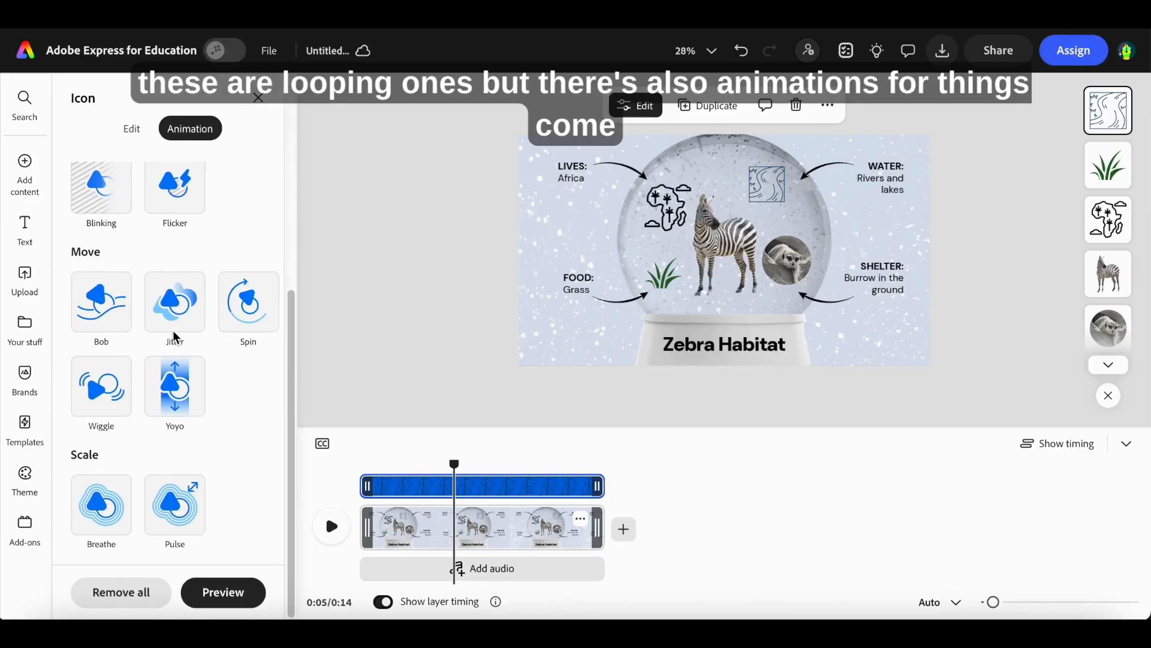
click(175, 409)
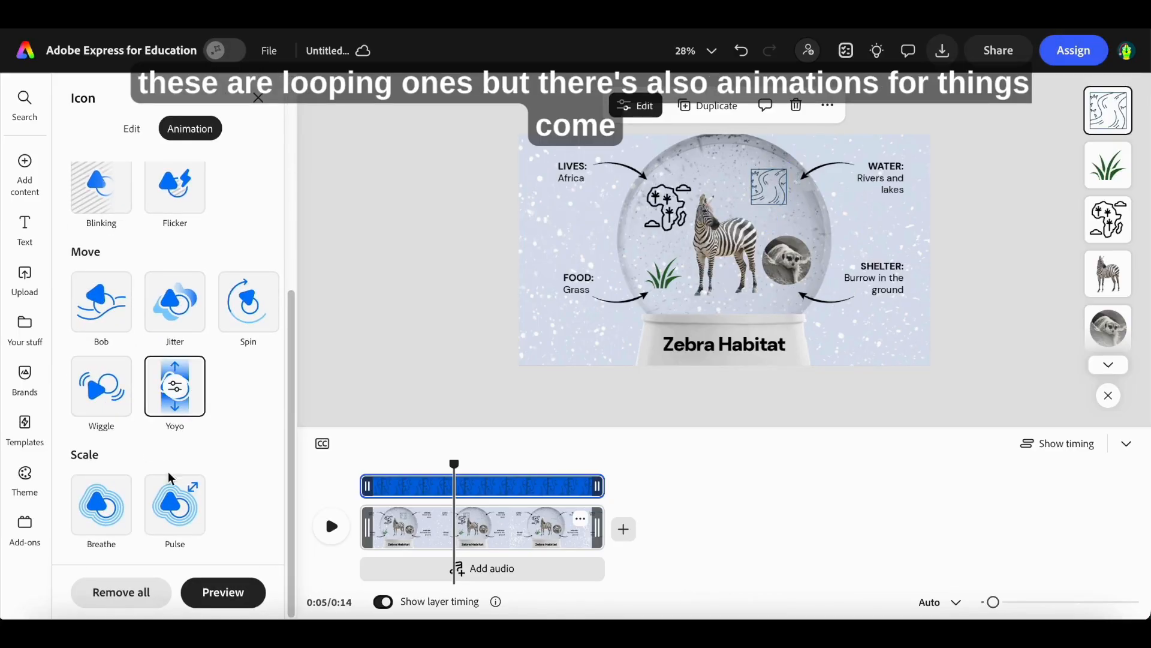
click(115, 515)
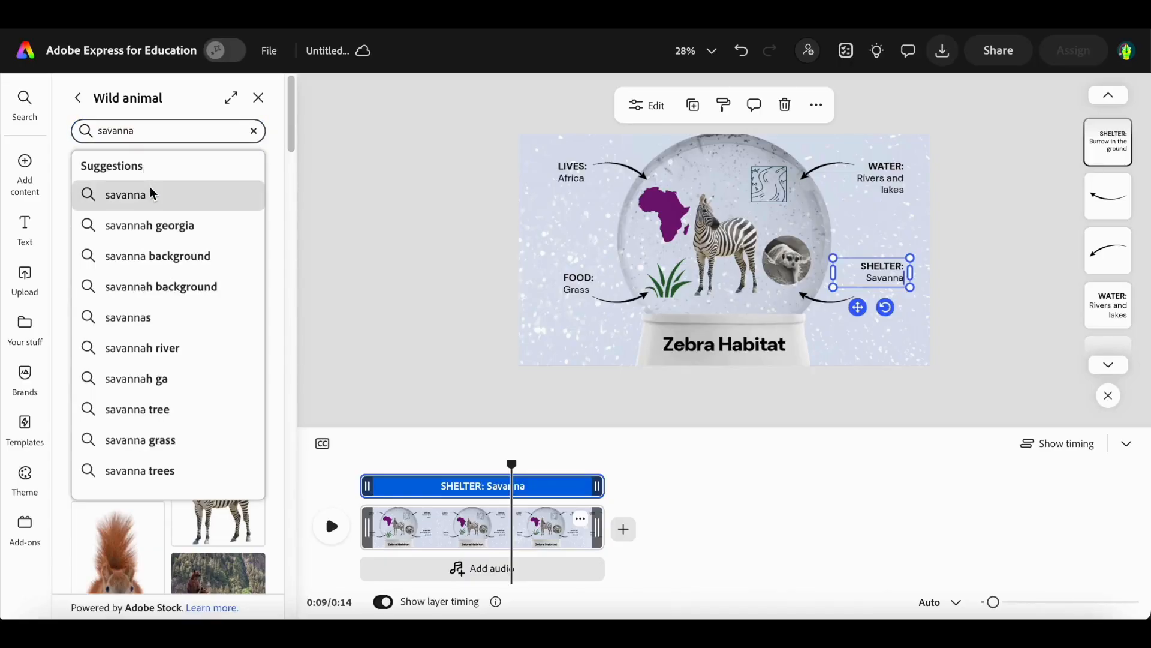
- Search the wild animal images for savanna and add the photo of a zebra in dark grass as a layer
click(150, 186)
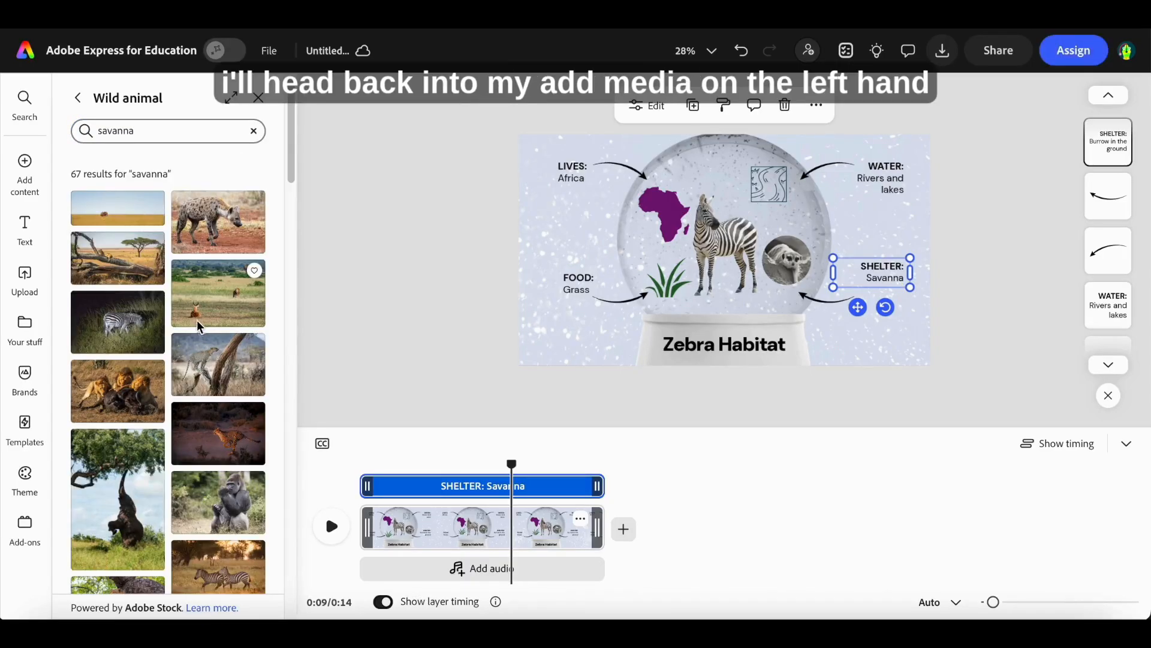
click(144, 315)
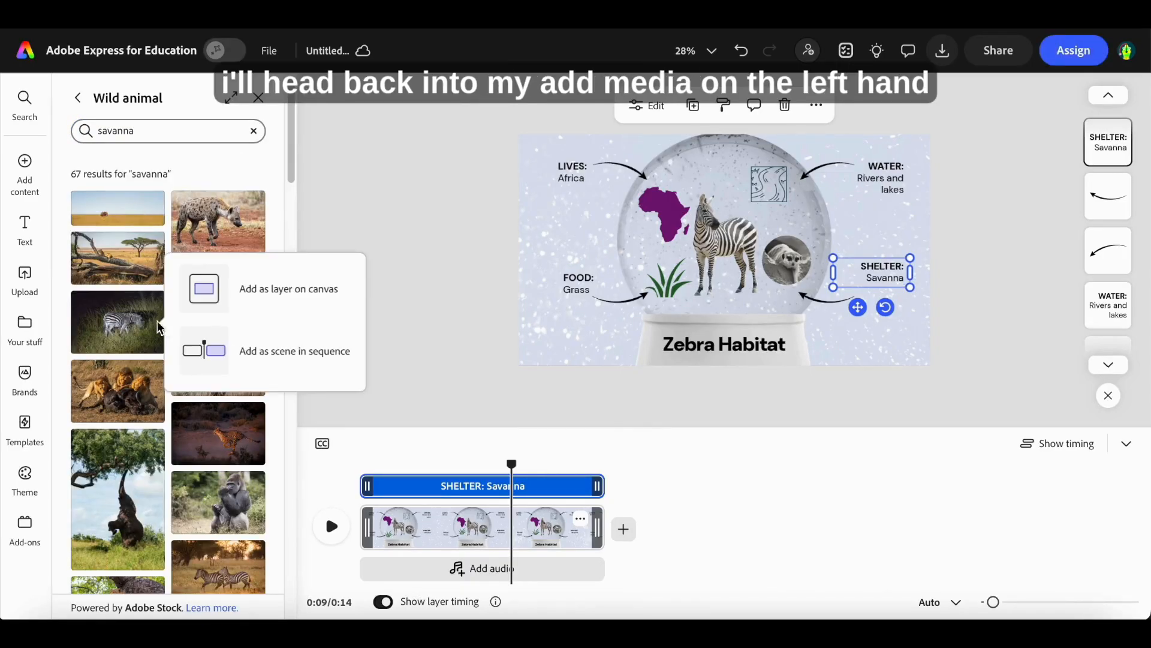
click(251, 293)
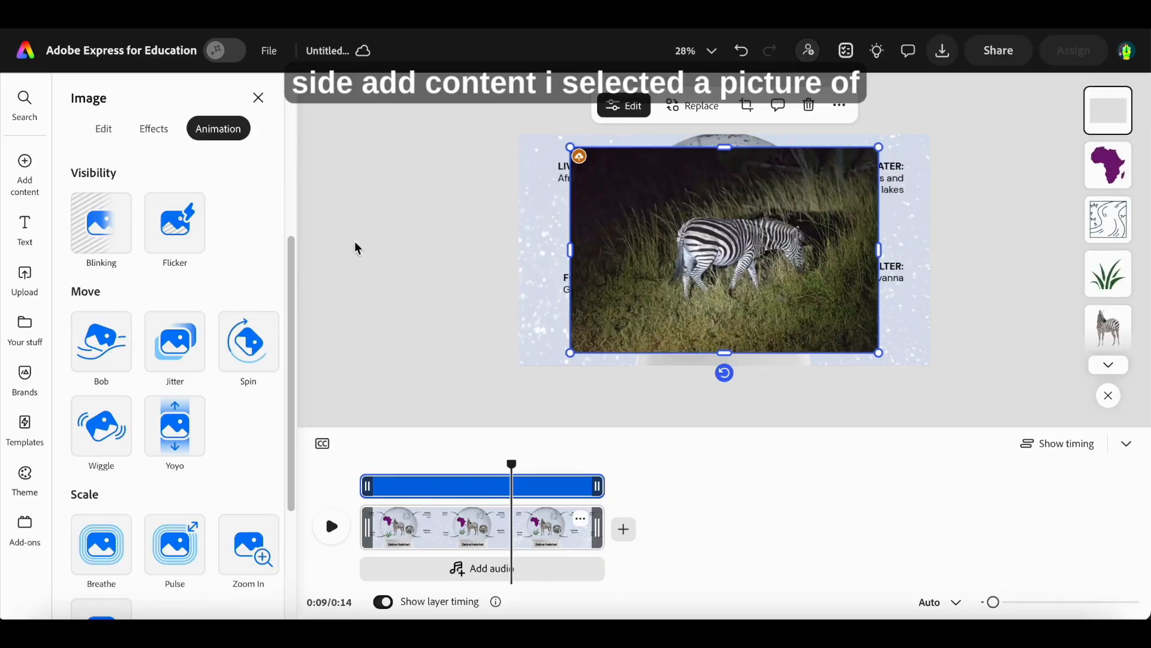
- Look over the effects for the zebra-in-grass photo and fully round its corners
click(139, 127)
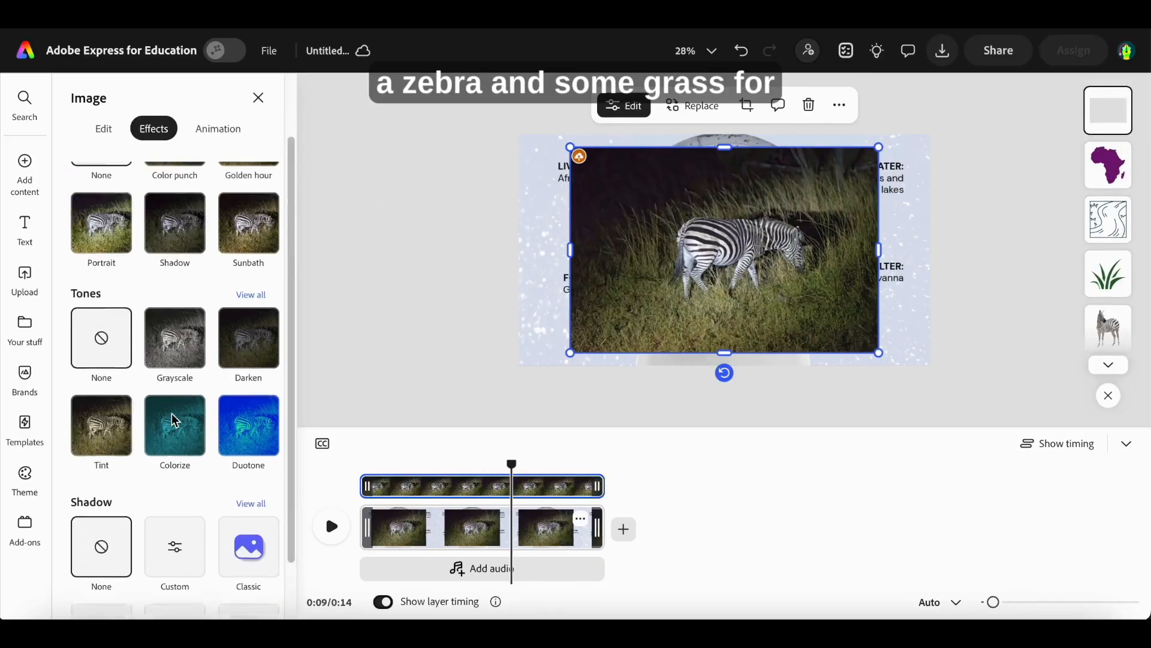
scroll(174, 420, down, 1)
scroll(174, 359, up, 3)
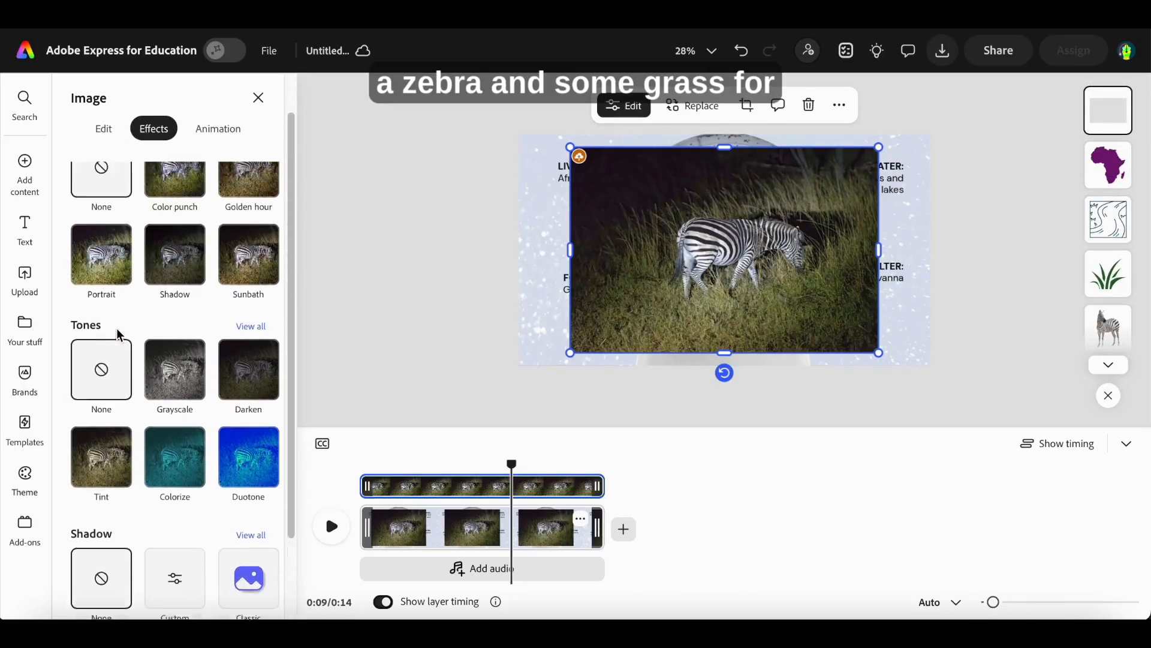
click(112, 129)
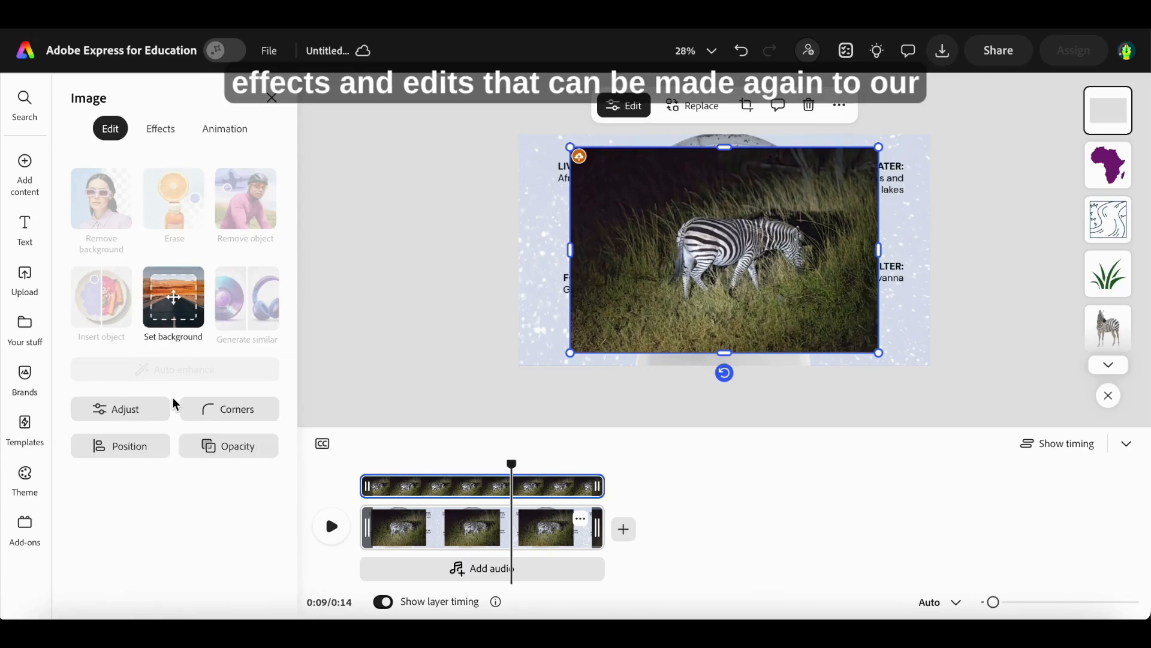
click(217, 410)
drag(197, 489, 356, 485)
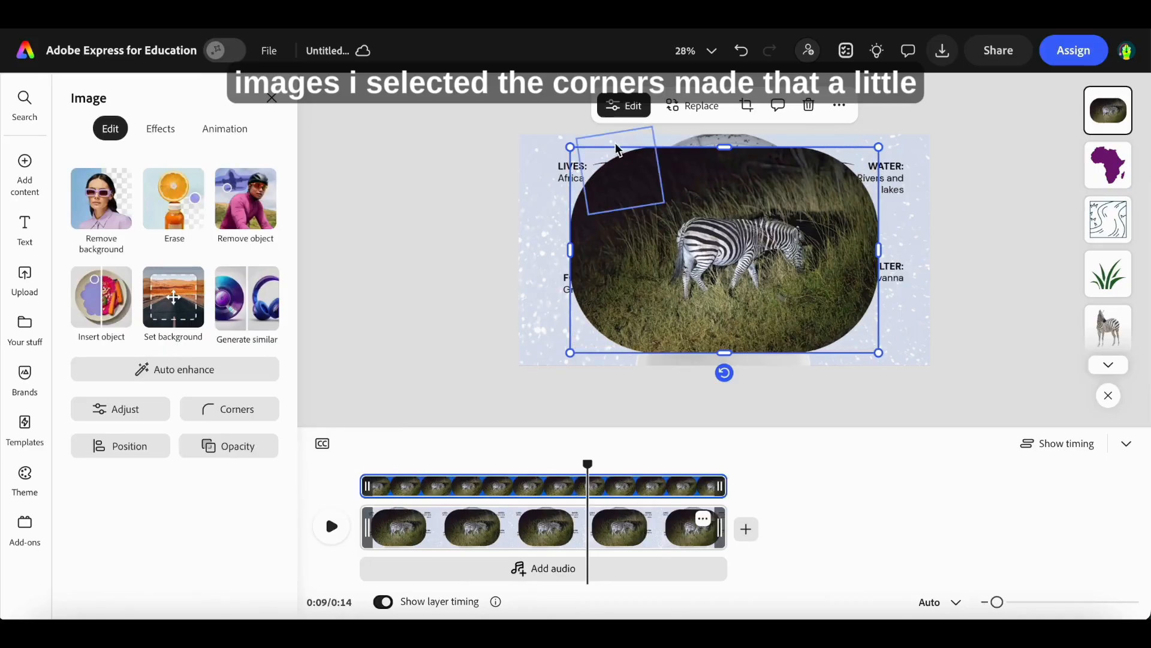
- Shrink the rounded zebra photo and put it in place of the deleted round meerkat photo near the SHELTER arrow
drag(570, 146, 802, 229)
click(808, 272)
key(Delete)
drag(839, 277, 820, 265)
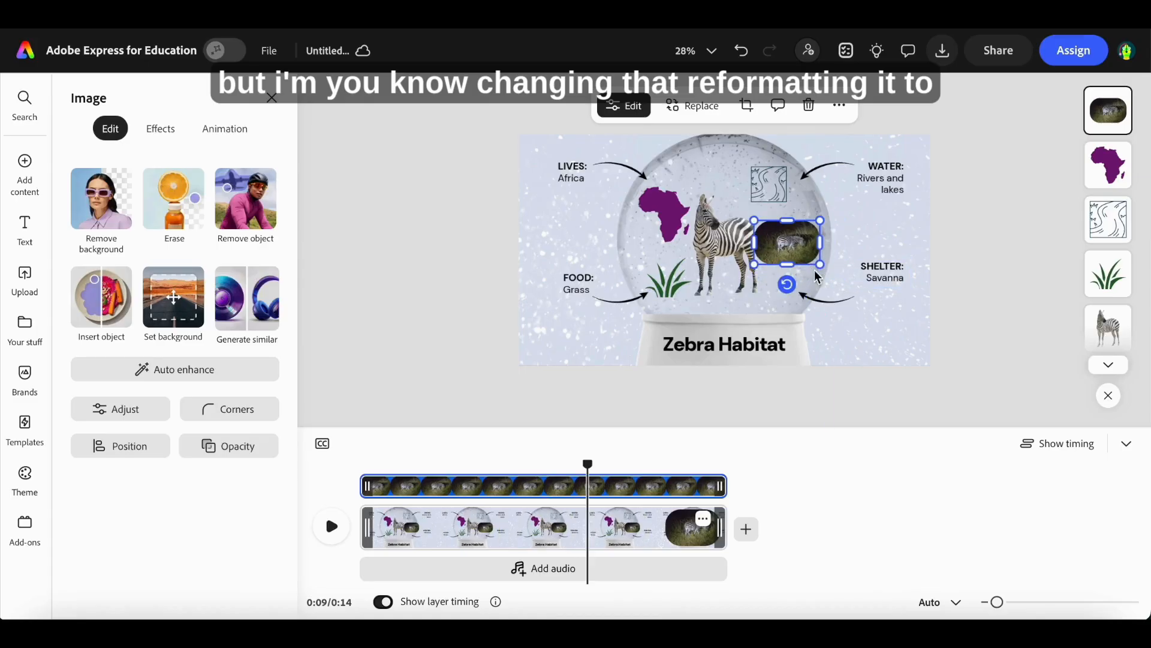
drag(761, 239, 767, 247)
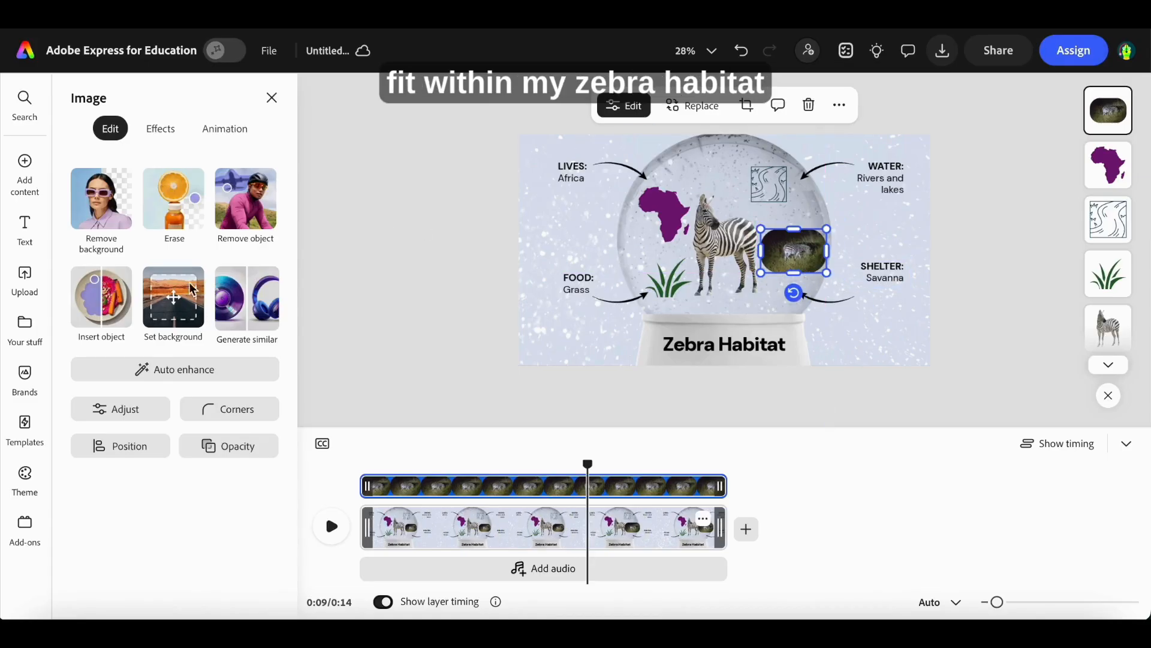
- Apply the Shadow filter and Grayscale tone to the small zebra photo, and try the Wind and Wobble loops before choosing no loop
click(157, 129)
click(183, 313)
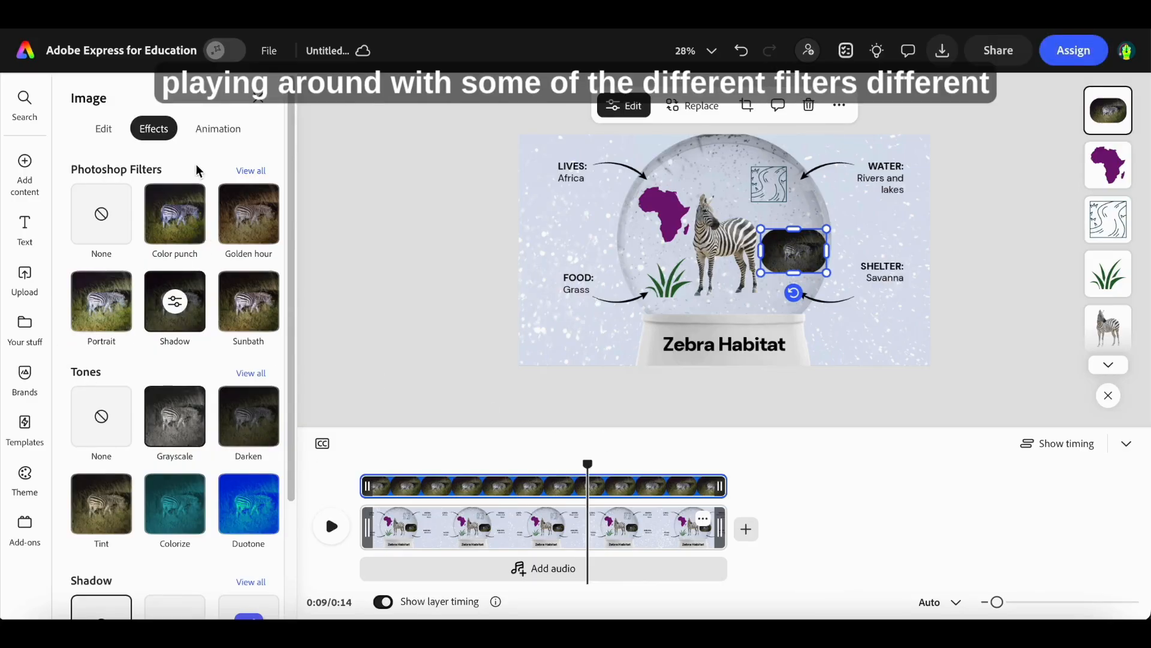
click(218, 128)
click(174, 422)
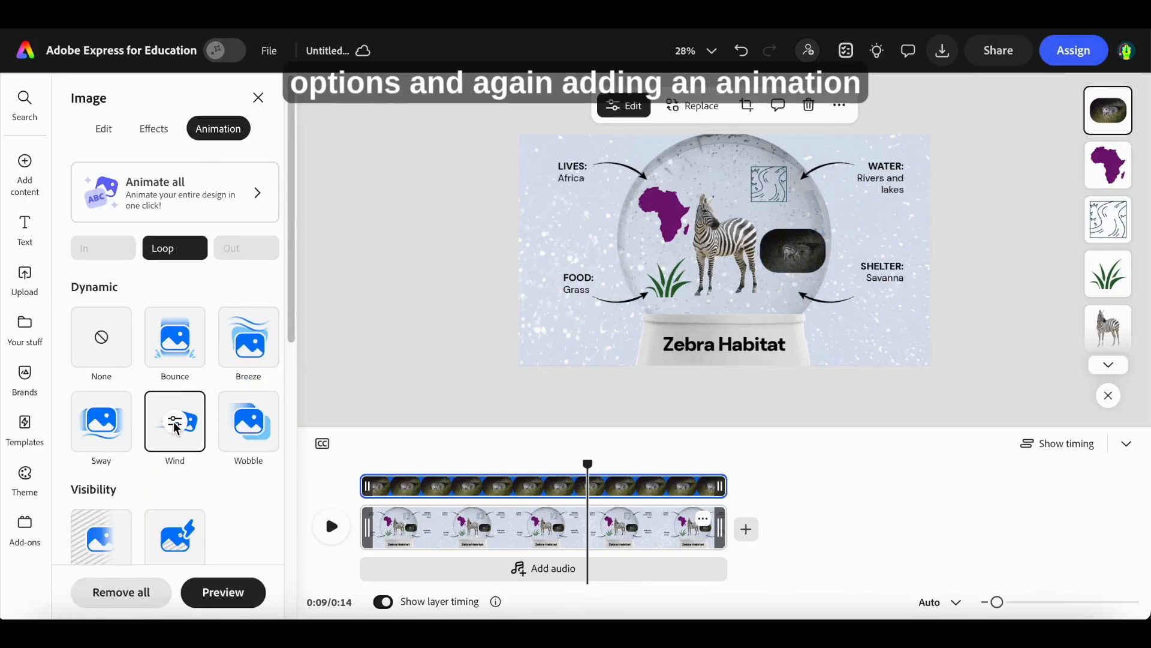
click(244, 424)
click(128, 335)
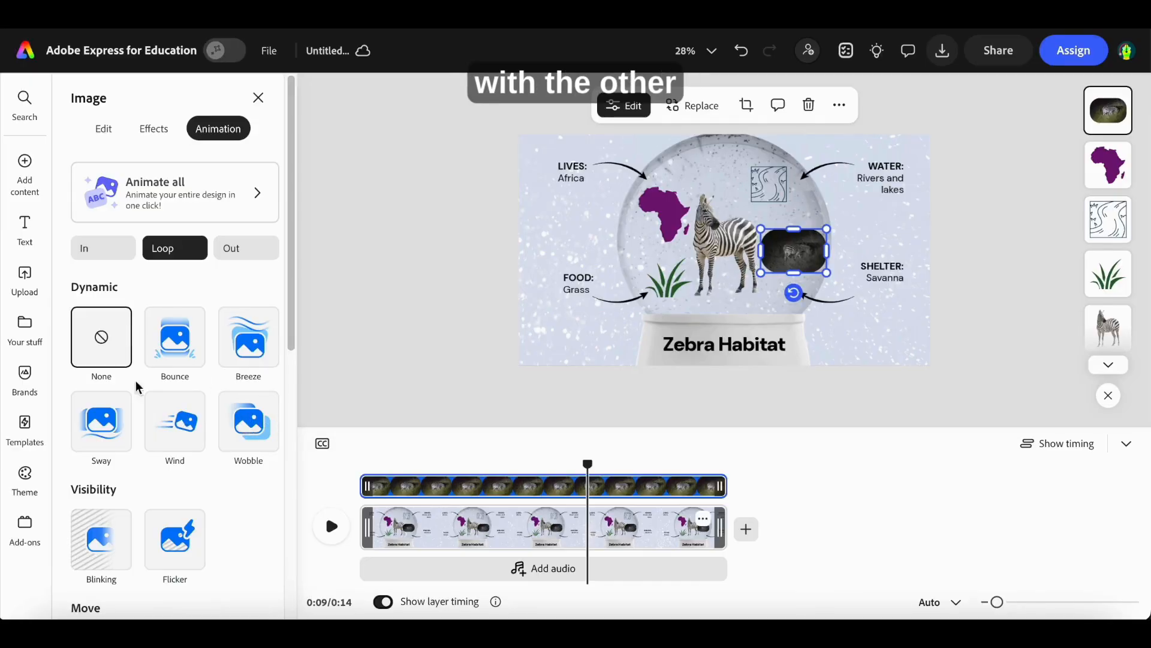
- Shift the SHELTER arrow slightly up so it points at the small zebra photo
scroll(176, 483, down, 1)
click(835, 298)
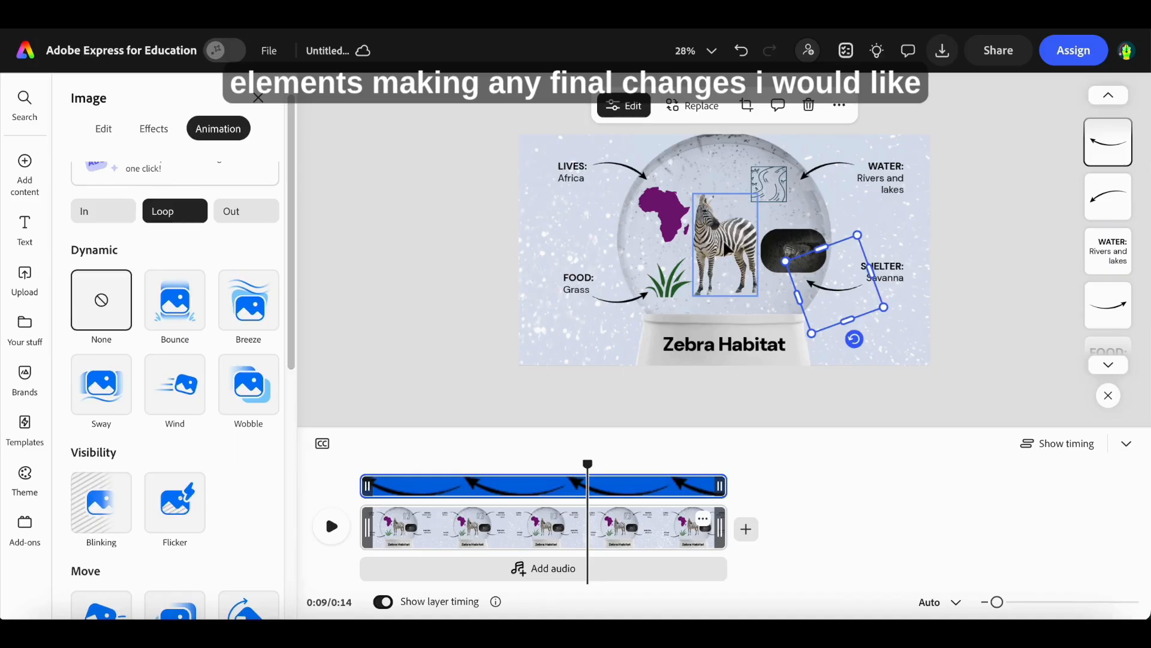
click(692, 142)
- Try the Duotone, Grayscale and Darken tones on the falling-snow video layer and remove that layer
click(1111, 293)
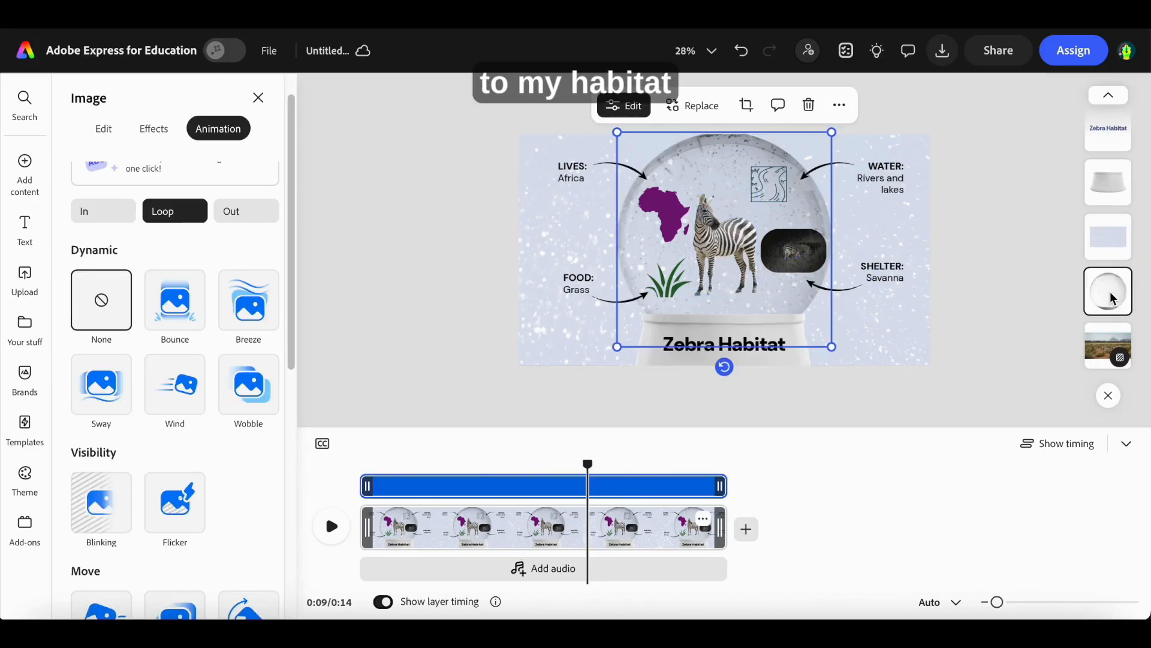
click(1113, 238)
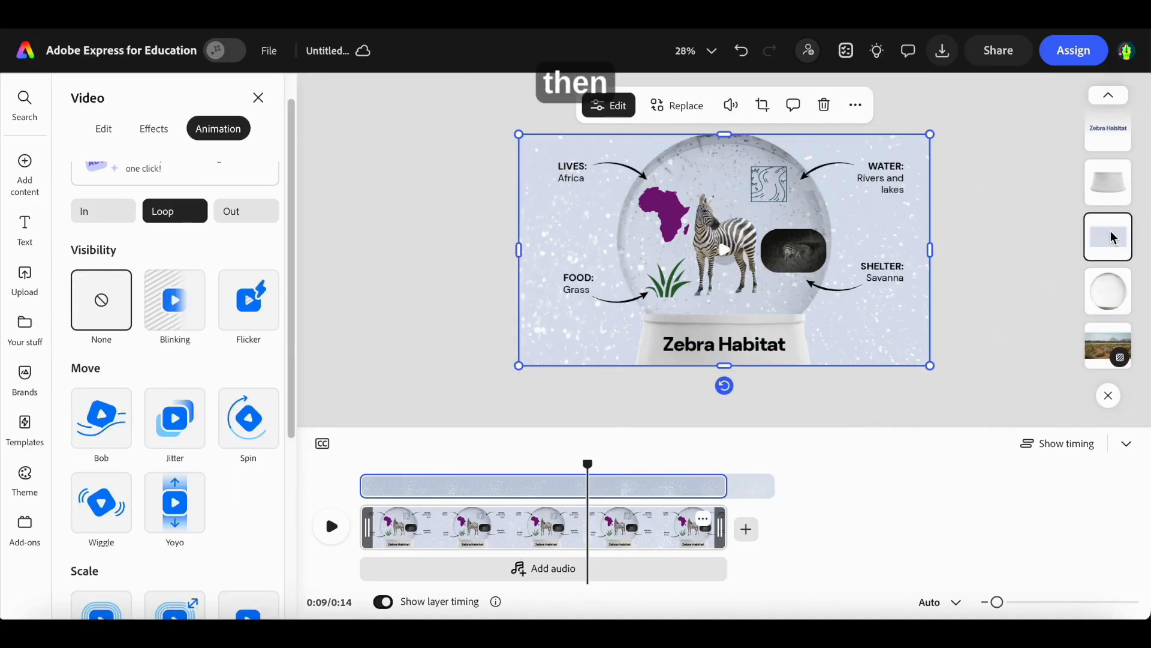
scroll(181, 214, up, 1)
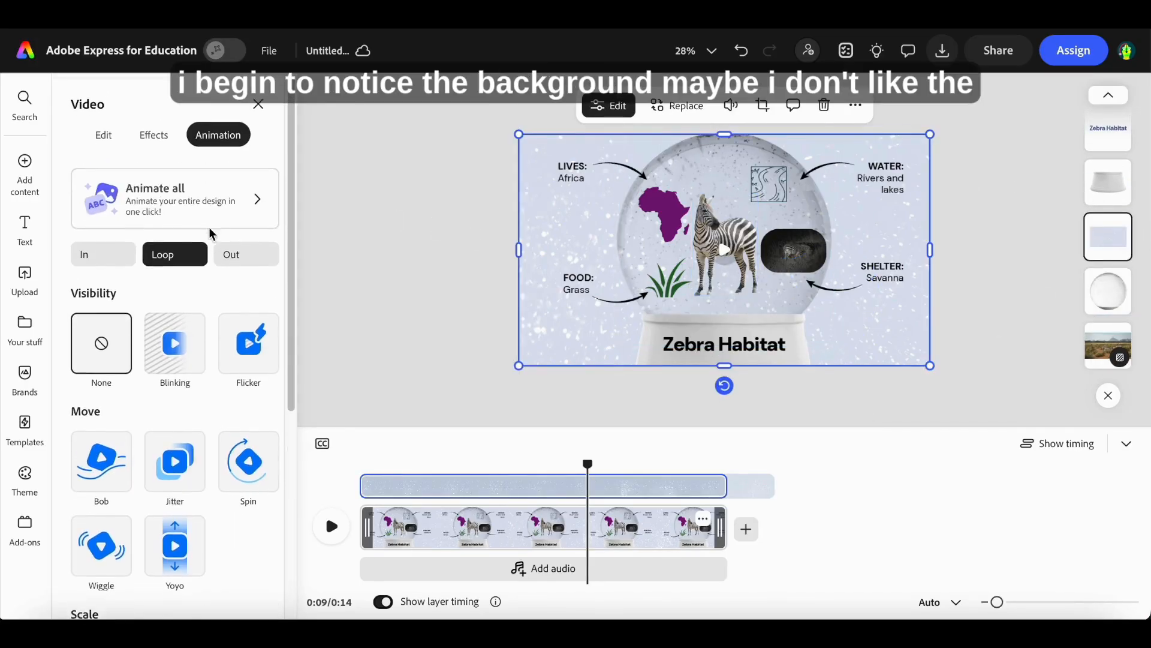
click(108, 130)
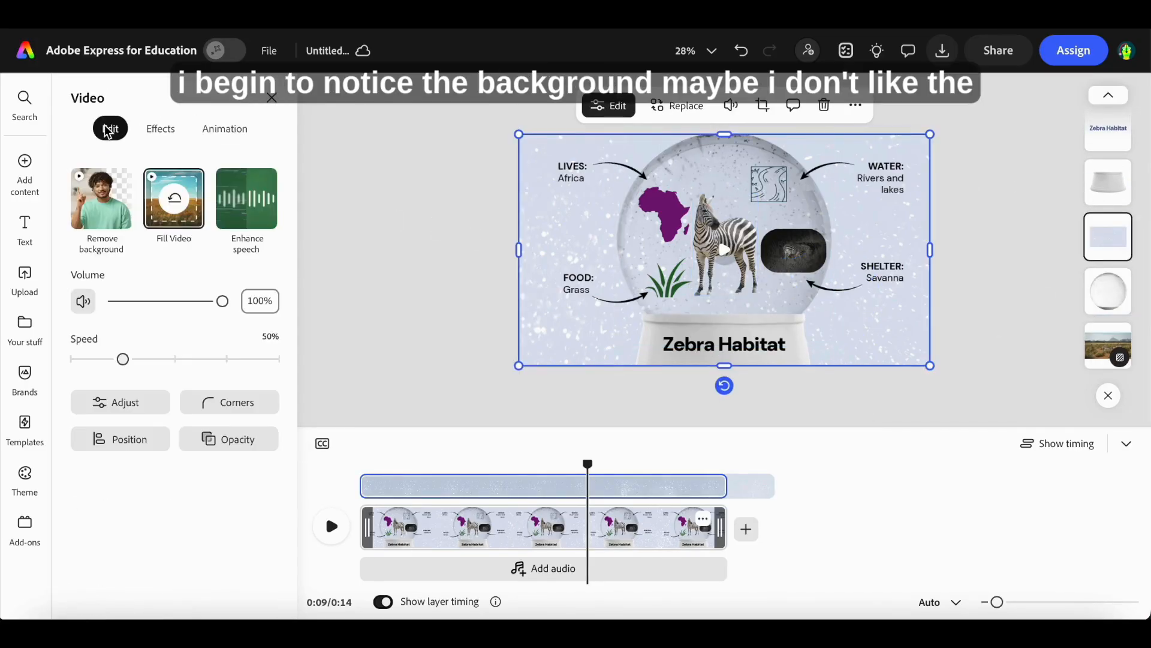
click(172, 140)
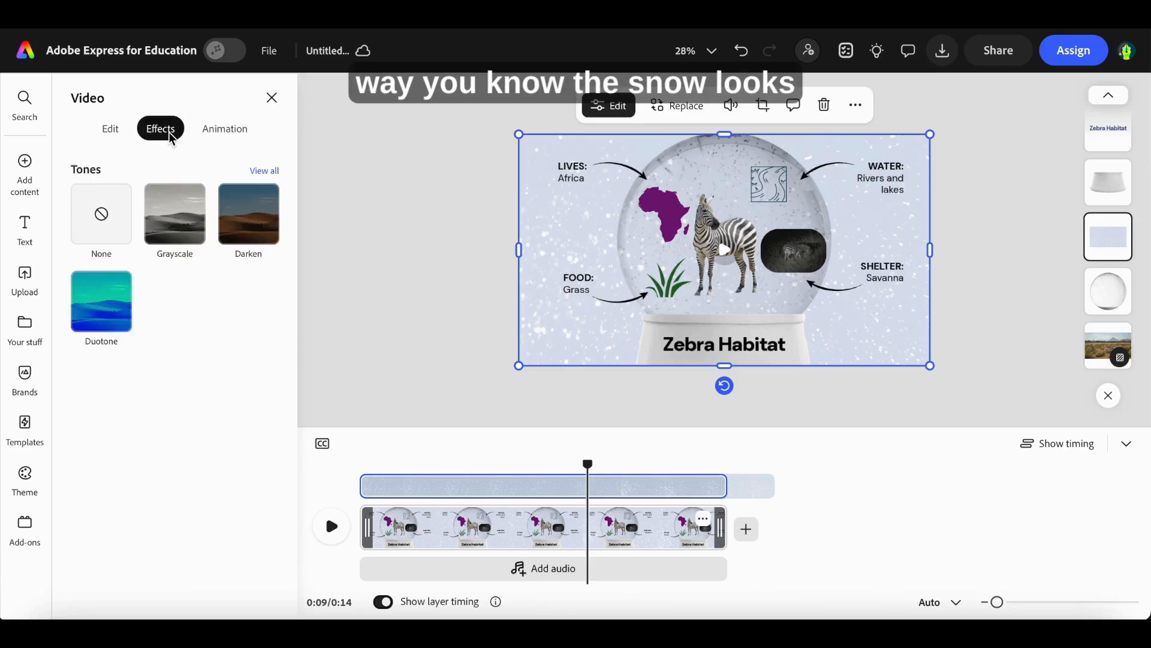
click(100, 335)
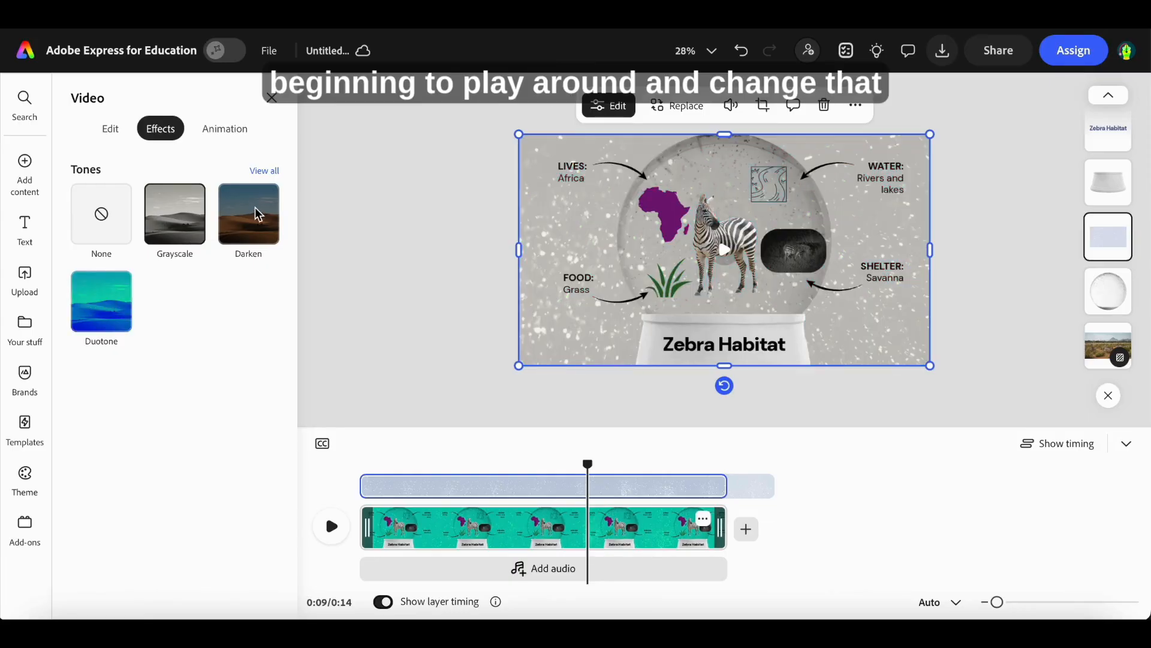
click(258, 214)
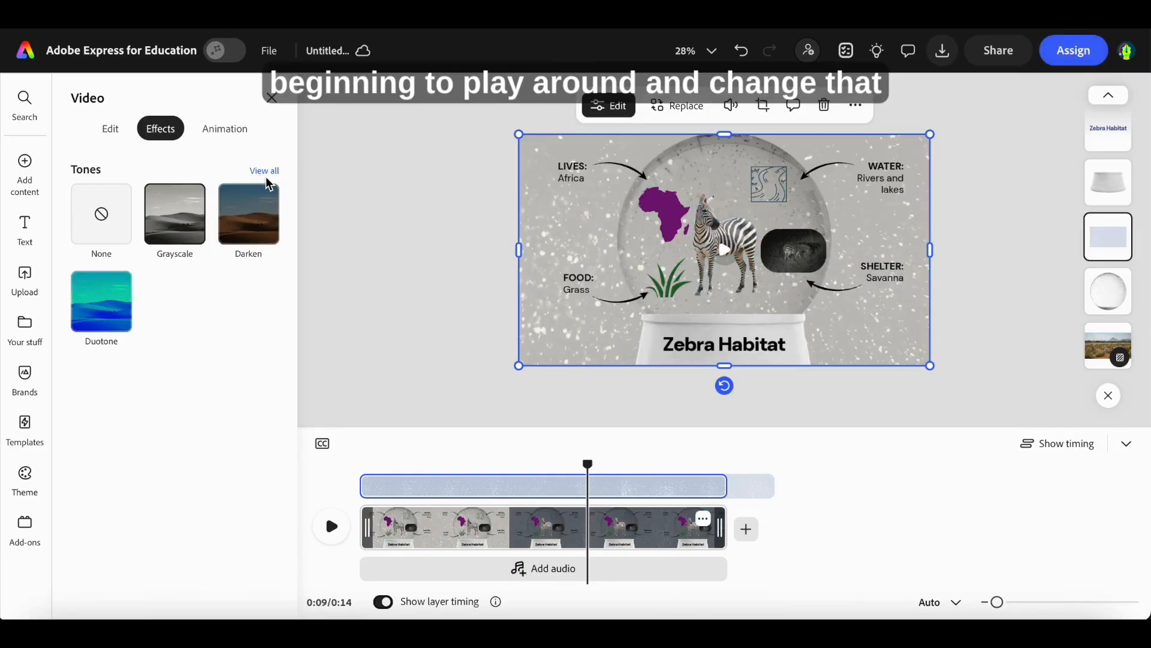
click(264, 172)
scroll(192, 483, down, 4)
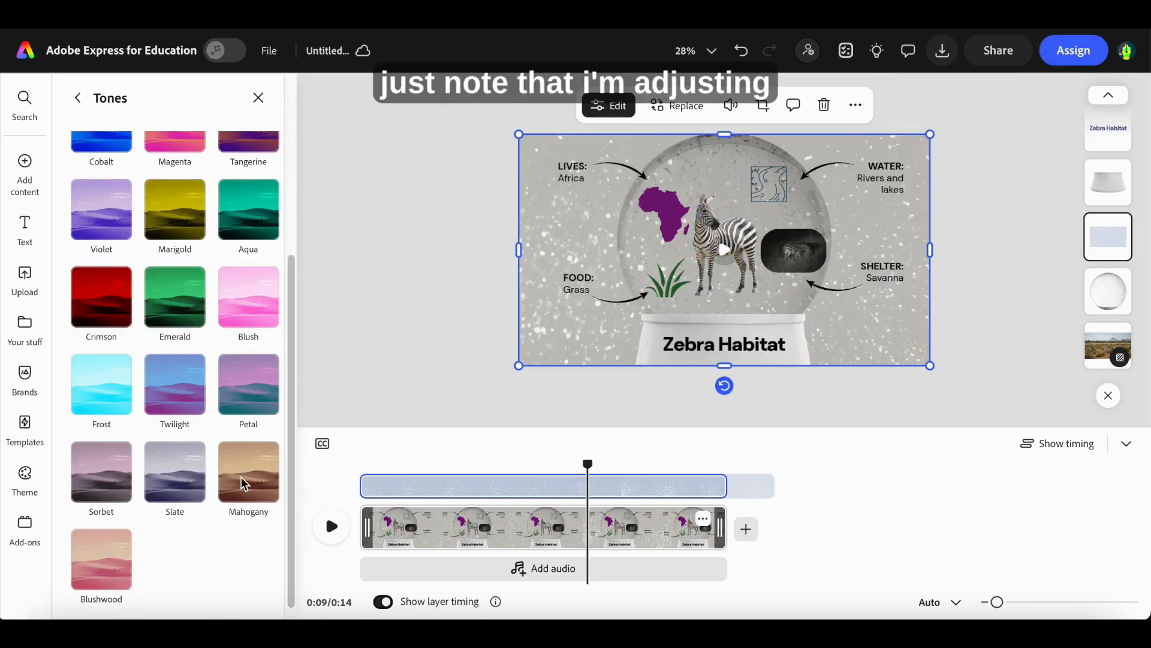
key(Escape)
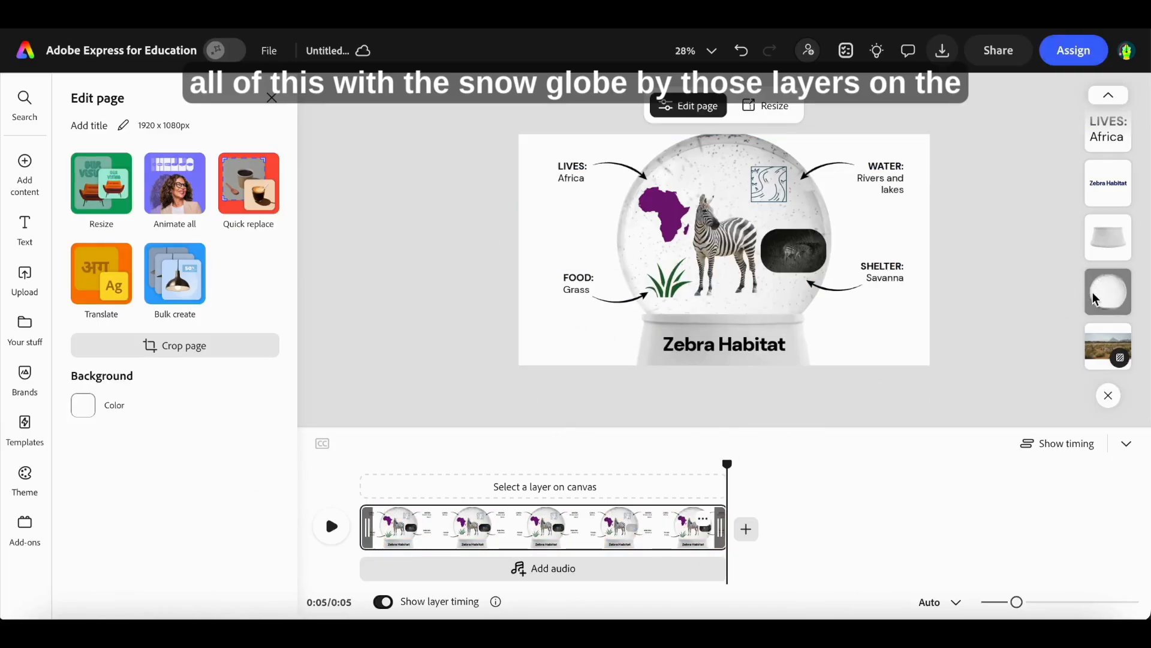
- Try the Golden hour filter on the snow globe layer and settle on Sunbath
click(1111, 278)
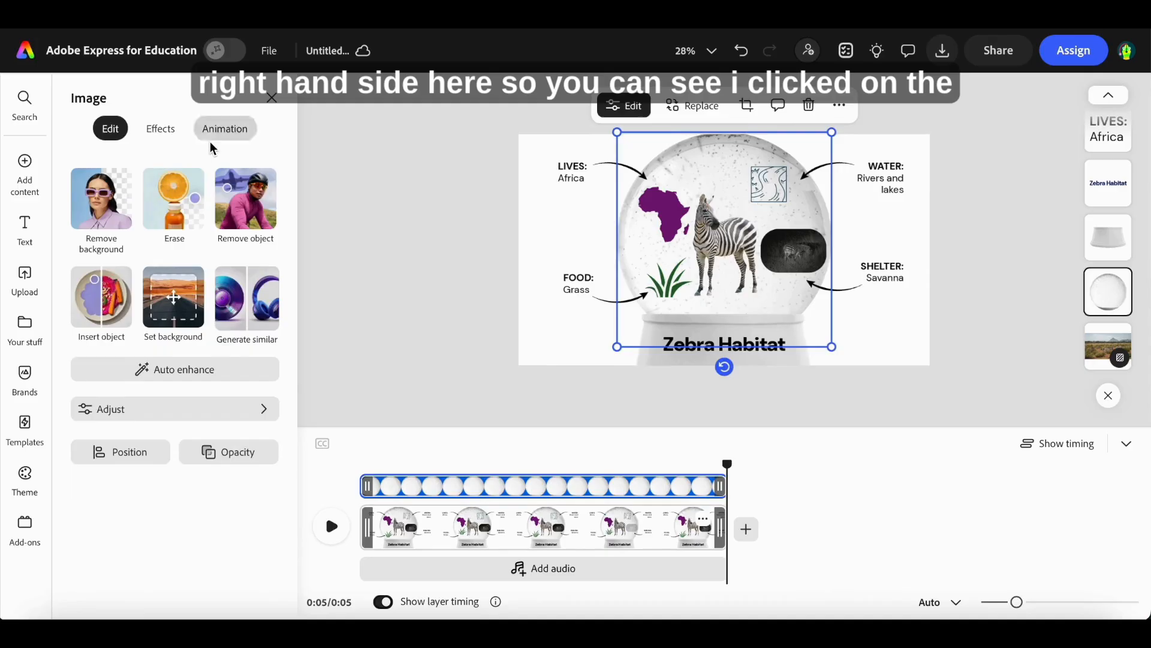
click(227, 131)
click(154, 128)
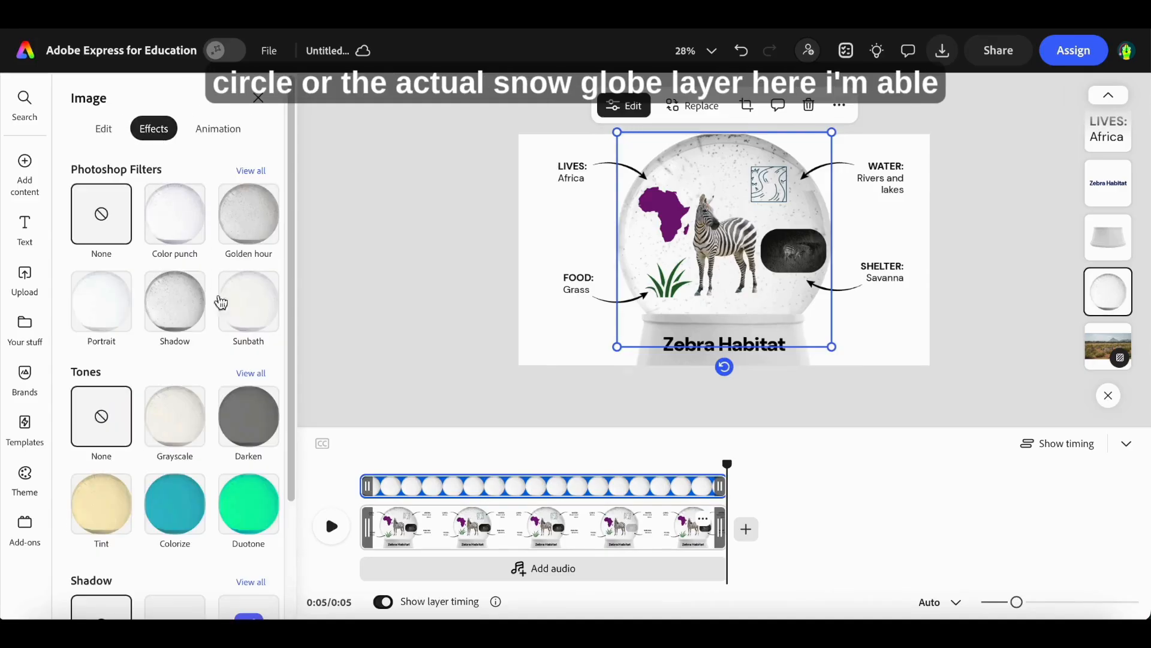
click(251, 226)
click(252, 306)
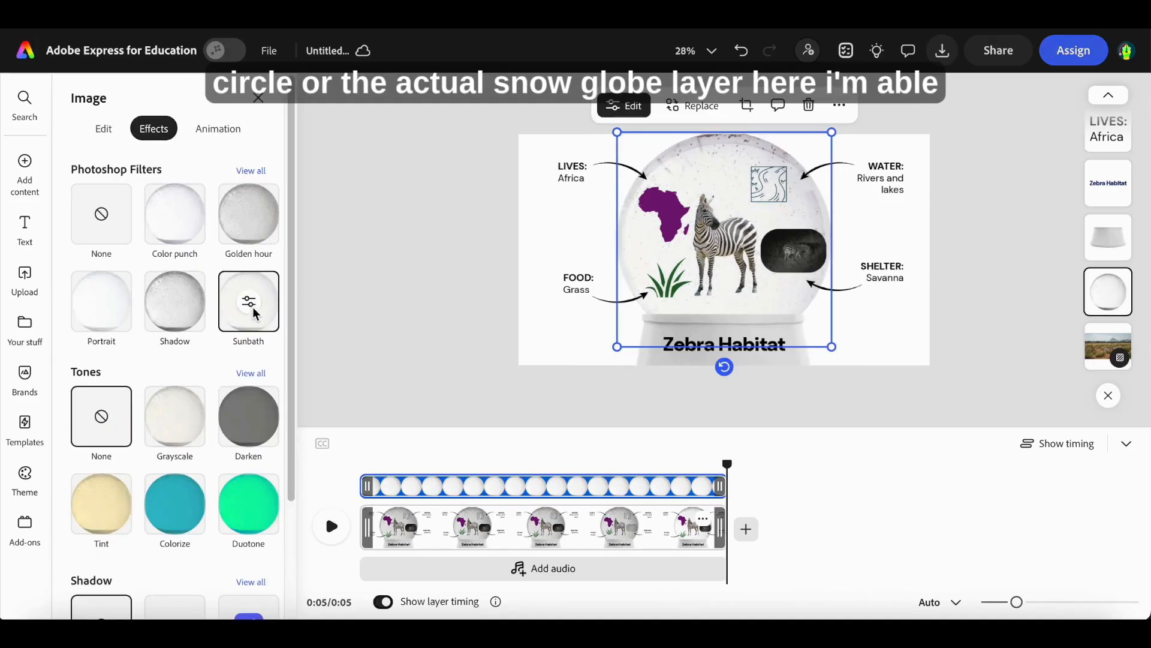
- Try several Colorize colours on the snow globe and settle on the Grayscale tone
scroll(223, 427, down, 2)
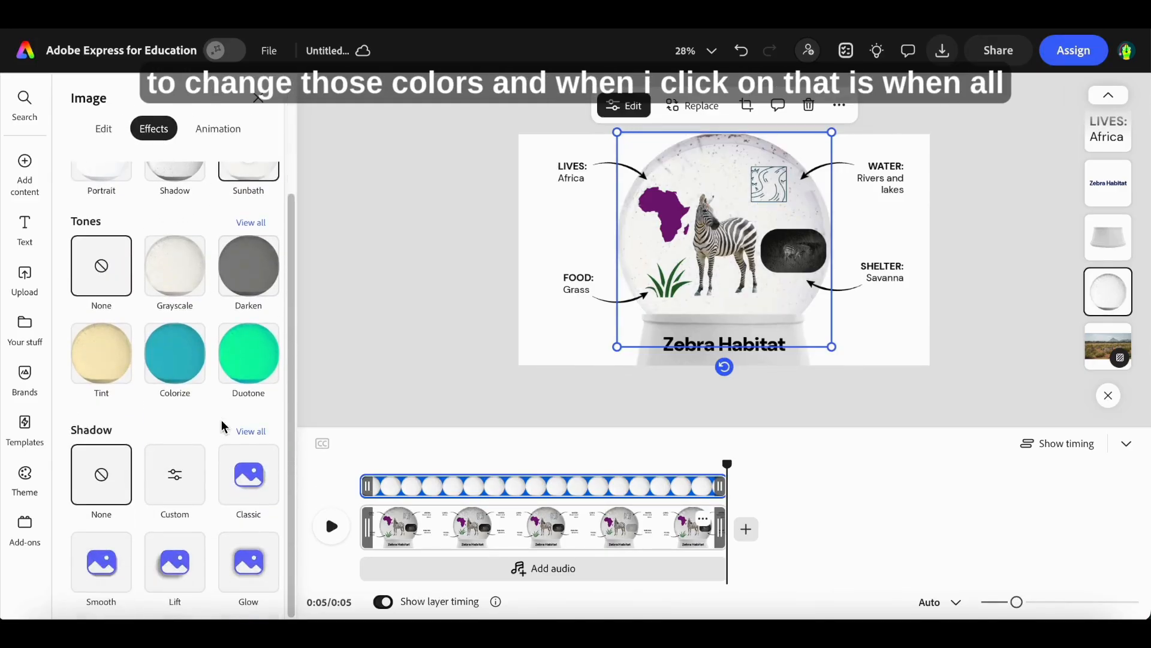
click(189, 371)
click(190, 372)
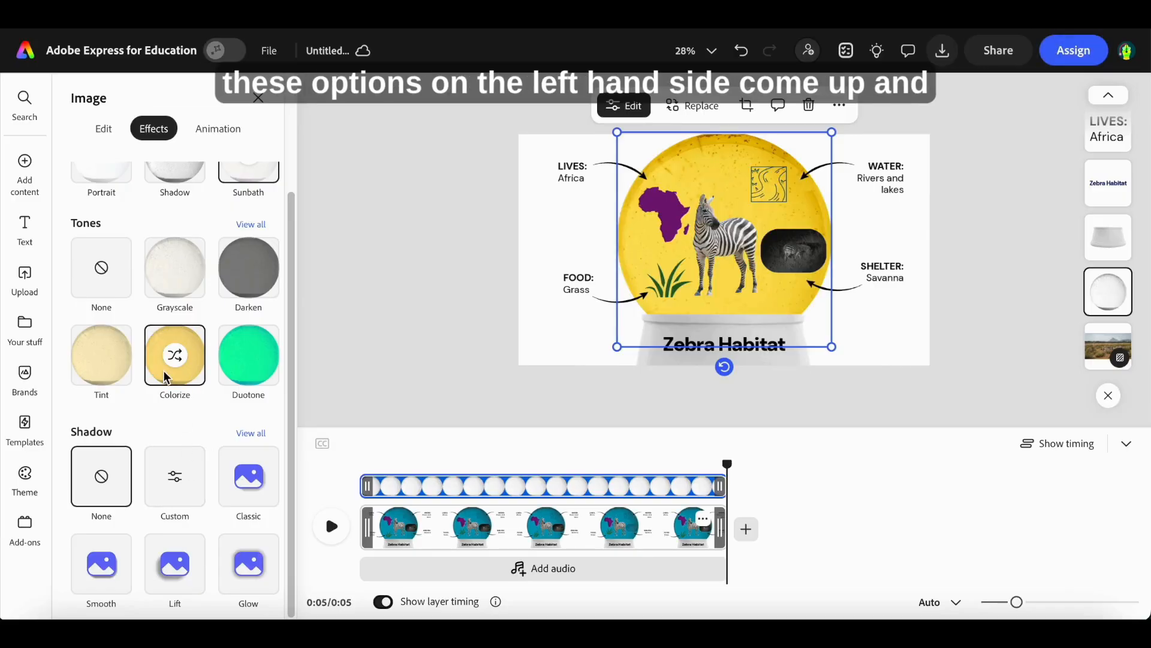
click(168, 377)
click(174, 368)
click(179, 360)
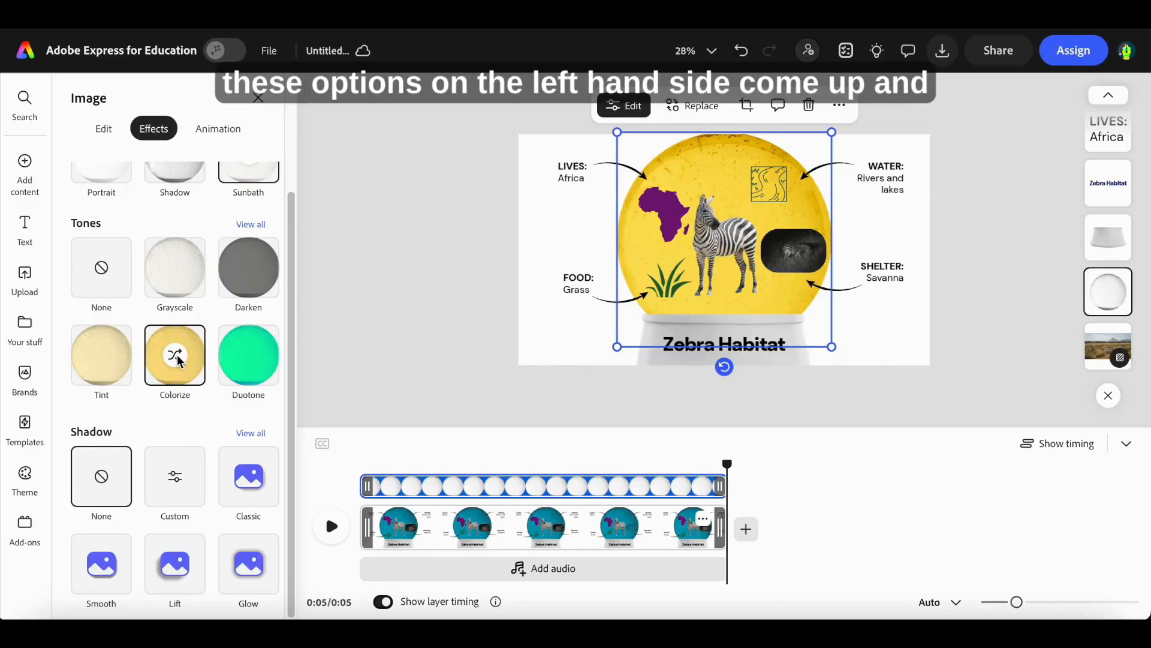
click(188, 291)
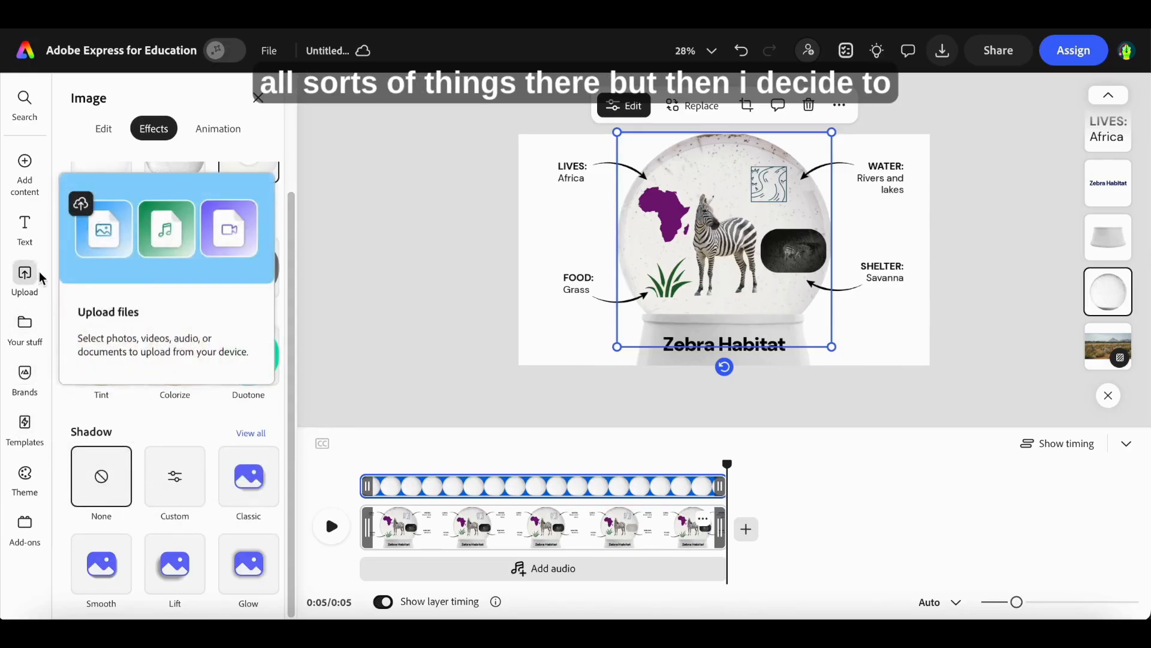
- Open the elements library and look at its backgrounds and design assets
mouse_move(28, 183)
click(221, 229)
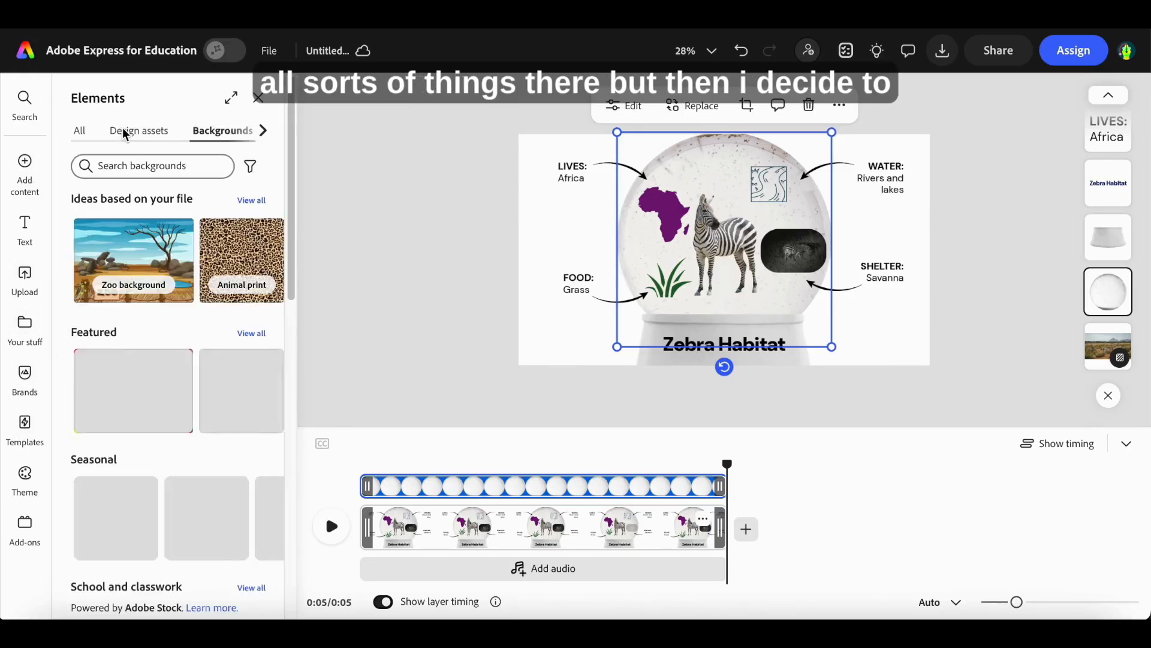
click(124, 131)
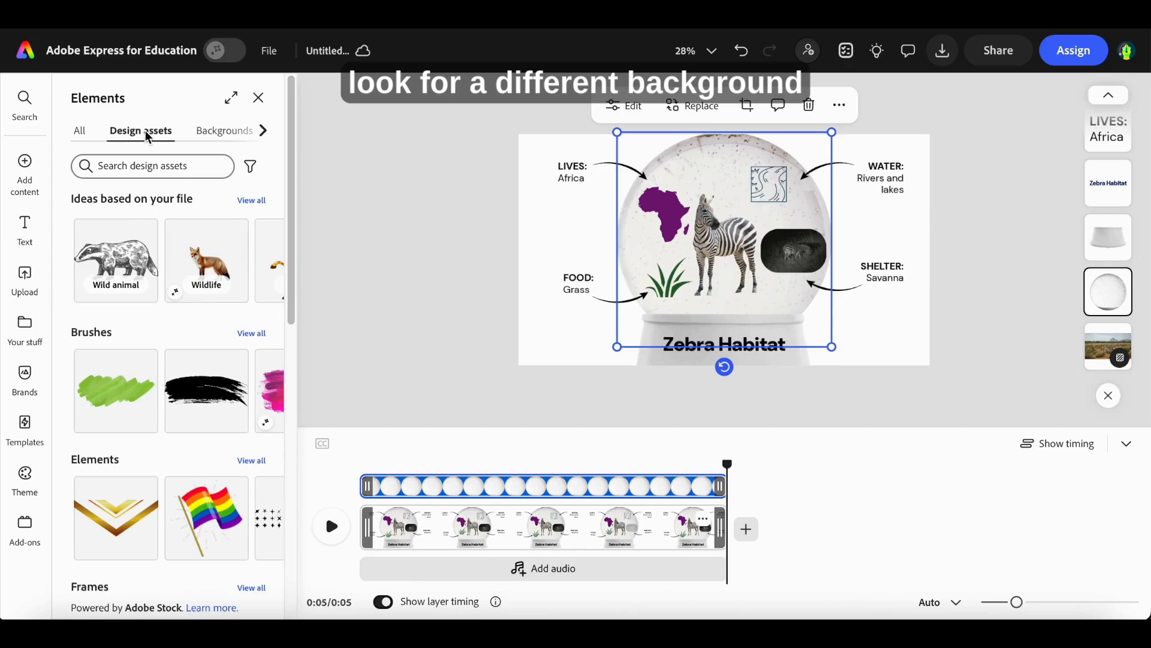